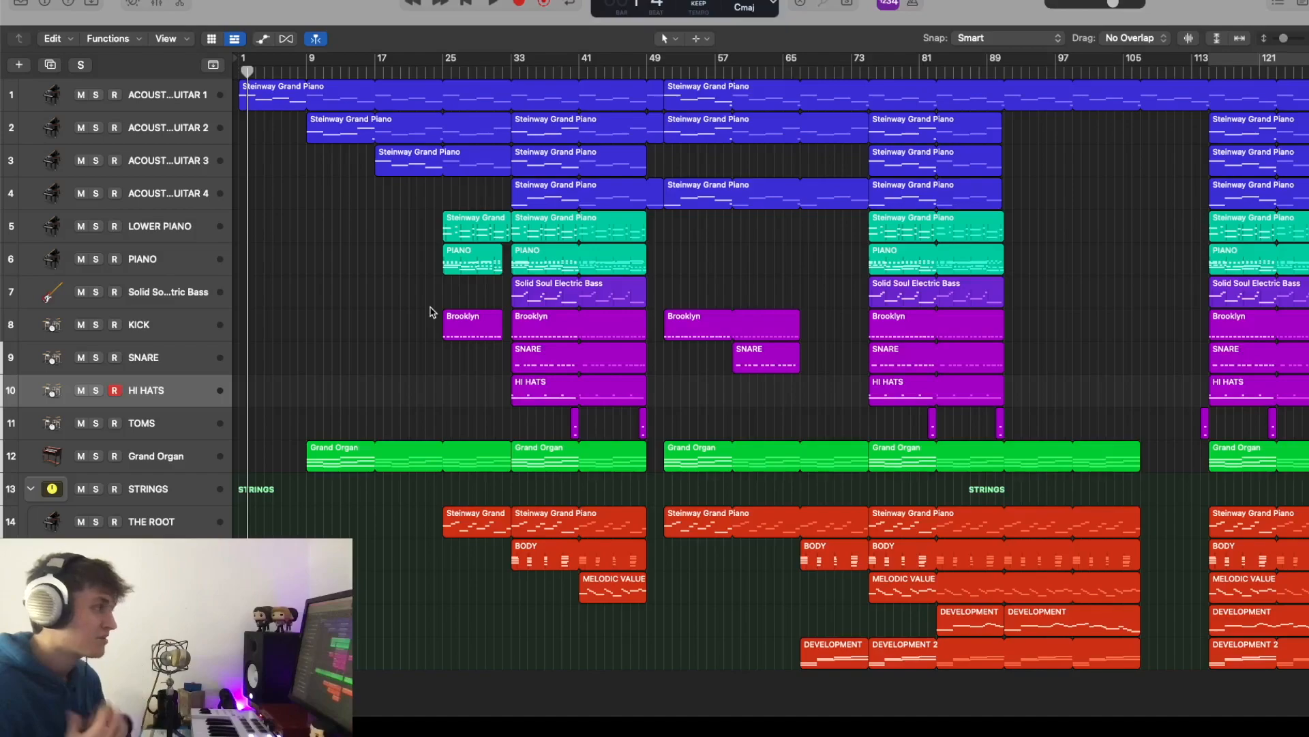
Inspect the Kontakt instrument on the Acoustic Guitar 1 channel in the mixer, then close the plug-in and the mixer
{"action": "left_click", "coordinate": [174, 99]}
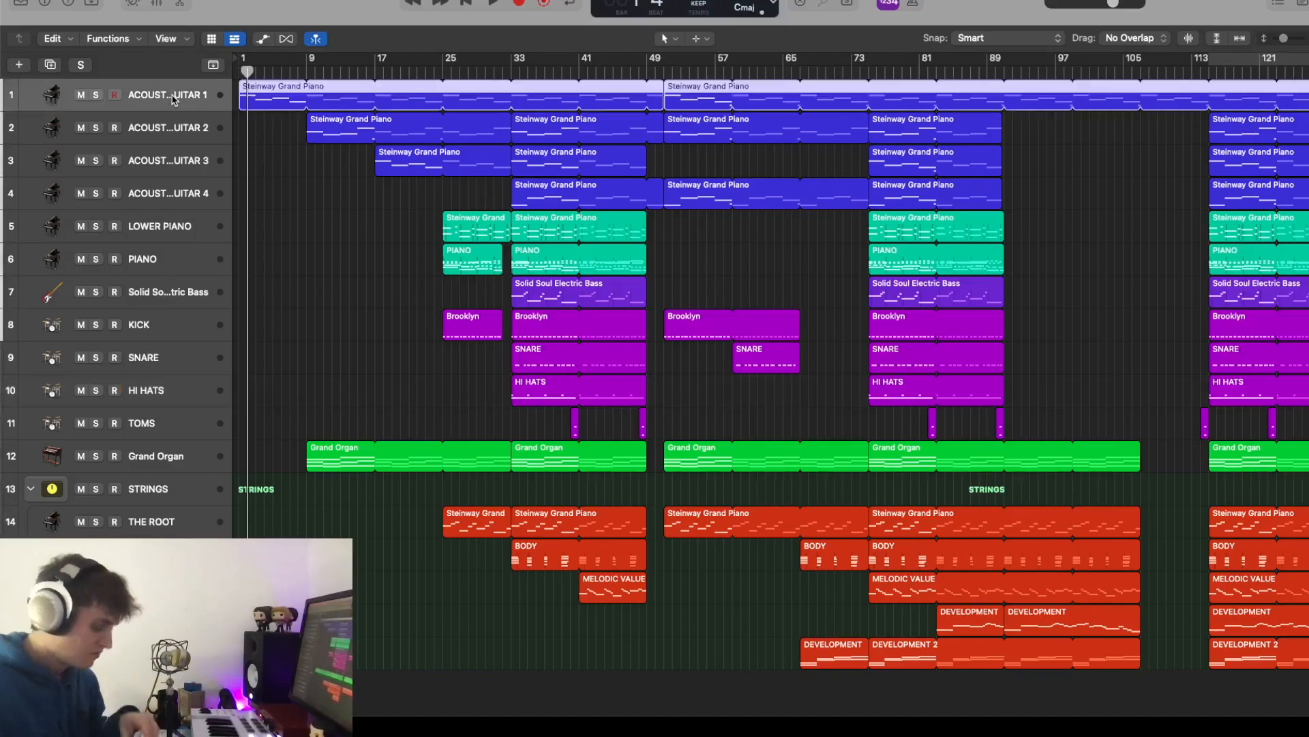
{"action": "key", "text": "x"}
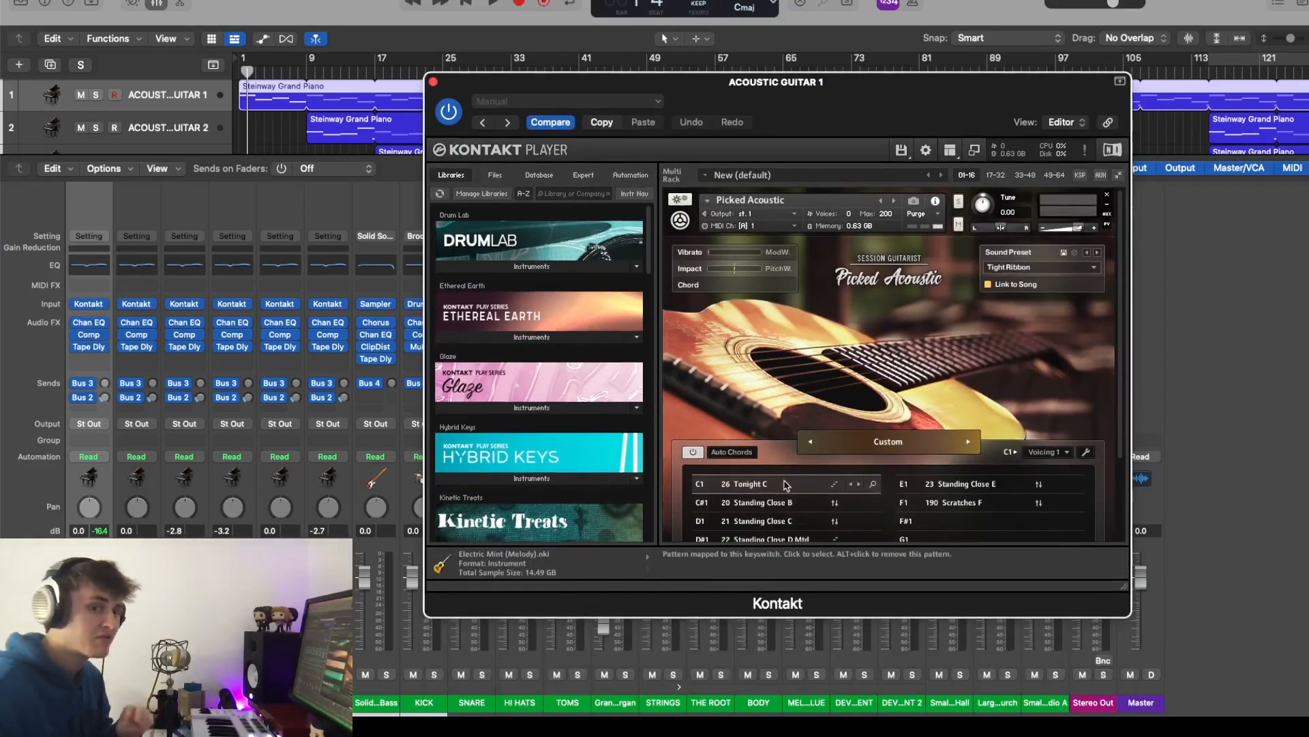
{"action": "left_click", "coordinate": [434, 84]}
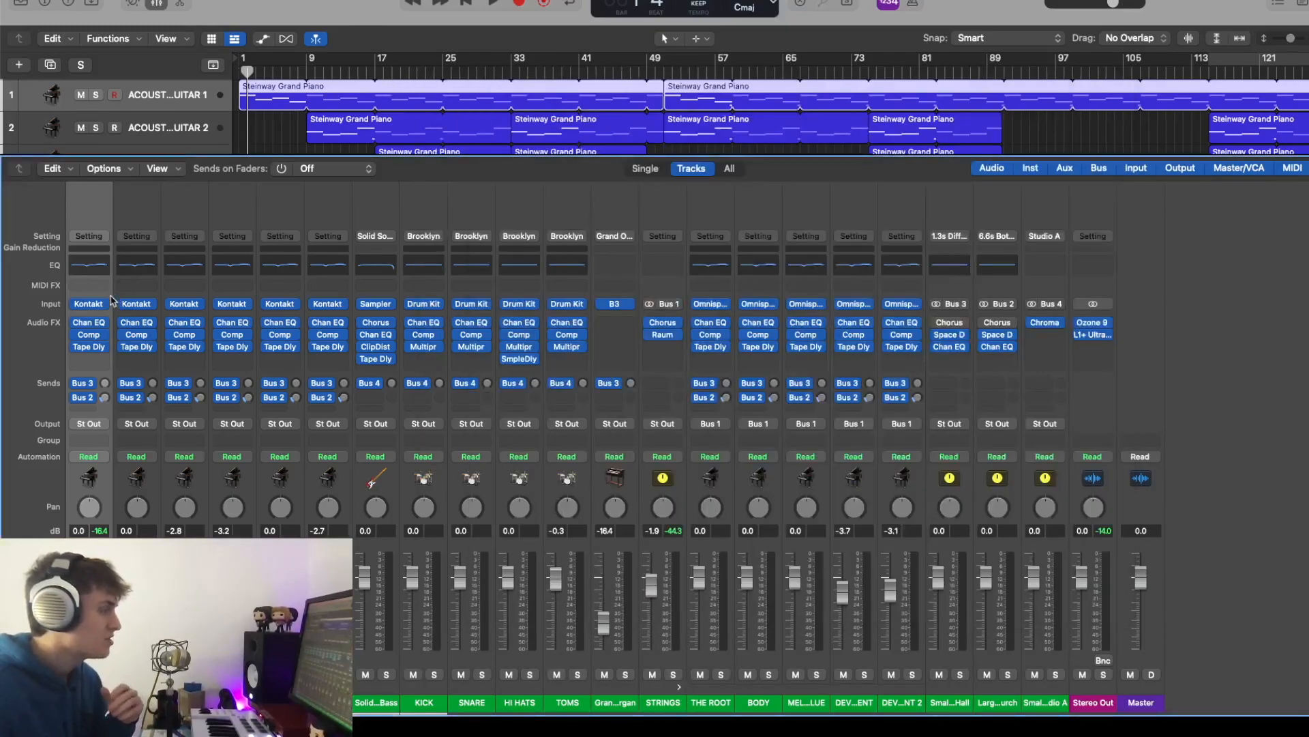
{"action": "left_click", "coordinate": [88, 304]}
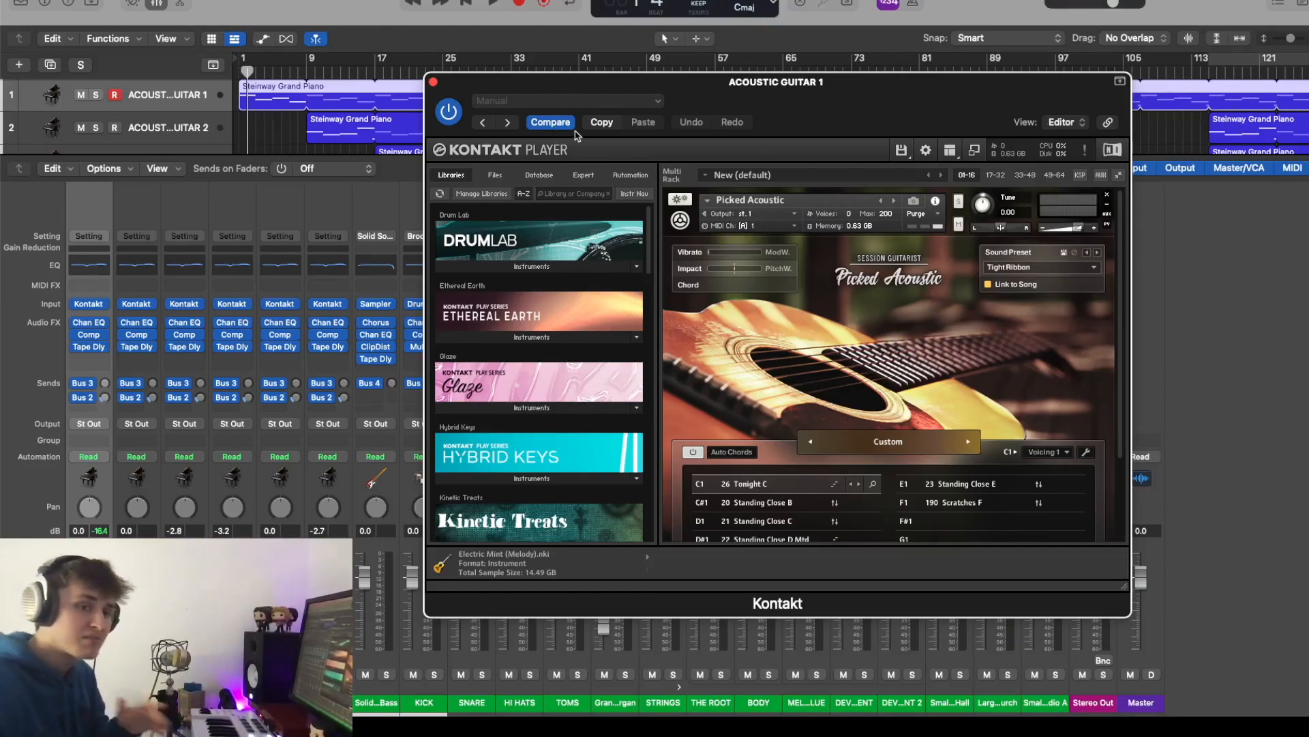
{"action": "left_click", "coordinate": [434, 84]}
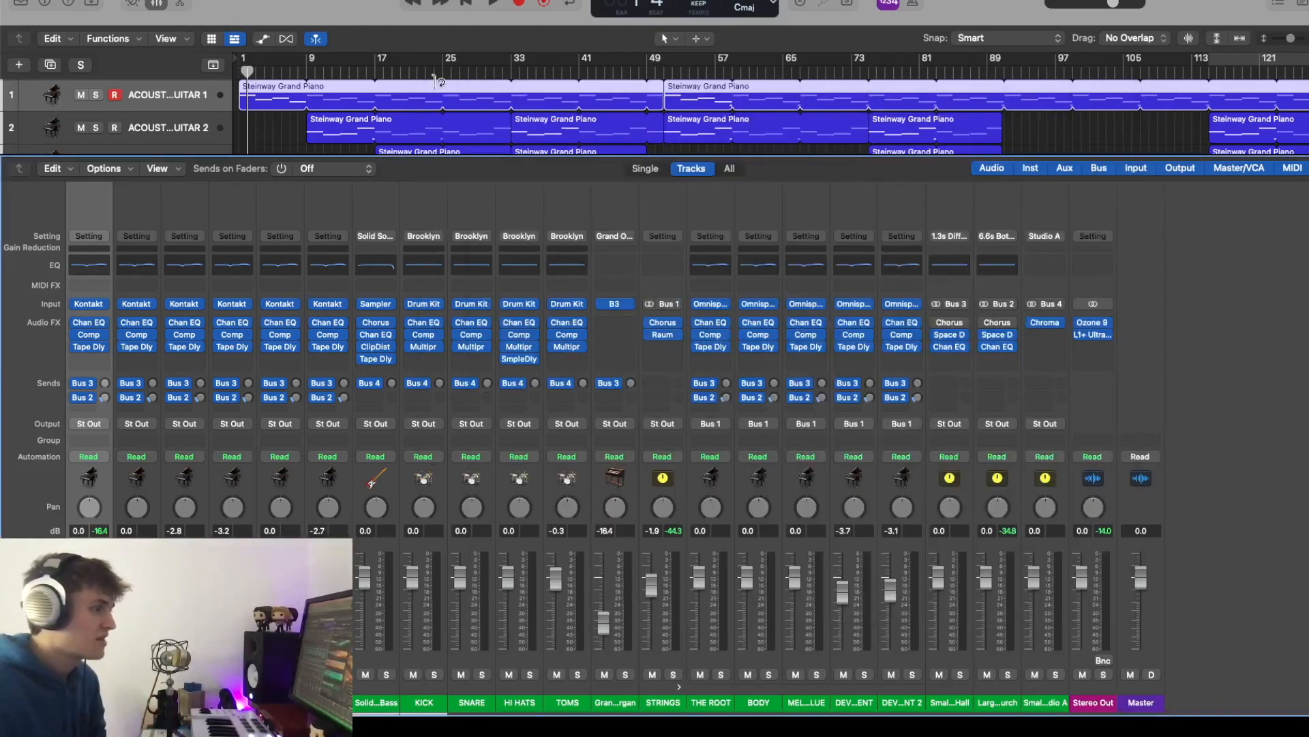
{"action": "left_click", "coordinate": [151, 3]}
Solo Acoustic Guitar 1, set a cycle range from bar 33 to bar 49, and play it from bar 33
{"action": "left_click", "coordinate": [512, 72]}
{"action": "left_click", "coordinate": [95, 94]}
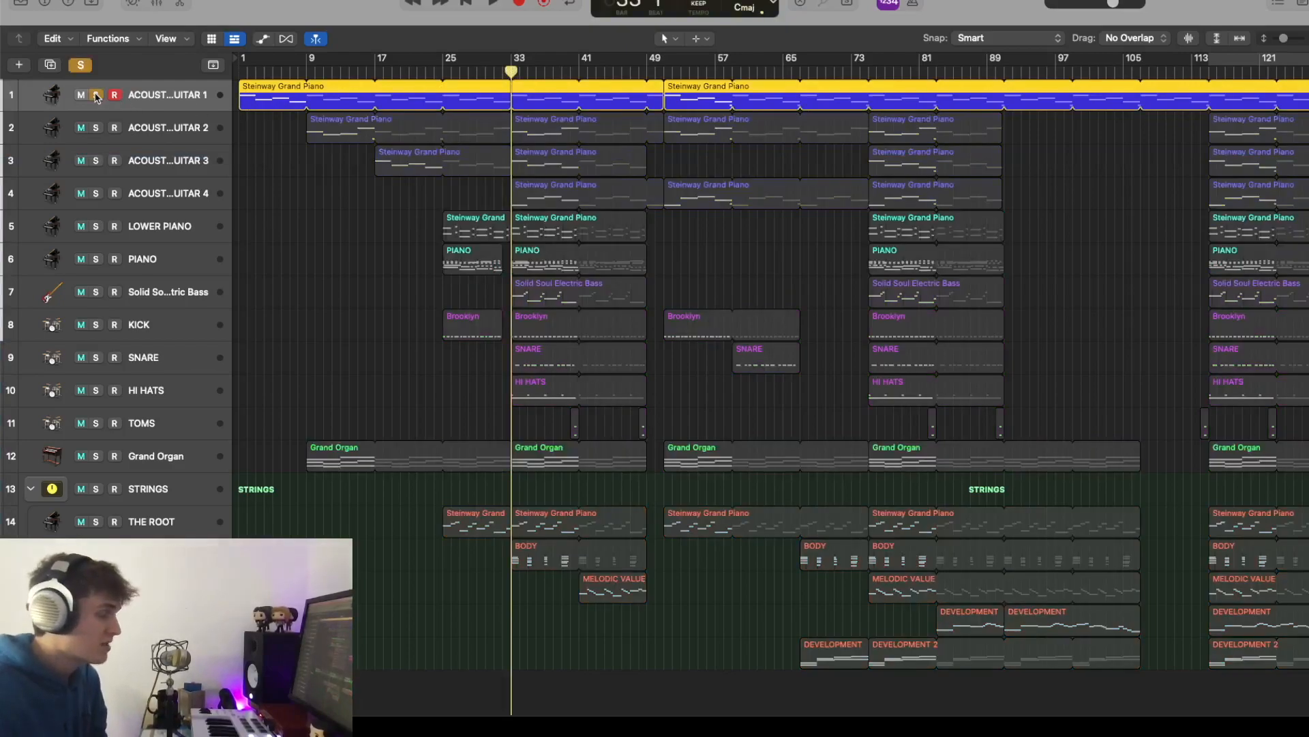
{"action": "left_click_drag", "start_coordinate": [513, 71], "coordinate": [638, 70]}
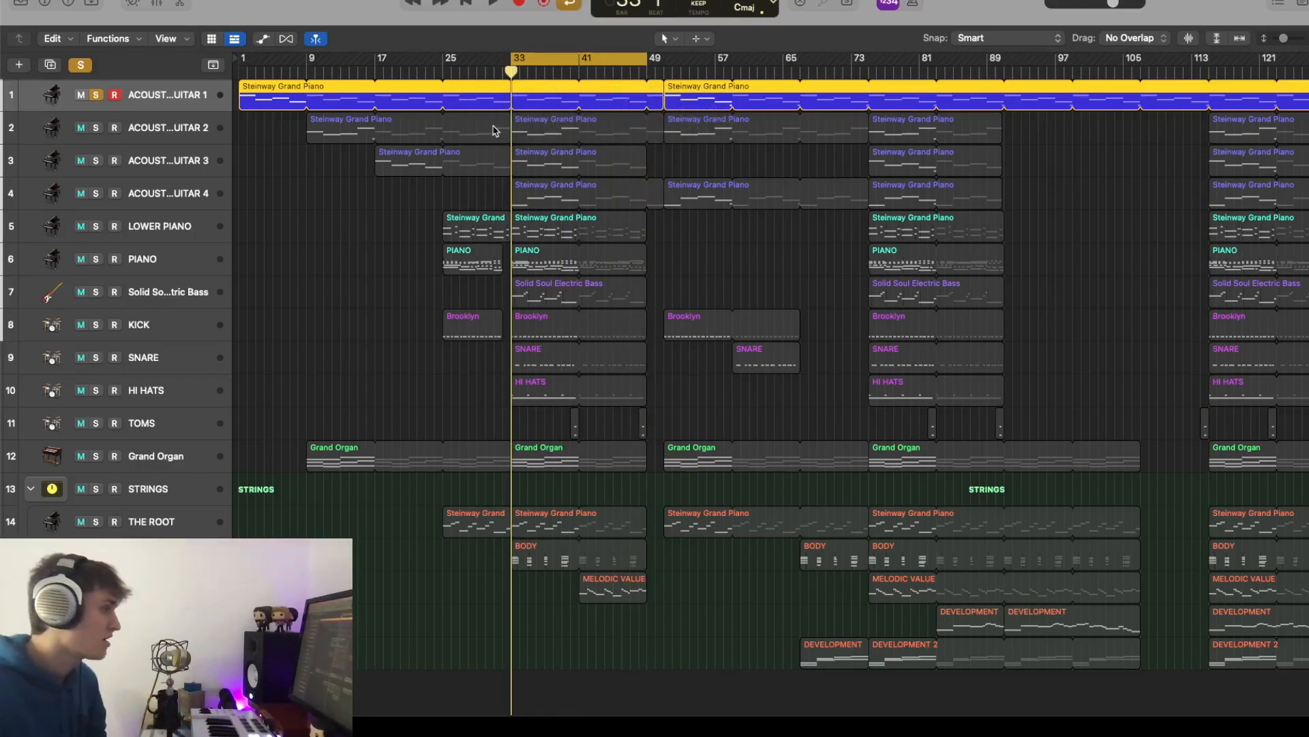
{"action": "key", "text": "space"}
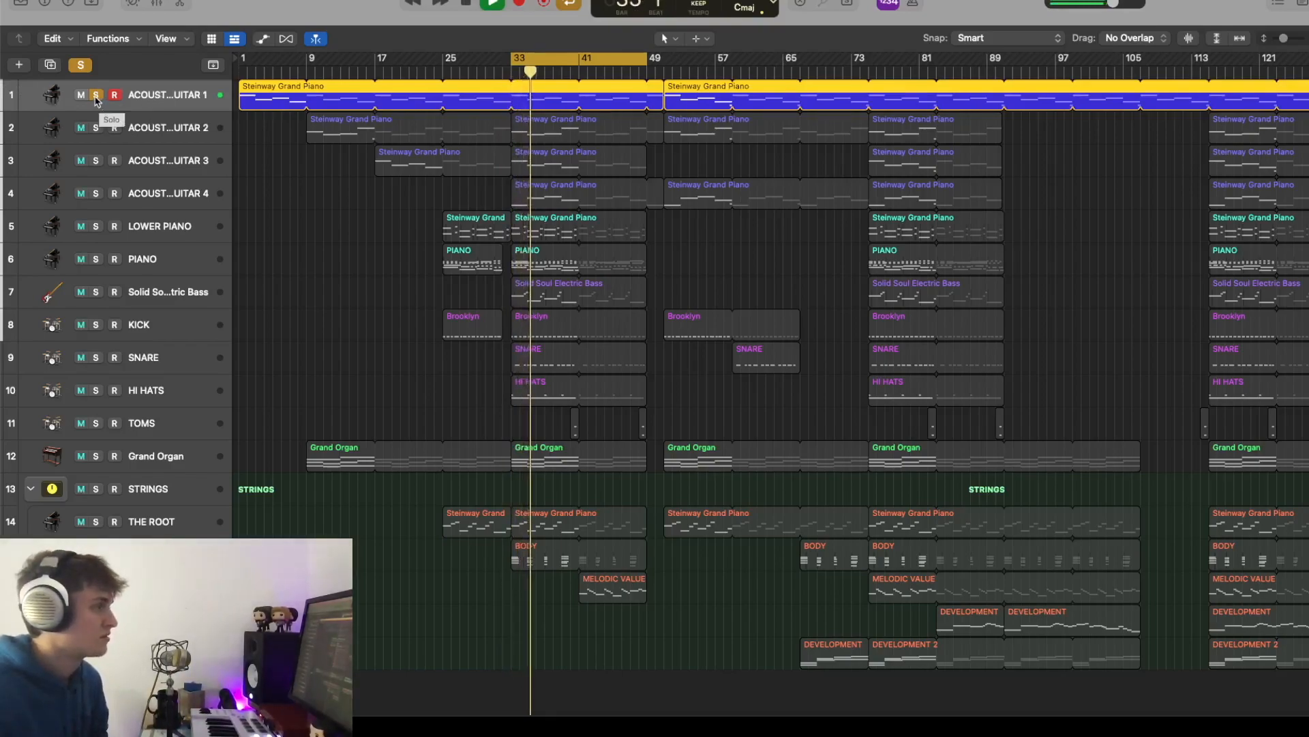
{"action": "key", "text": "space"}
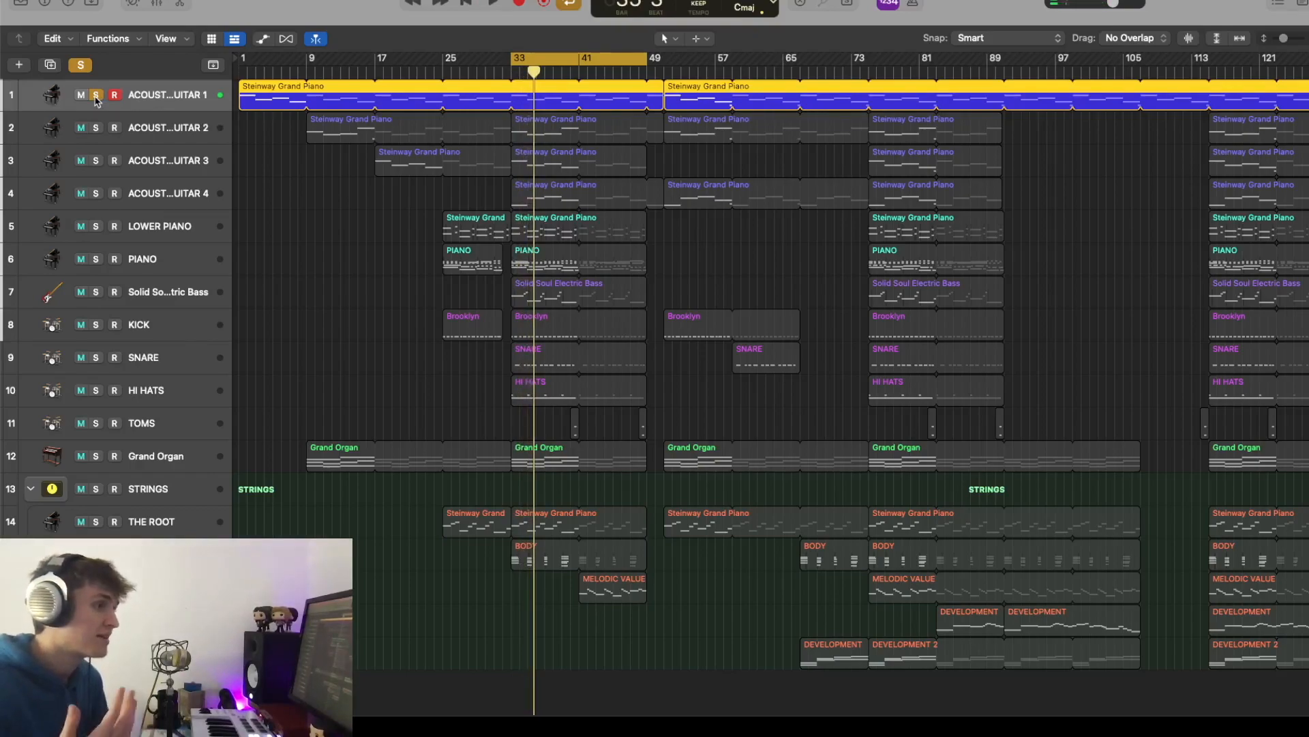
Solo Acoustic Guitar 2 in place of Acoustic Guitar 1 and play it from bar 33
{"action": "scroll", "coordinate": [96, 101], "scroll_direction": "down", "scroll_amount": 2}
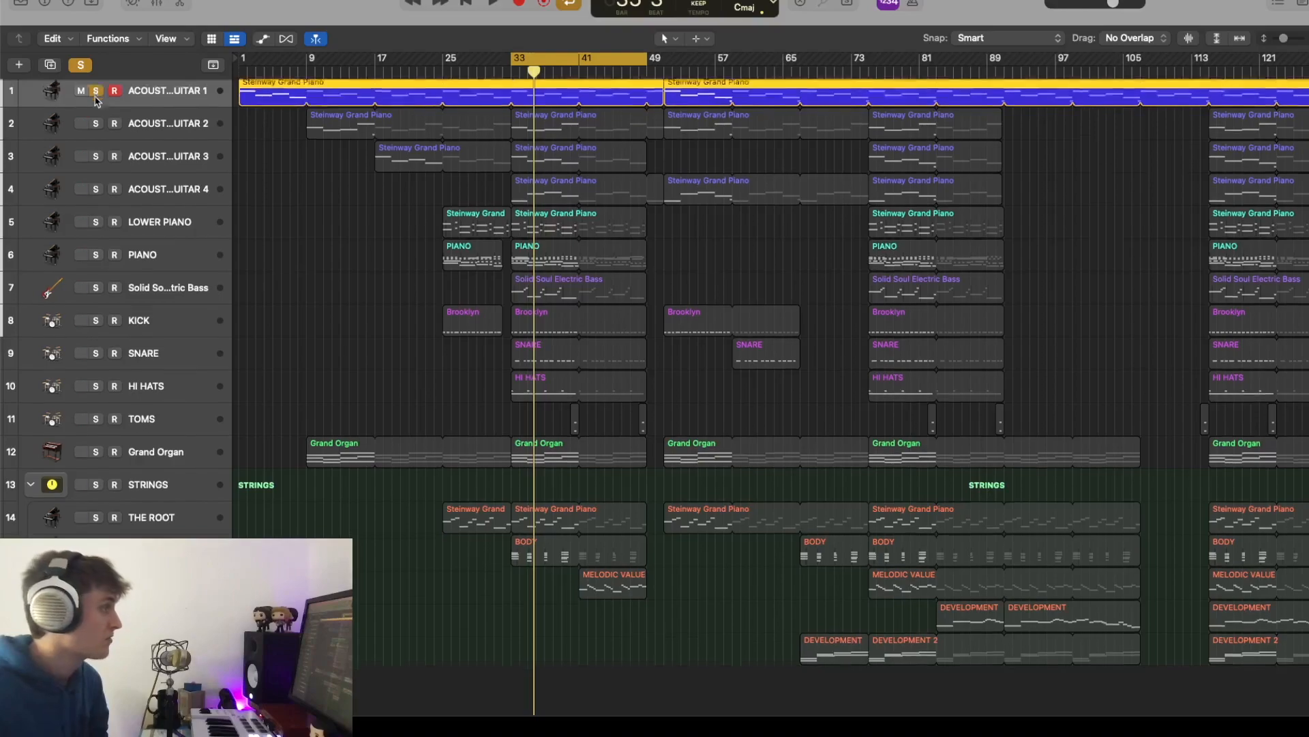
{"action": "left_click", "coordinate": [98, 121]}
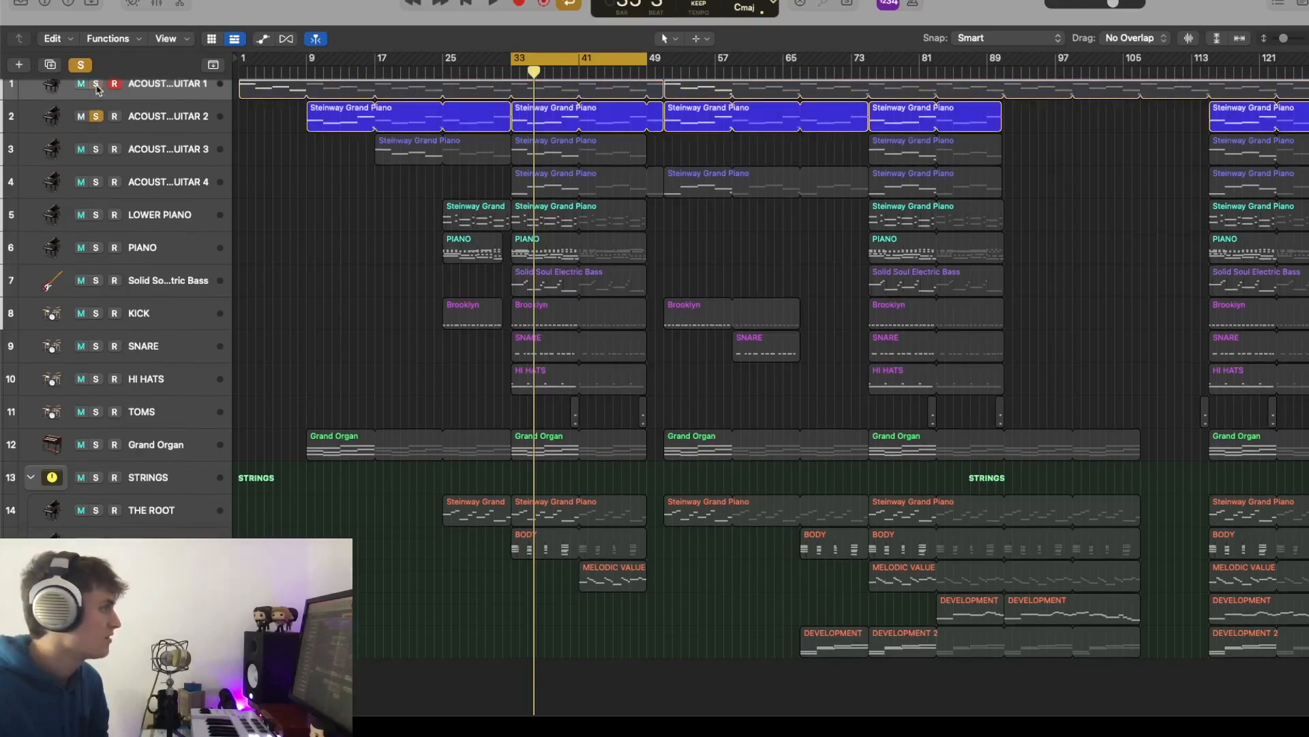
{"action": "key", "text": "space"}
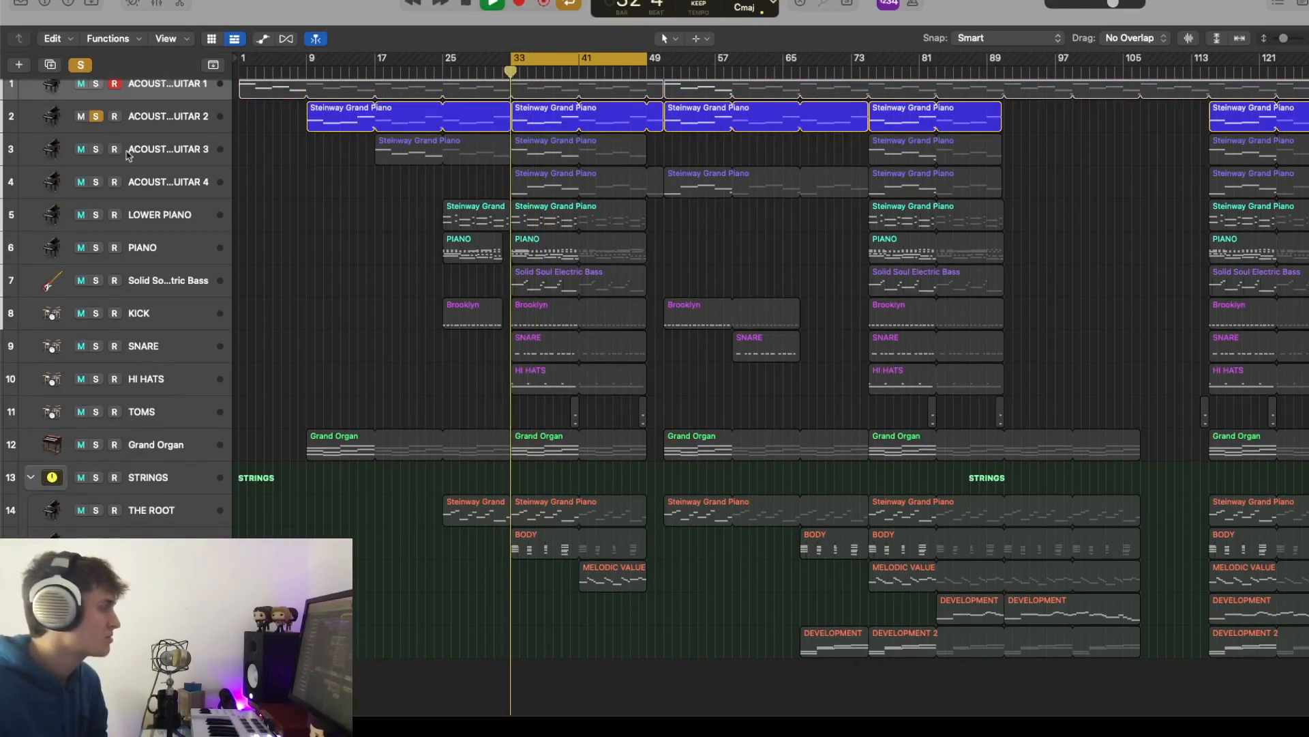
{"action": "scroll", "coordinate": [97, 102], "scroll_direction": "up", "scroll_amount": 2}
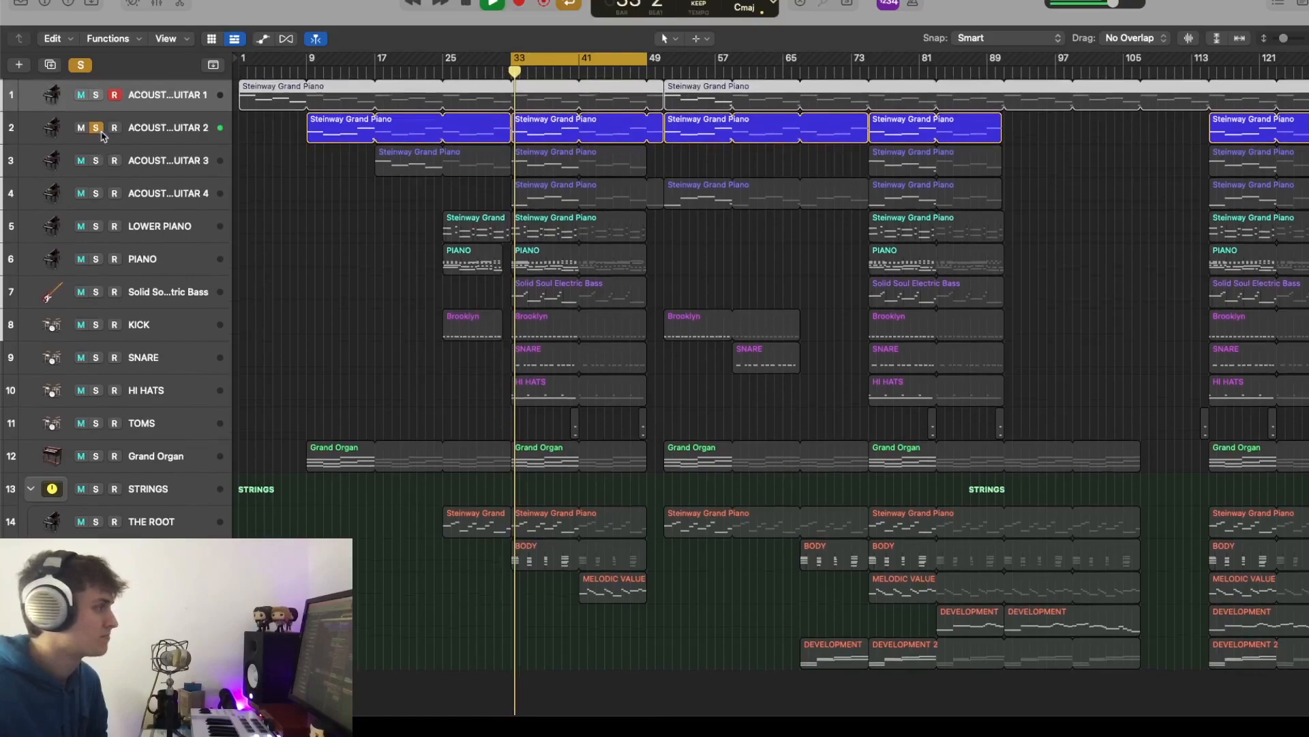
Add Acoustic Guitar 1 to the solo and listen to it together with Acoustic Guitar 2
{"action": "left_click", "coordinate": [96, 96]}
{"action": "key", "text": "space"}
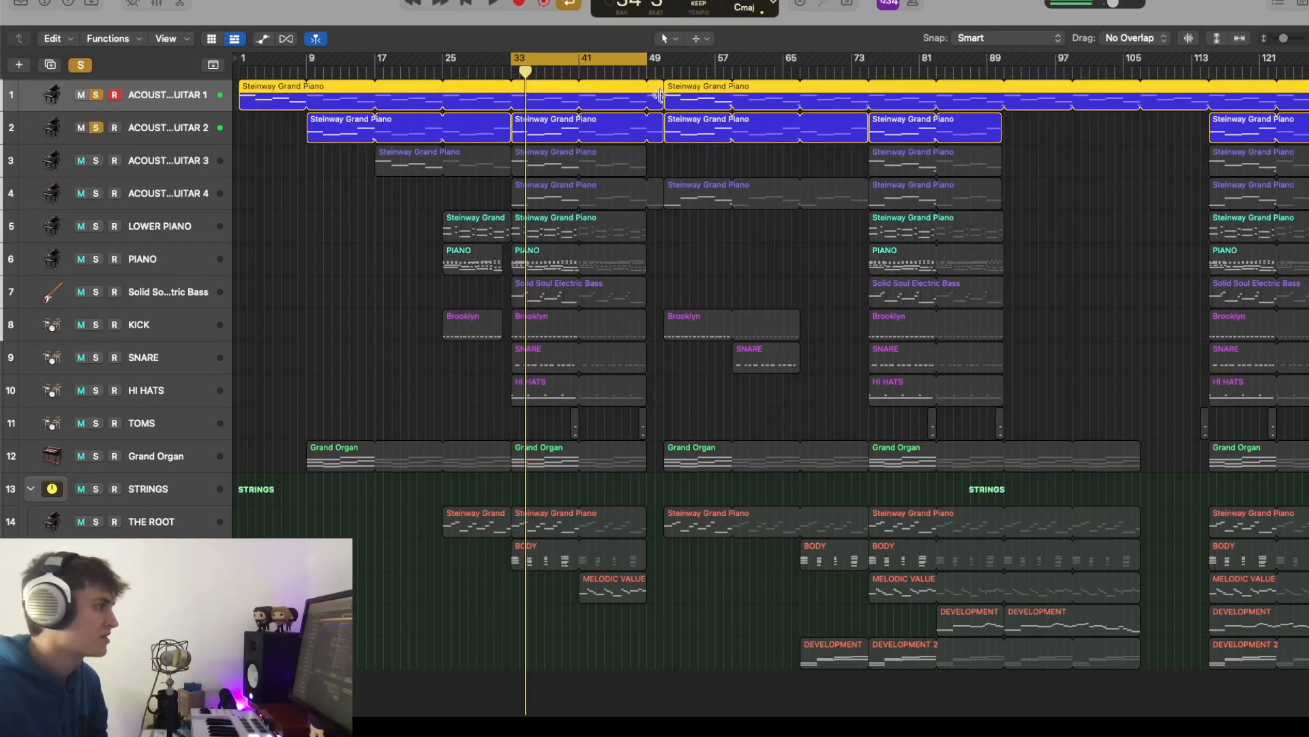
{"action": "key", "text": "space"}
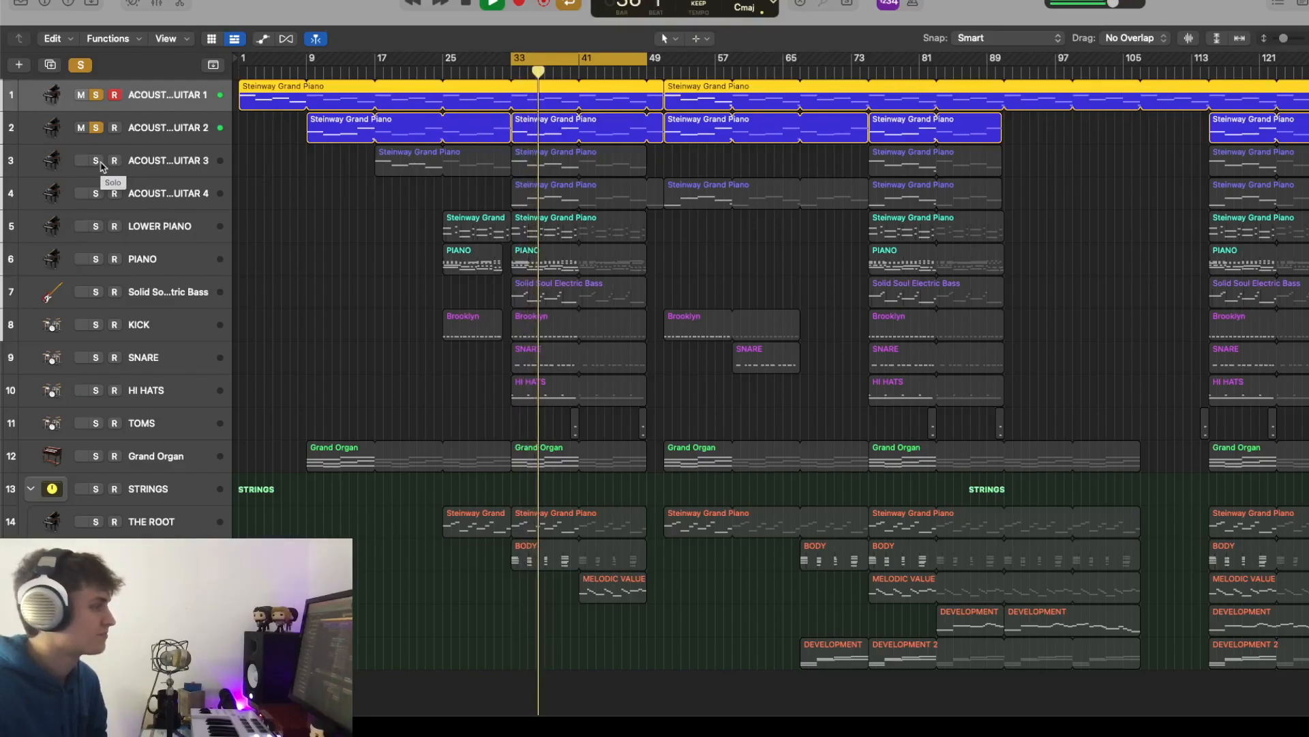
{"action": "key", "text": "space"}
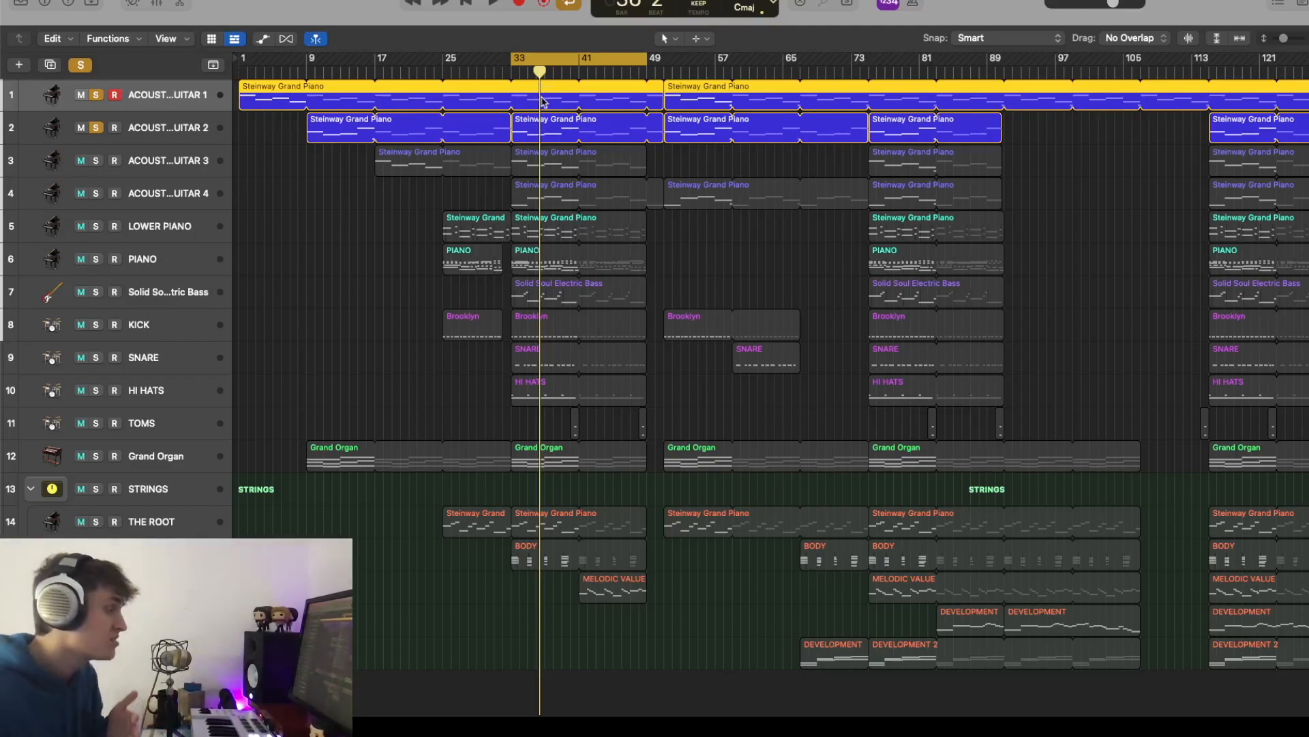
Play only Acoustic Guitar 3 from bar 33, adding Acoustic Guitars 1 and 2 to the solo during playback
{"action": "left_click", "coordinate": [96, 161]}
{"action": "left_click", "coordinate": [96, 128]}
{"action": "left_click", "coordinate": [96, 96]}
{"action": "left_click", "coordinate": [510, 71]}
{"action": "key", "text": "space"}
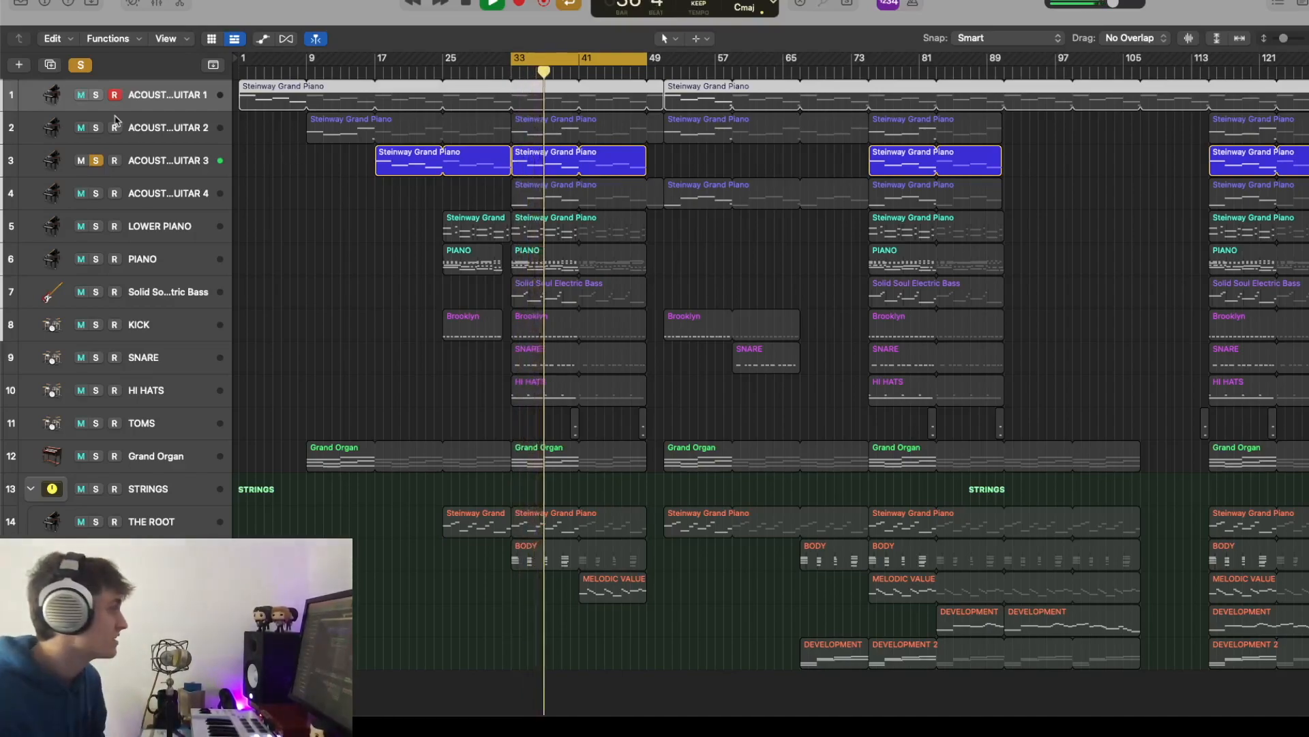
{"action": "left_click_drag", "start_coordinate": [97, 127], "coordinate": [99, 93]}
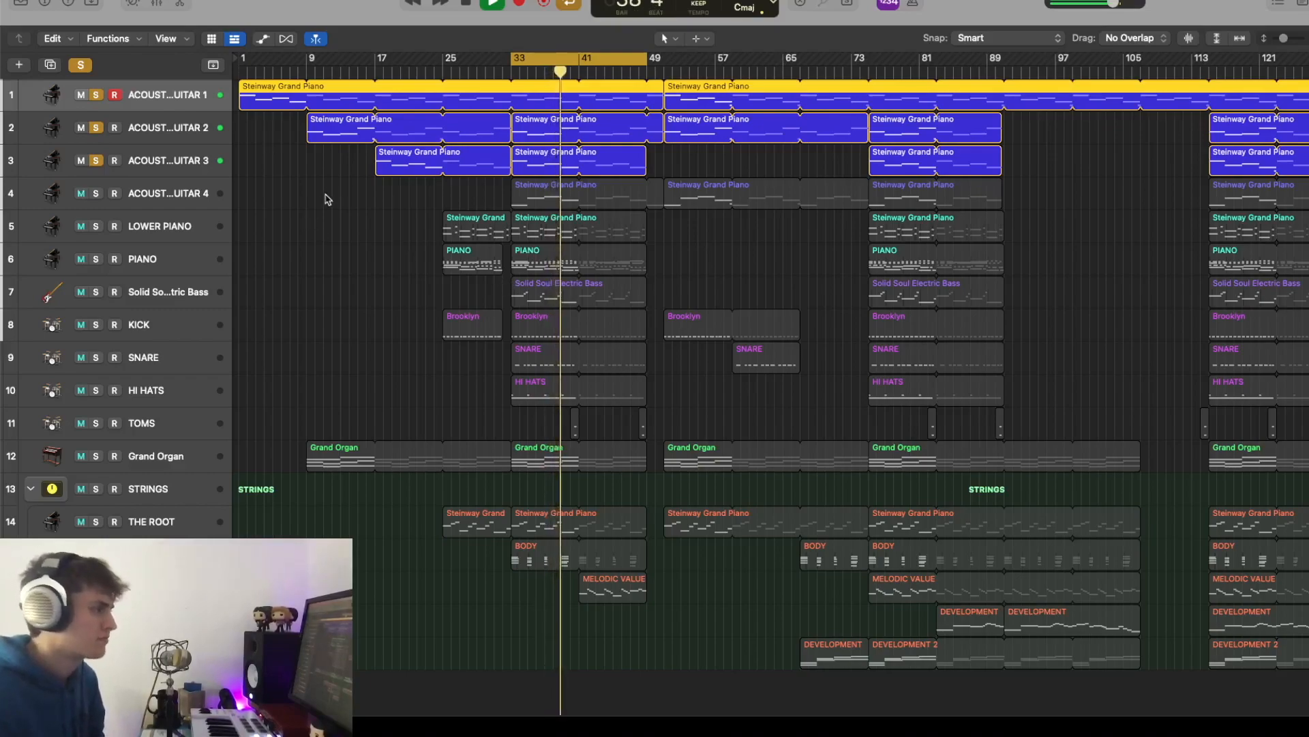
{"action": "key", "text": "space"}
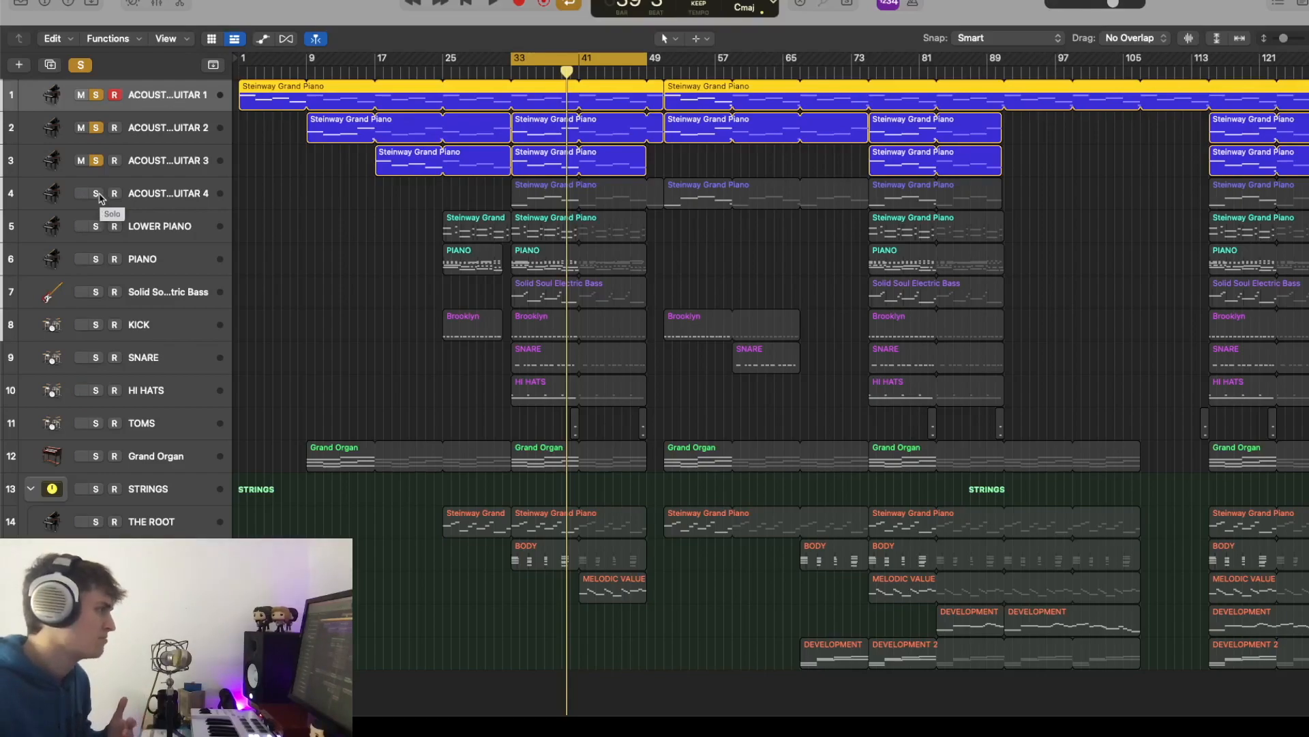
Solo only Acoustic Guitar 4 and listen to it from bar 33
{"action": "left_click", "coordinate": [96, 194]}
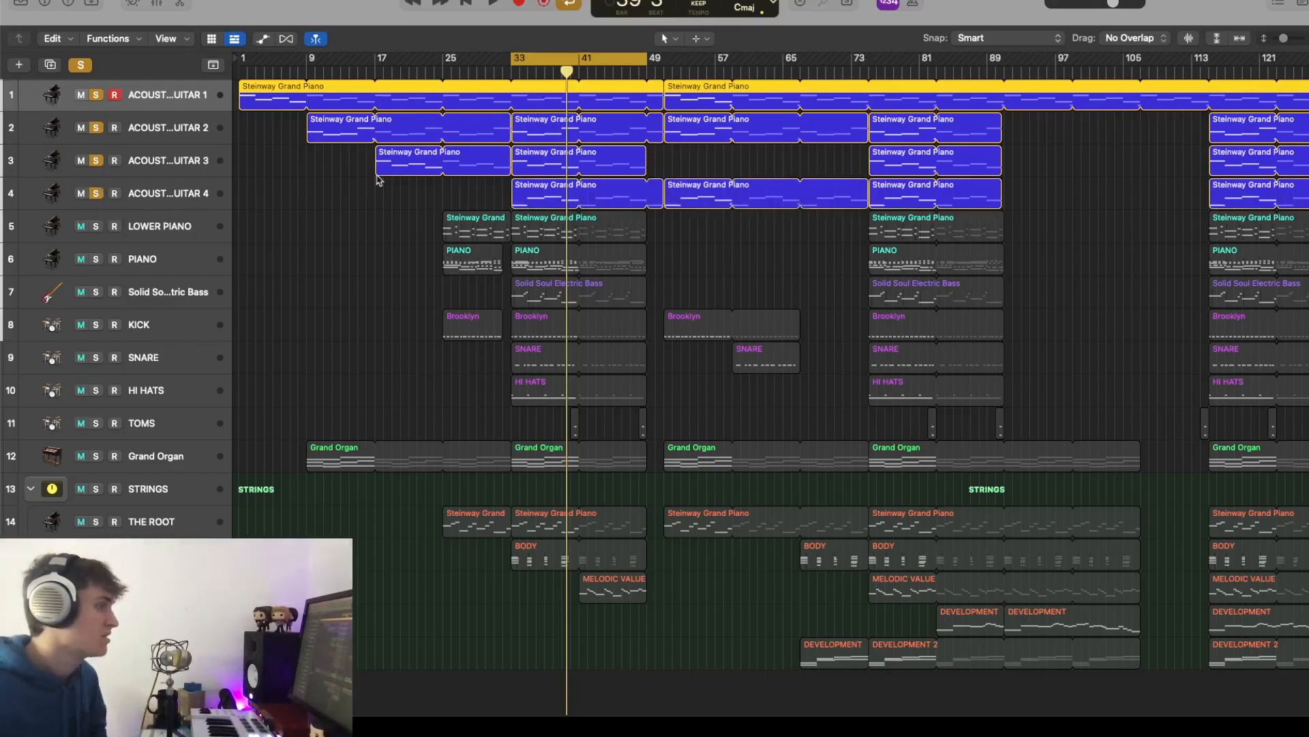
{"action": "left_click_drag", "start_coordinate": [95, 95], "coordinate": [101, 162]}
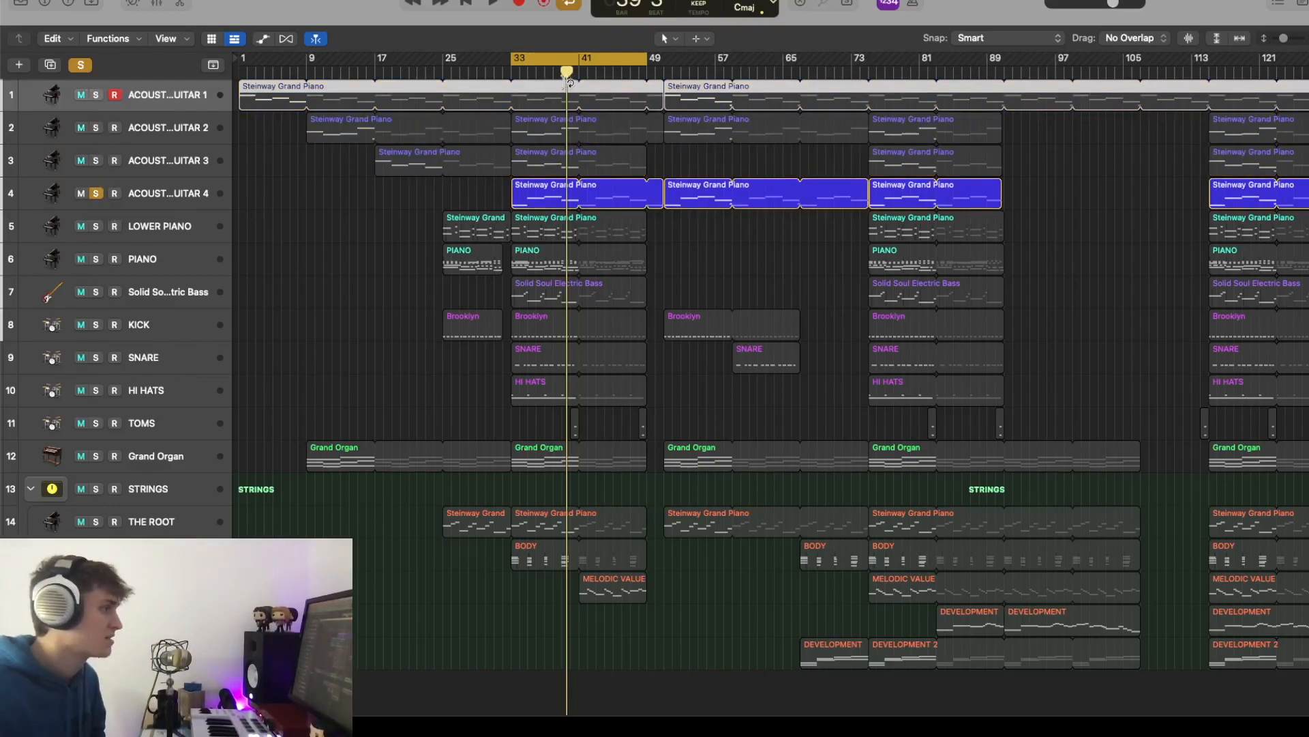
{"action": "left_click", "coordinate": [512, 71]}
{"action": "key", "text": "space"}
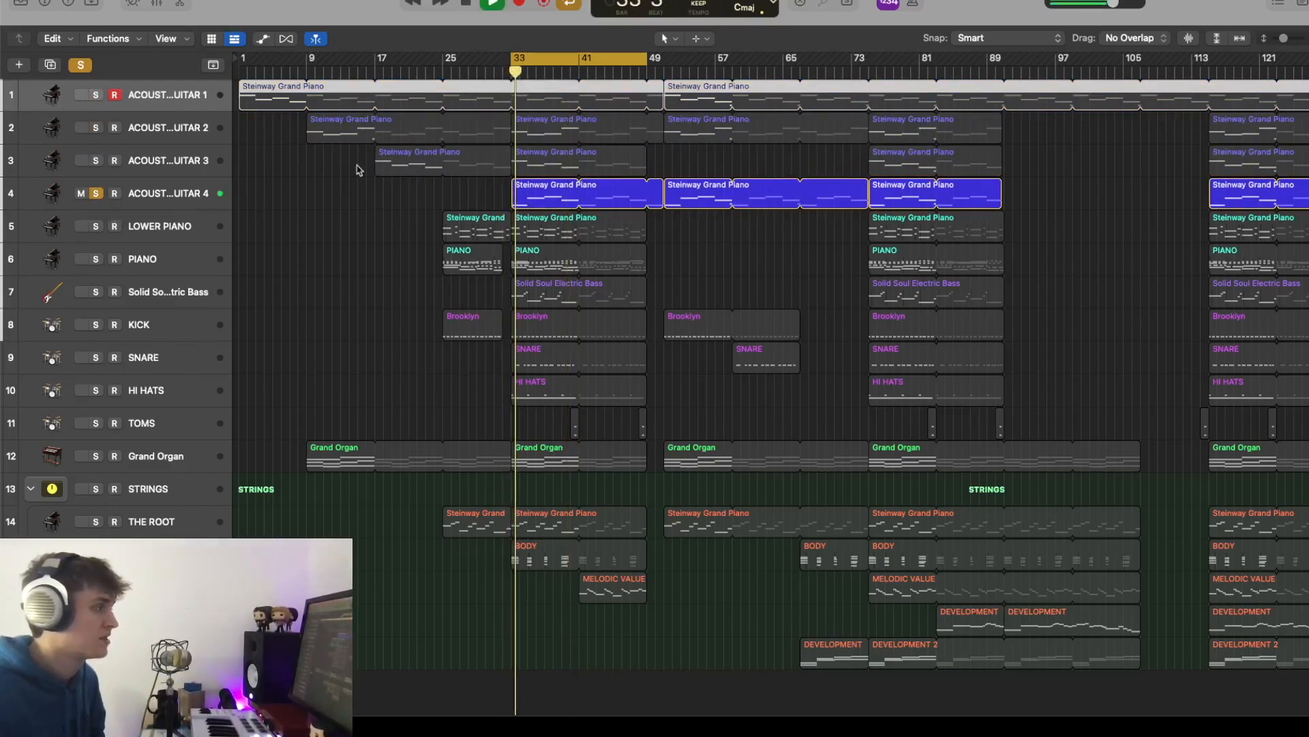
{"action": "key", "text": "space"}
Inspect the Kontakt instrument on the Acoustic Guitar 4 channel in the mixer, then close the plug-in and the mixer
{"action": "left_click", "coordinate": [192, 197]}
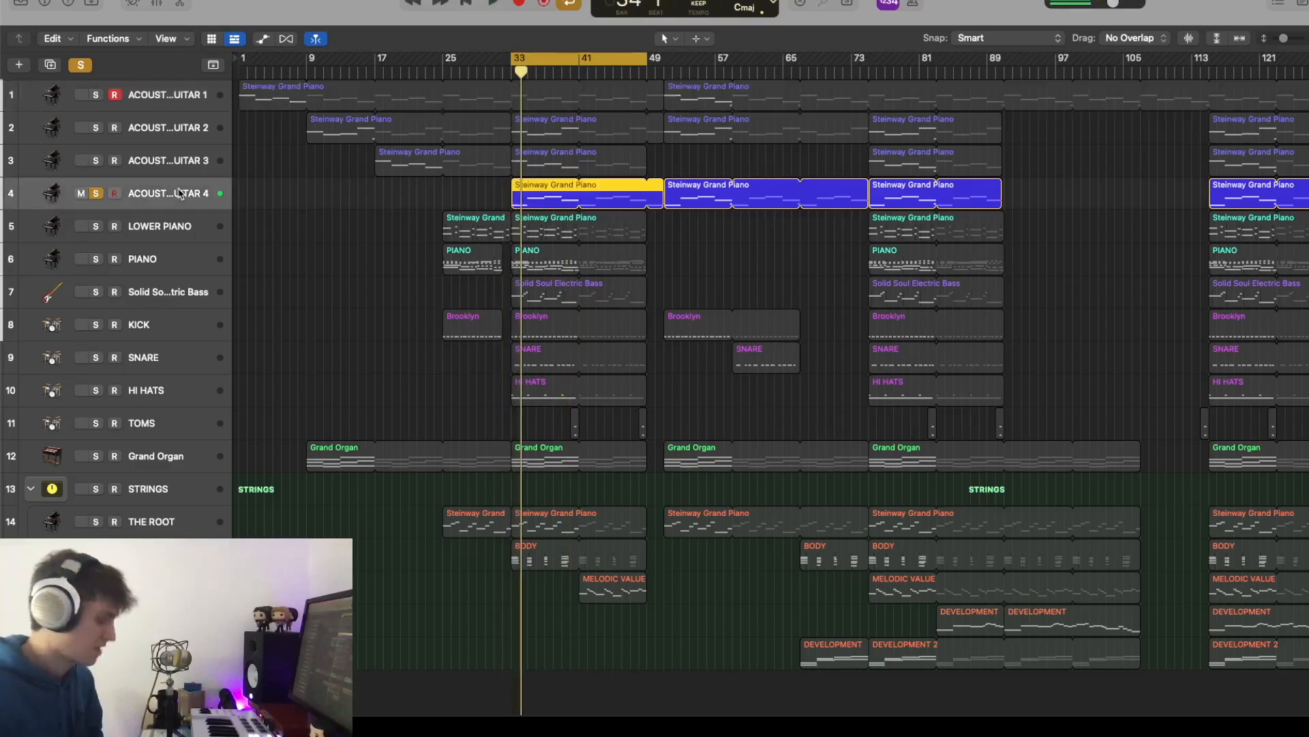
{"action": "key", "text": "x"}
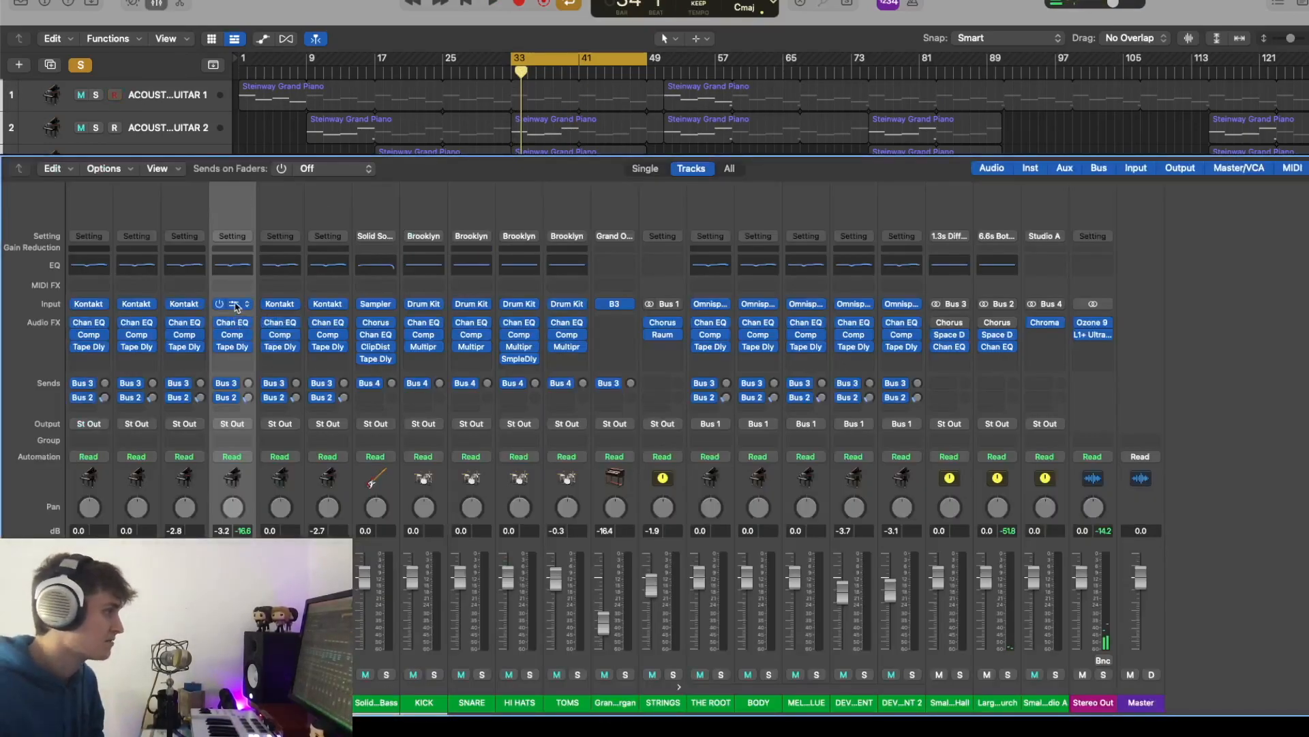
{"action": "left_click", "coordinate": [234, 304]}
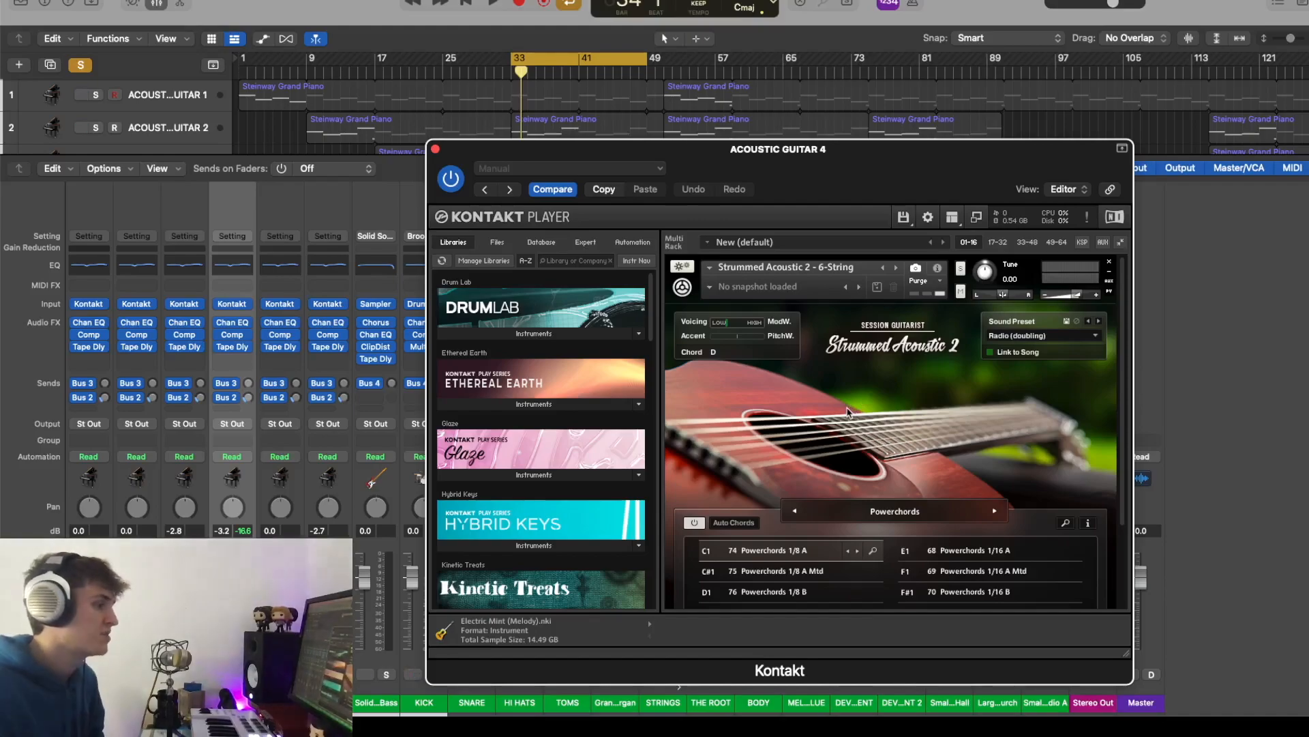
{"action": "left_click_drag", "start_coordinate": [478, 154], "coordinate": [529, 100]}
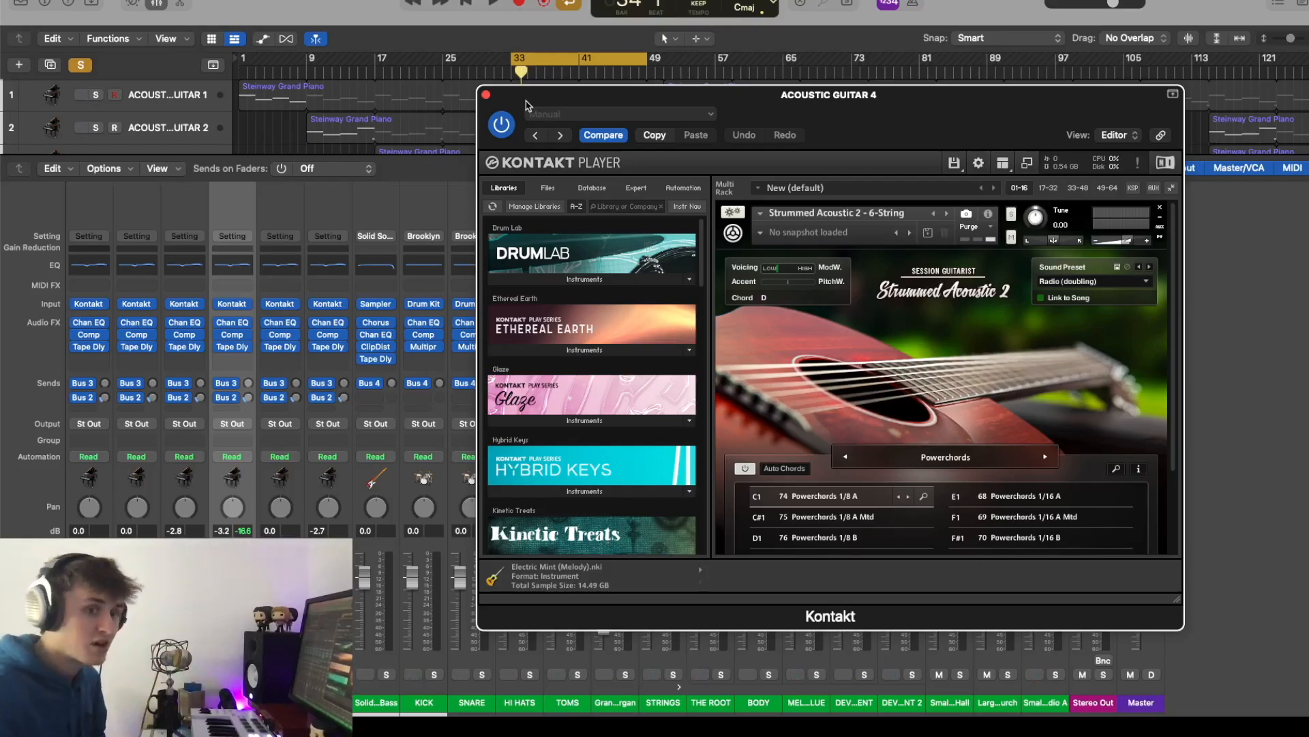
{"action": "left_click", "coordinate": [486, 95]}
{"action": "left_click", "coordinate": [164, 5]}
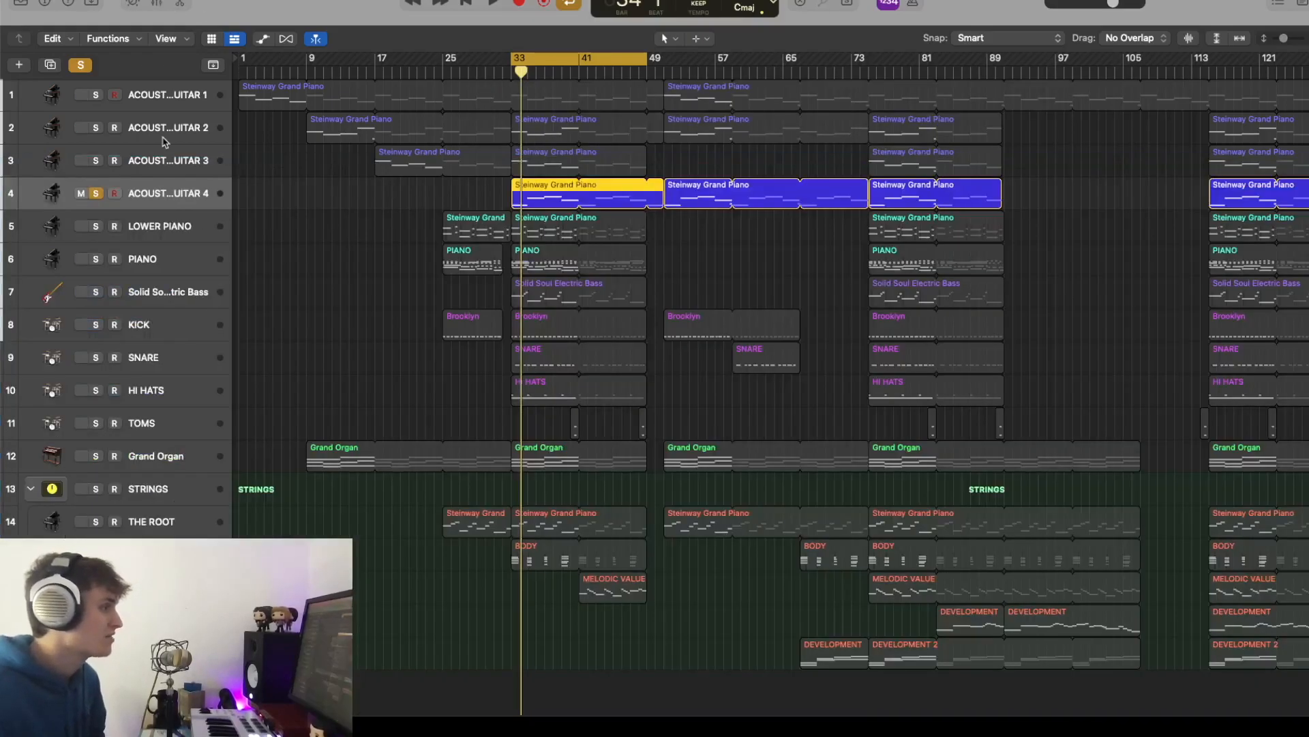
Solo Acoustic Guitars 1, 2 and 3 along with Acoustic Guitar 4 and play all four from bar 33
{"action": "left_click_drag", "start_coordinate": [96, 159], "coordinate": [98, 94]}
{"action": "left_click", "coordinate": [512, 73]}
{"action": "key", "text": "space"}
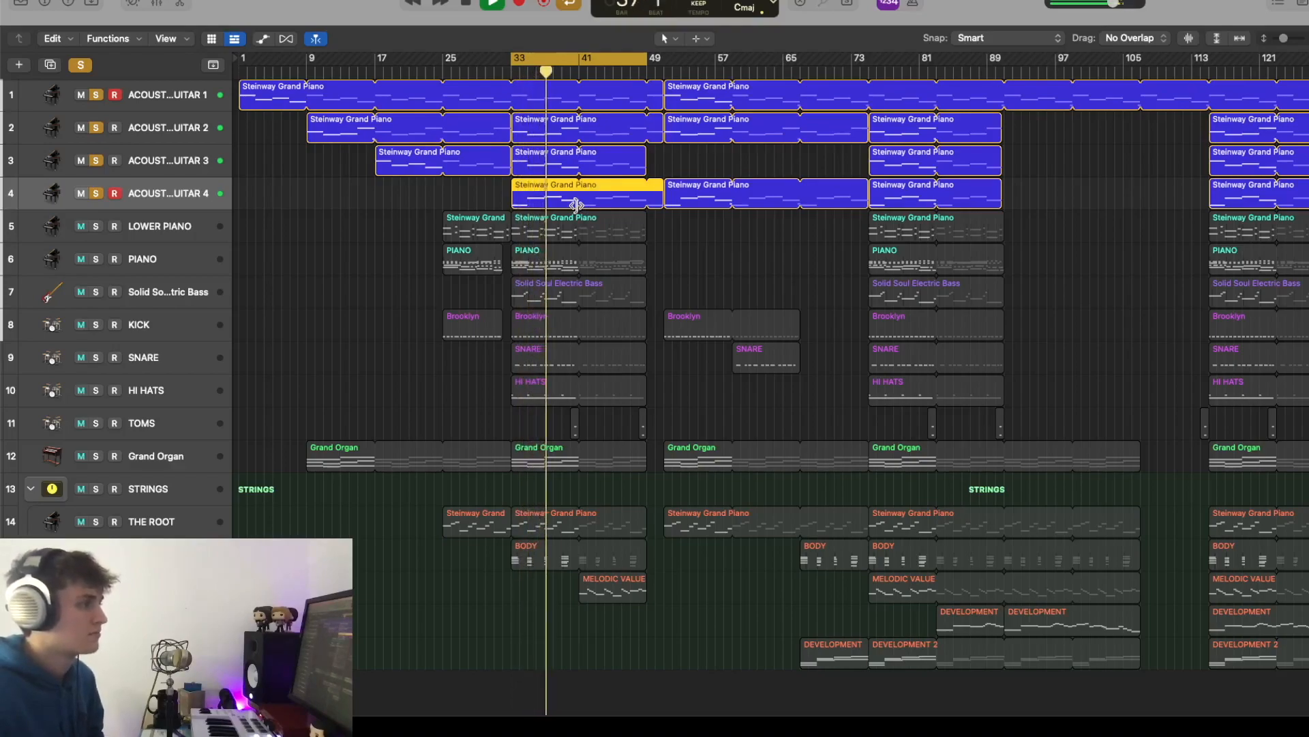
{"action": "key", "text": "space"}
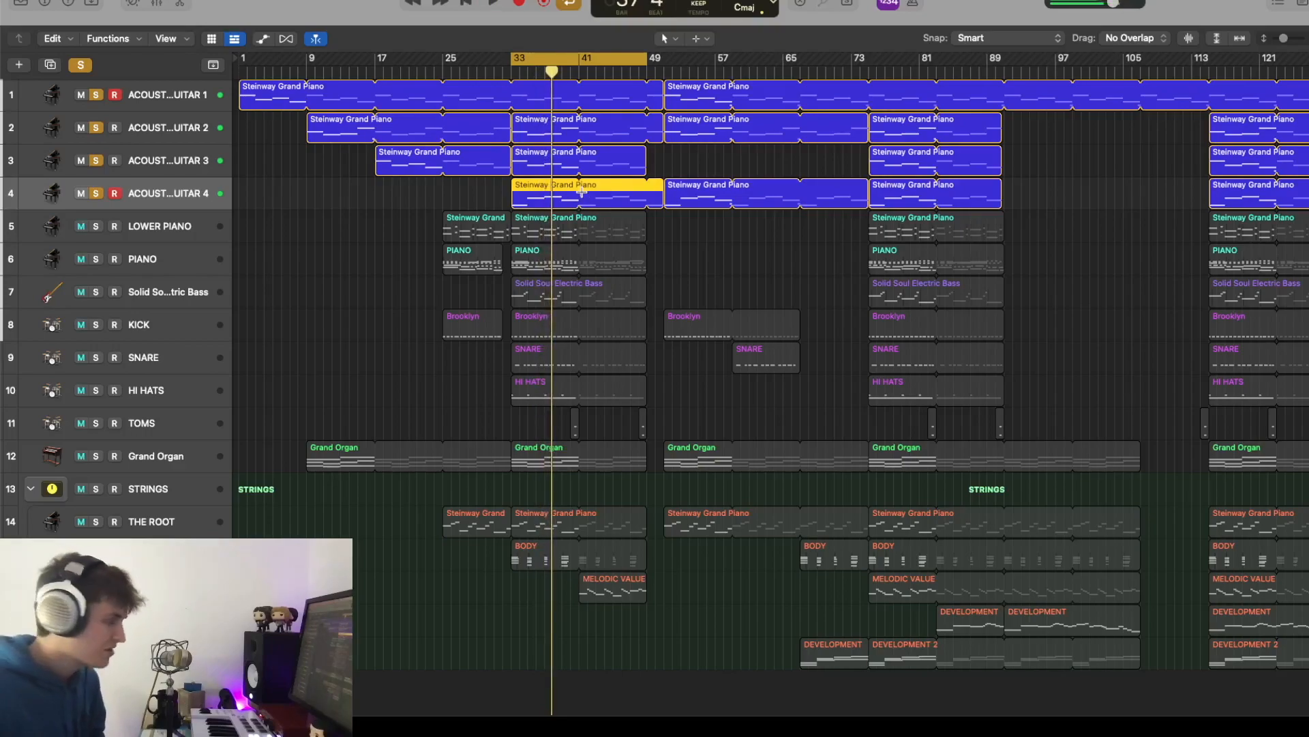
Enlarge the tracks to examine the four guitar parts in the cycle range, and select the Acoustic Guitar 2 track
{"action": "key", "text": "super+Down"}
{"action": "key", "text": "super+Down"}
{"action": "key", "text": "super+Down"}
{"action": "key", "text": "super+Down"}
{"action": "key", "text": "super+Down"}
{"action": "key", "text": "super+Right"}
{"action": "key", "text": "super+Right"}
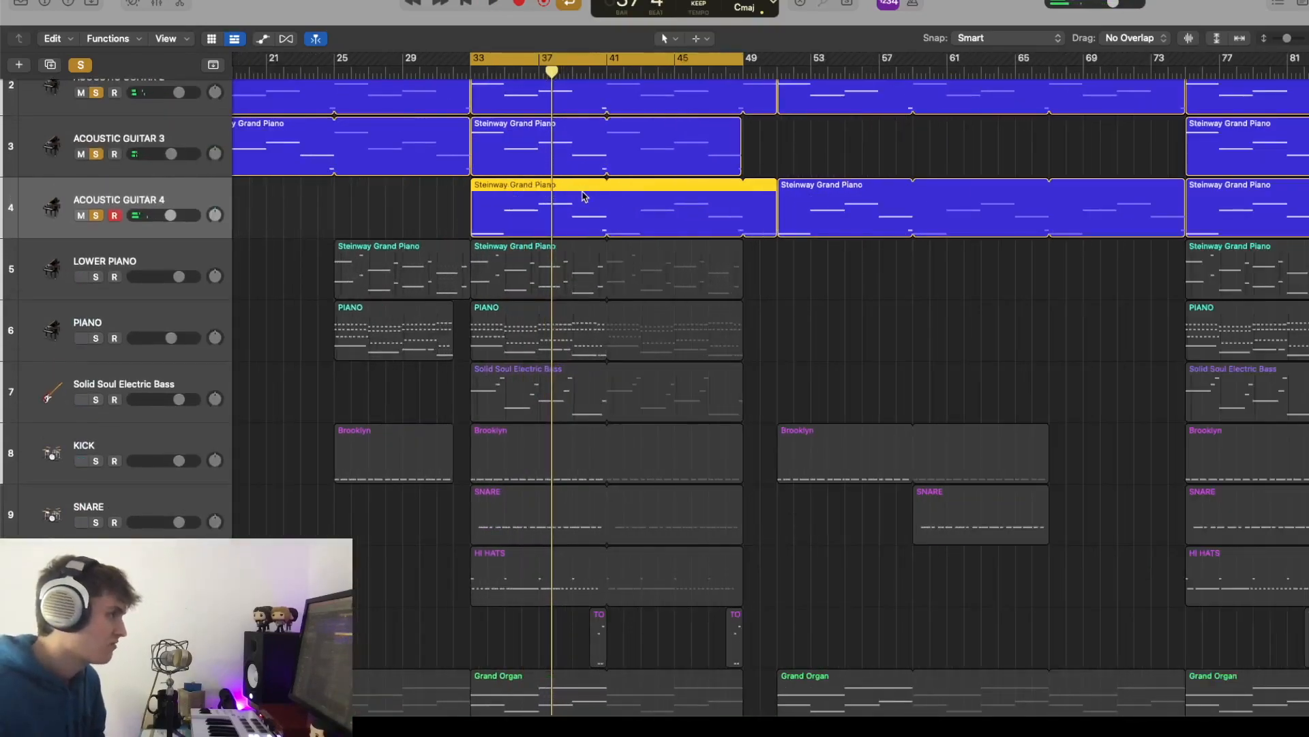
{"action": "scroll", "coordinate": [583, 197], "scroll_direction": "up", "scroll_amount": 3}
{"action": "left_click", "coordinate": [578, 172]}
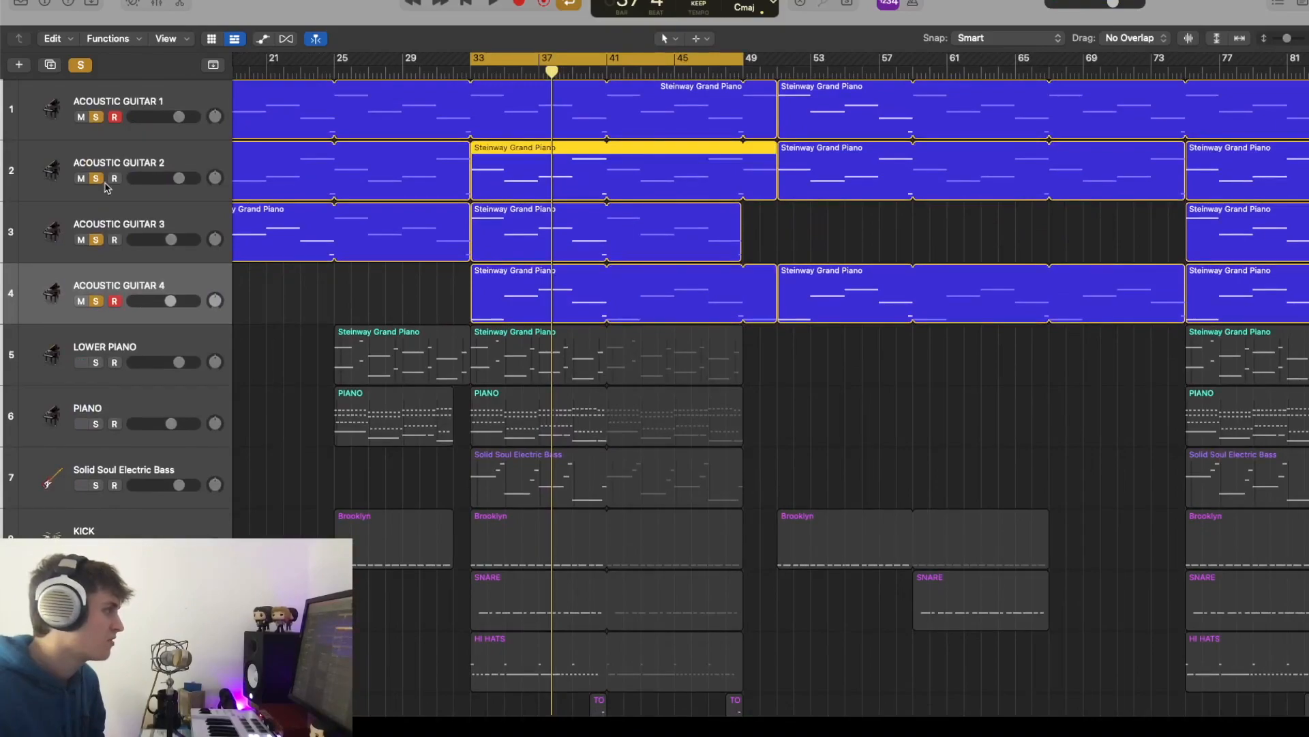
{"action": "left_click", "coordinate": [135, 159]}
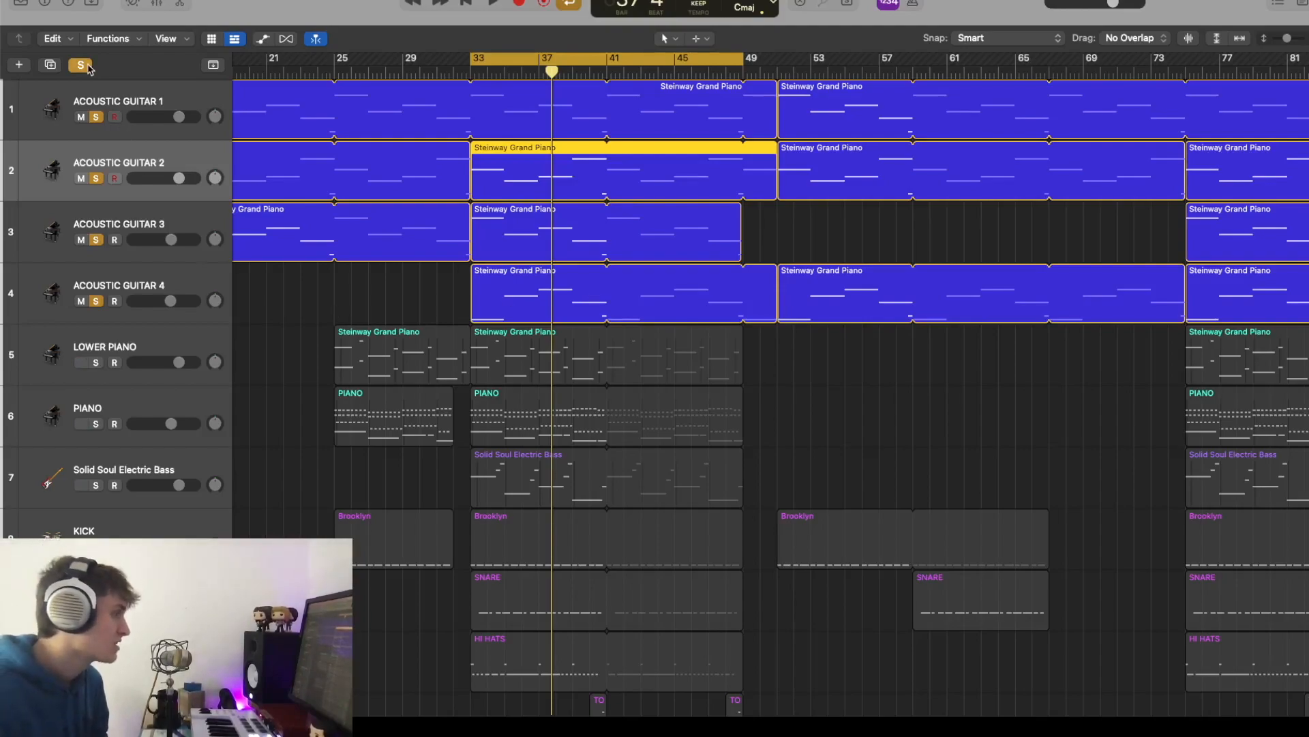
Clear the solo from all tracks and select the Lower Piano track
{"action": "left_click", "coordinate": [87, 66]}
{"action": "scroll", "coordinate": [362, 323], "scroll_direction": "down", "scroll_amount": 2}
{"action": "left_click", "coordinate": [196, 277]}
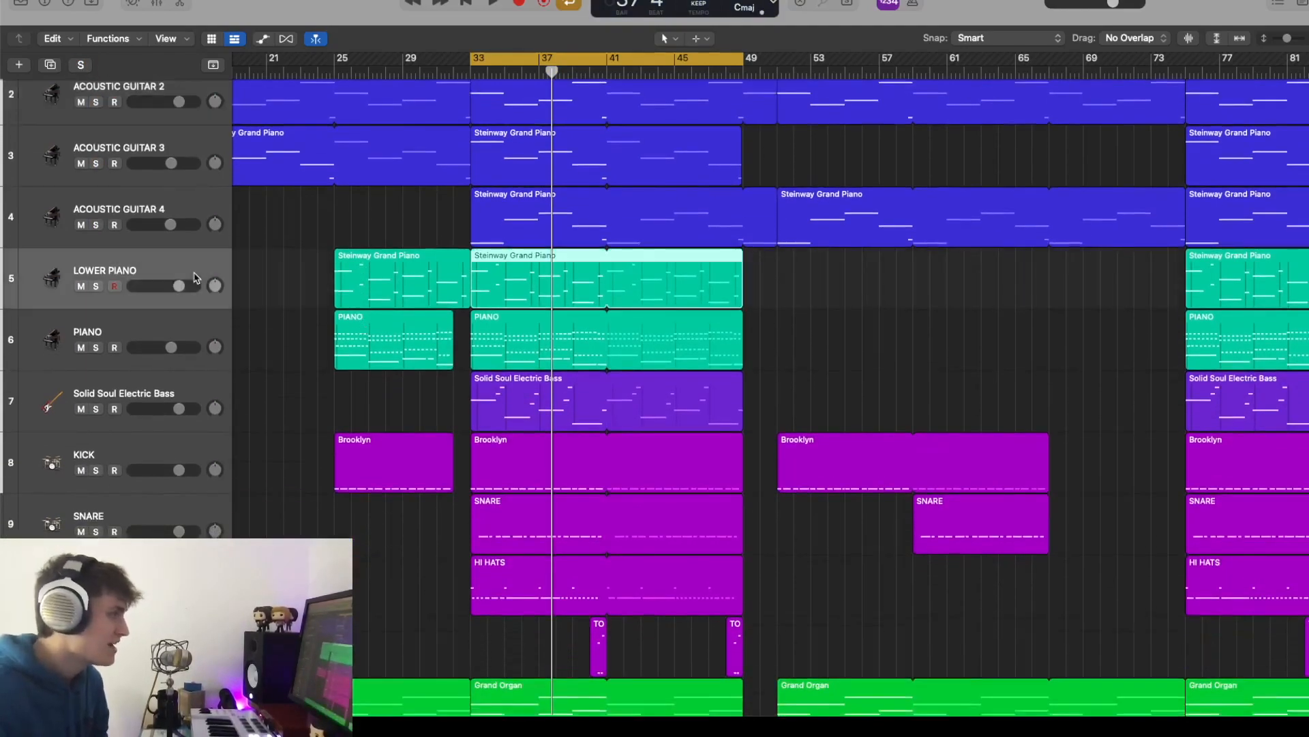
Turn off the cycle range and move the playhead to bar 33
{"action": "key", "text": "c"}
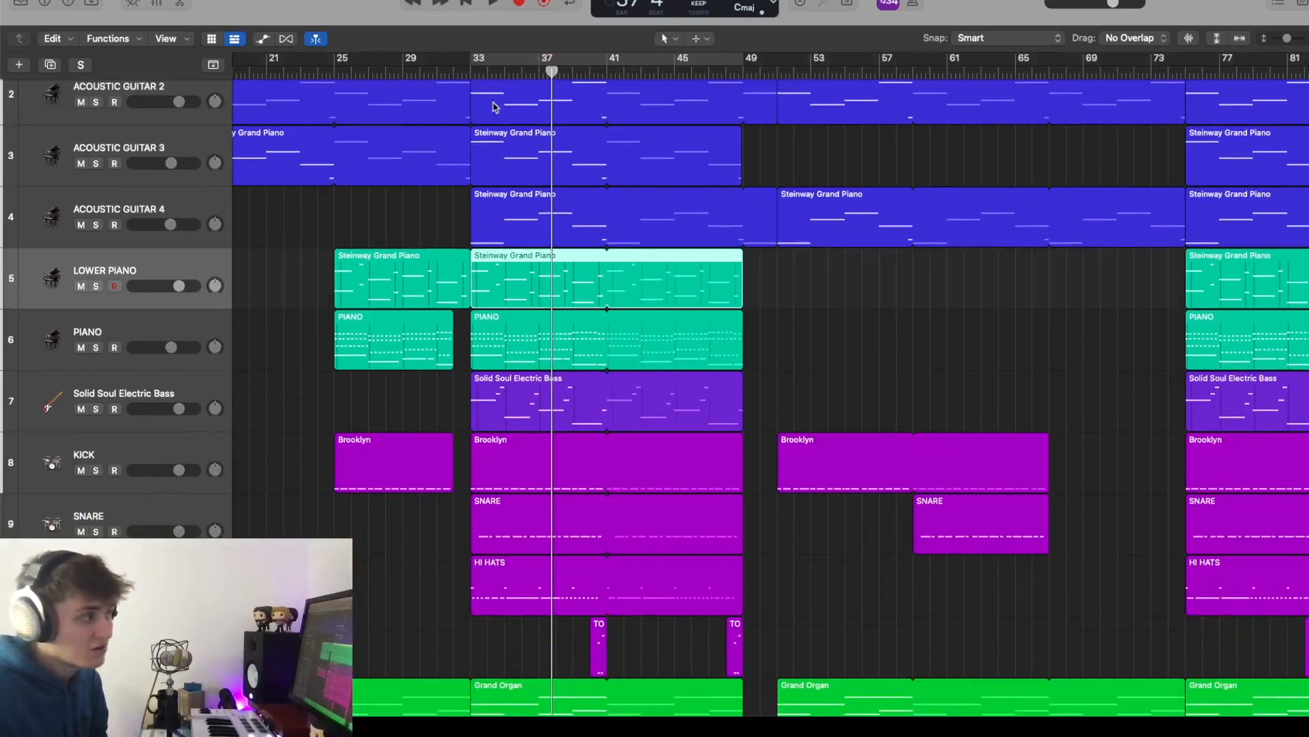
{"action": "left_click", "coordinate": [467, 73]}
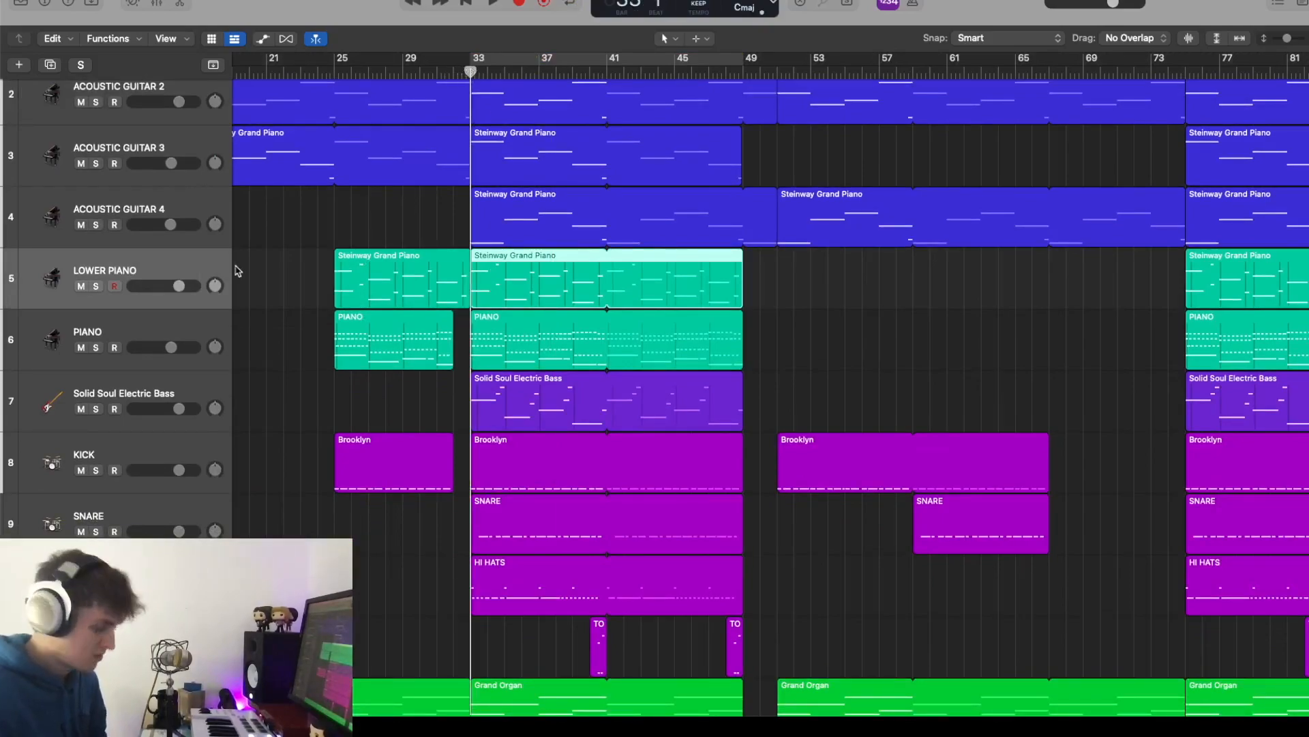
Inspect the Lower Piano channel's Kontakt instrument, The Grandeur, and its controls, and close the plug-in and mixer
{"action": "key", "text": "x"}
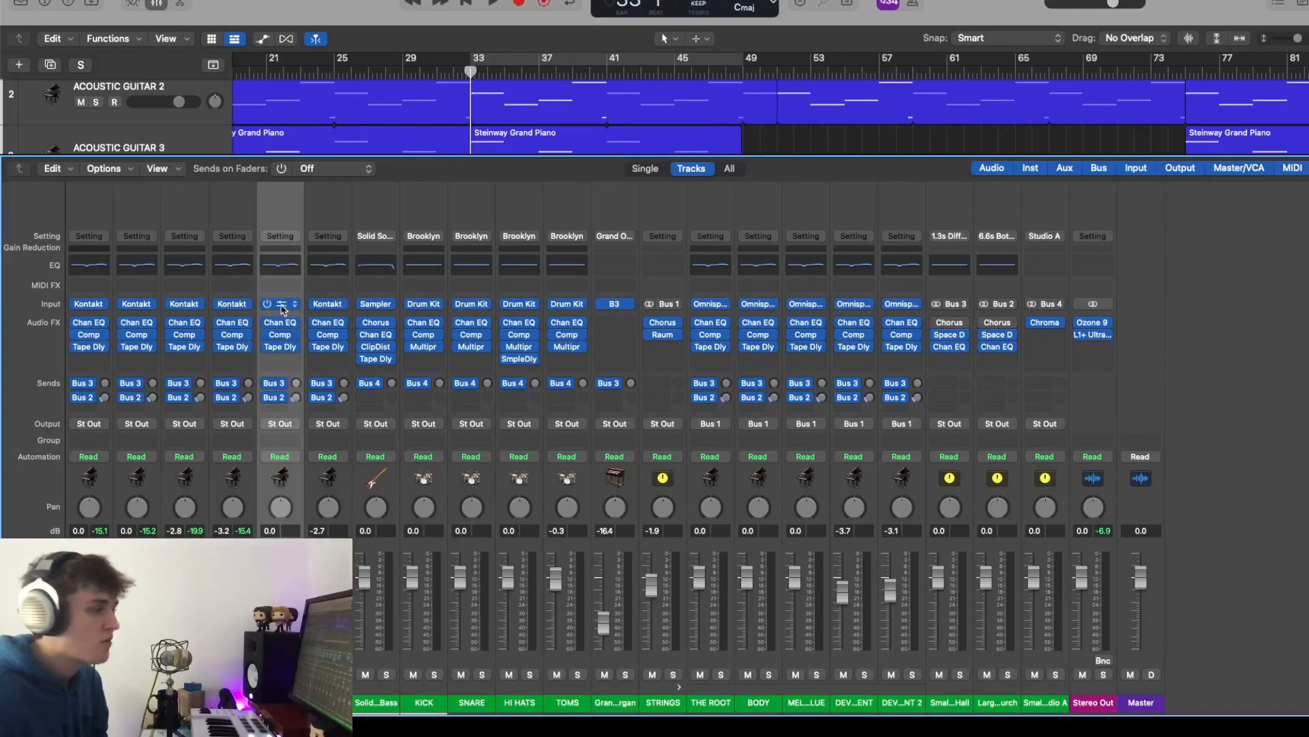
{"action": "left_click", "coordinate": [285, 304]}
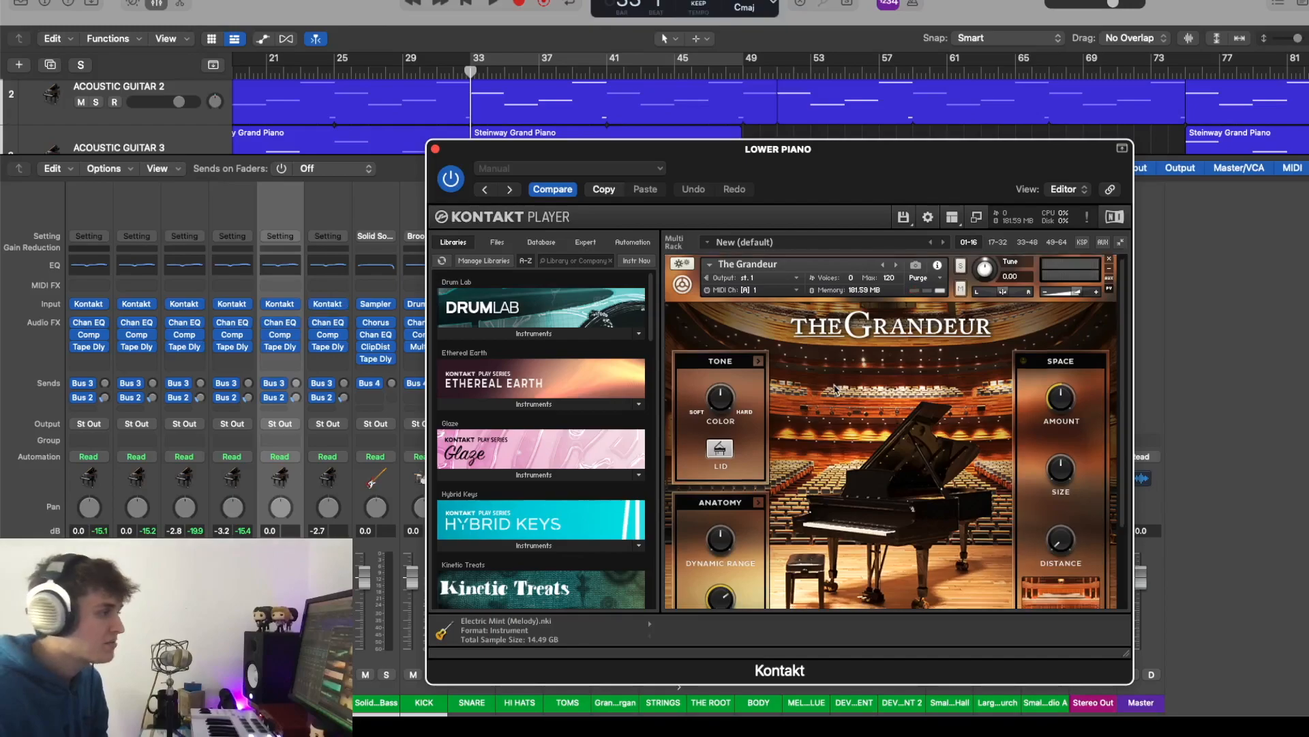
{"action": "scroll", "coordinate": [835, 388], "scroll_direction": "down", "scroll_amount": 3}
{"action": "scroll", "coordinate": [827, 386], "scroll_direction": "down", "scroll_amount": 2}
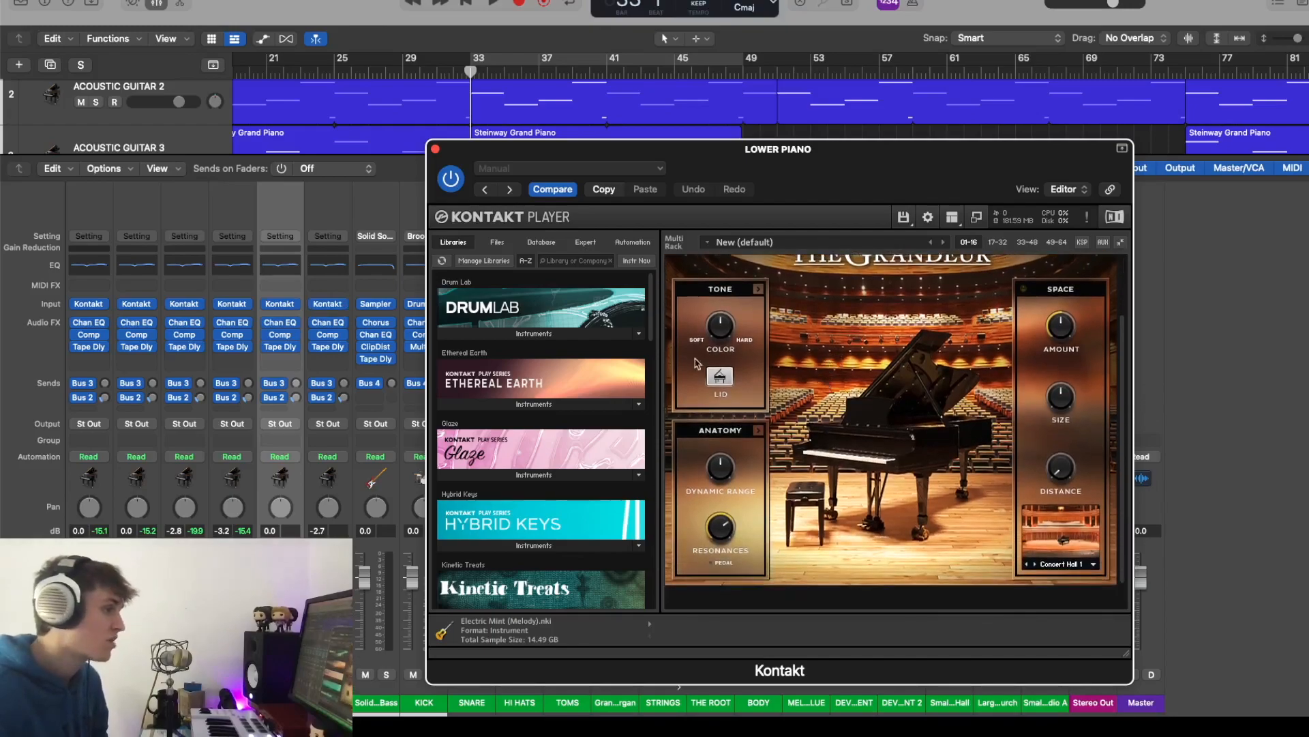
{"action": "left_click", "coordinate": [435, 149]}
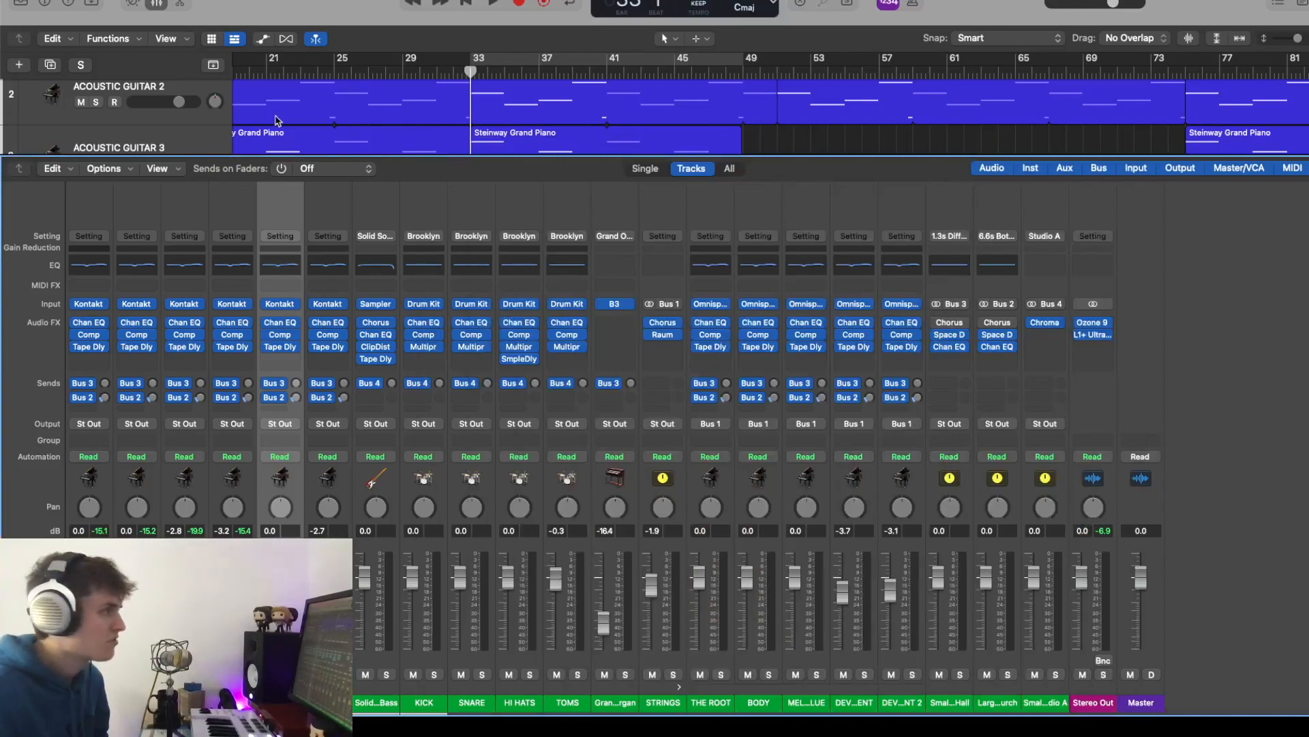
{"action": "left_click", "coordinate": [158, 4]}
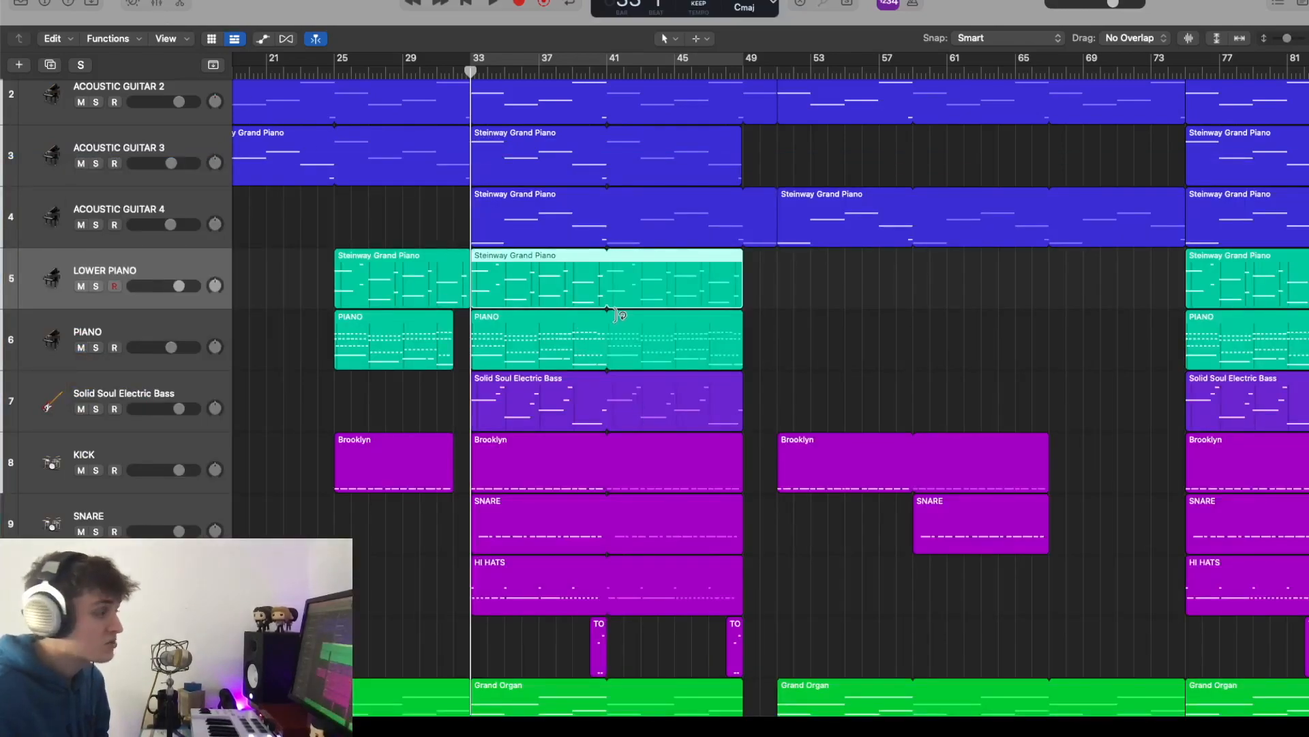
Enlarge the tracks to examine the notes in the Lower Piano region starting at bar 33
{"action": "key", "text": "super+Down"}
{"action": "key", "text": "super+Down"}
{"action": "key", "text": "super+Down"}
{"action": "key", "text": "super+Right"}
{"action": "key", "text": "super+Right"}
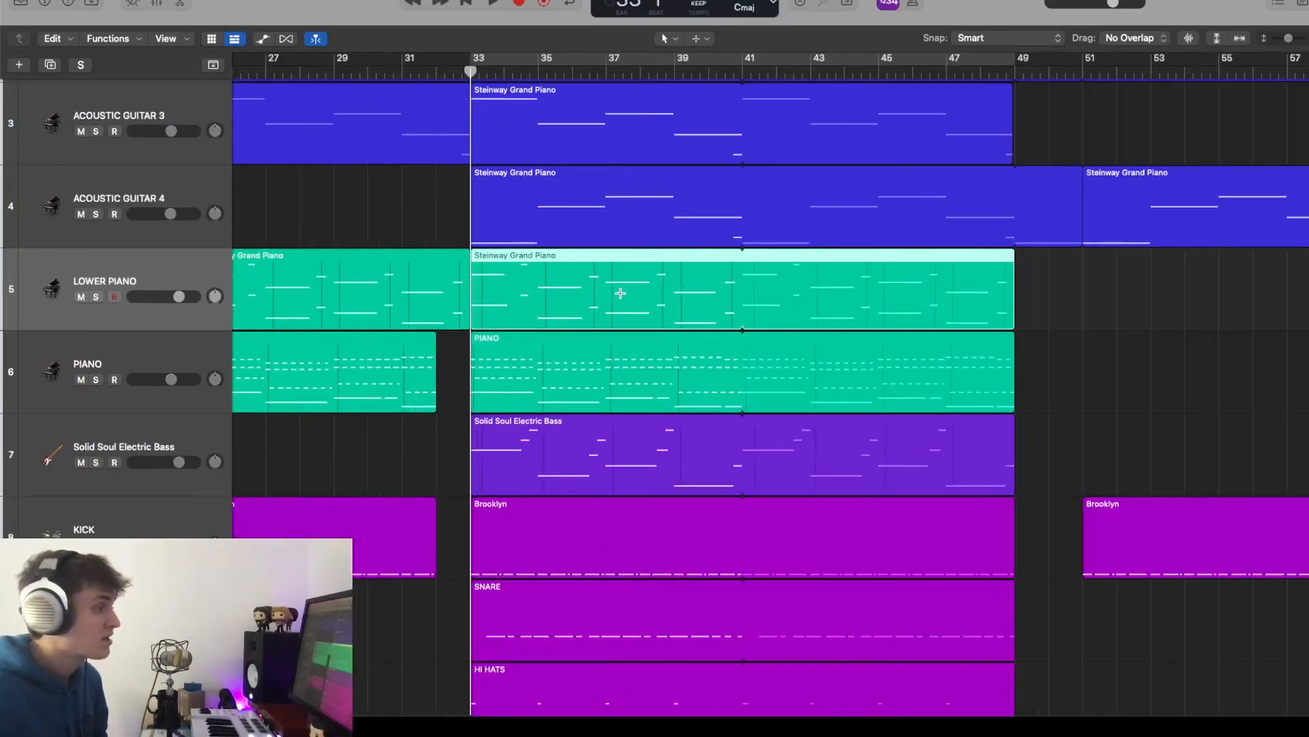
{"action": "key", "text": "super+Down"}
{"action": "key", "text": "super+Down"}
{"action": "key", "text": "super+Down"}
Inspect the Channel EQ curve on the Lower Piano channel, and close the plug-in and mixer
{"action": "key", "text": "x"}
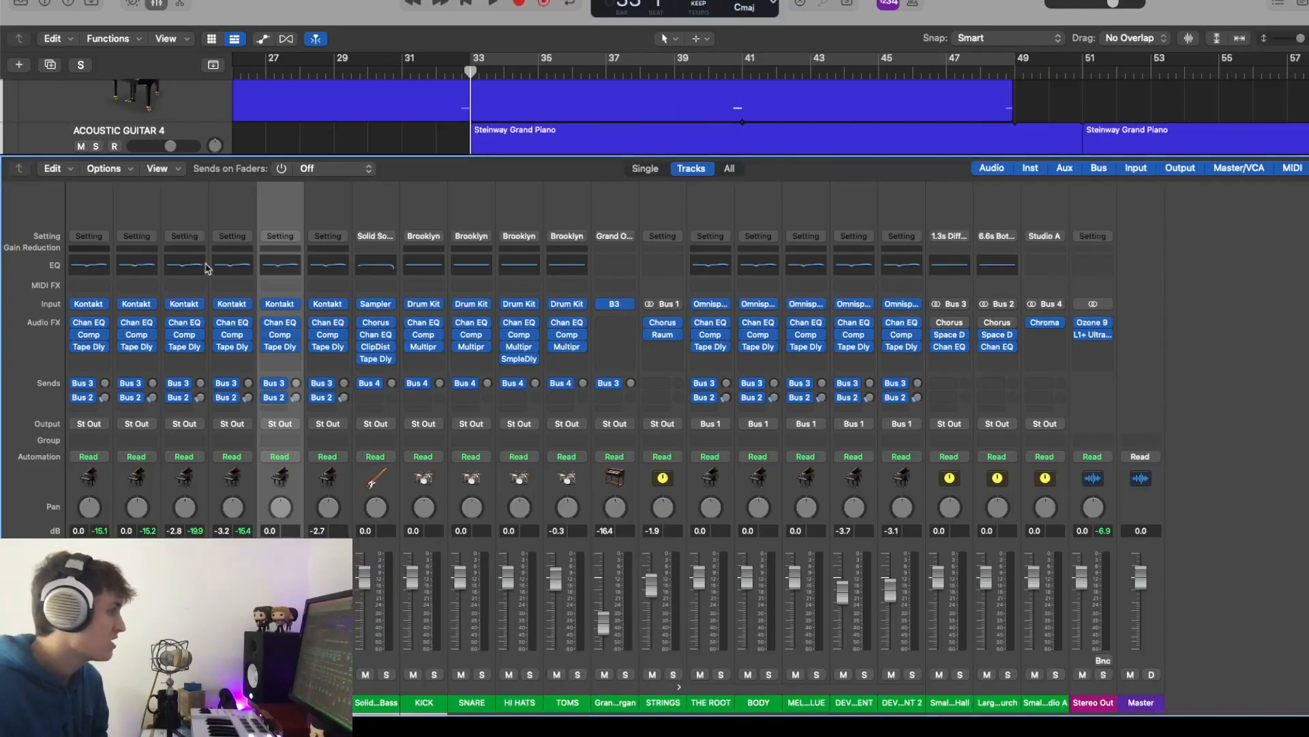
{"action": "left_click", "coordinate": [269, 267]}
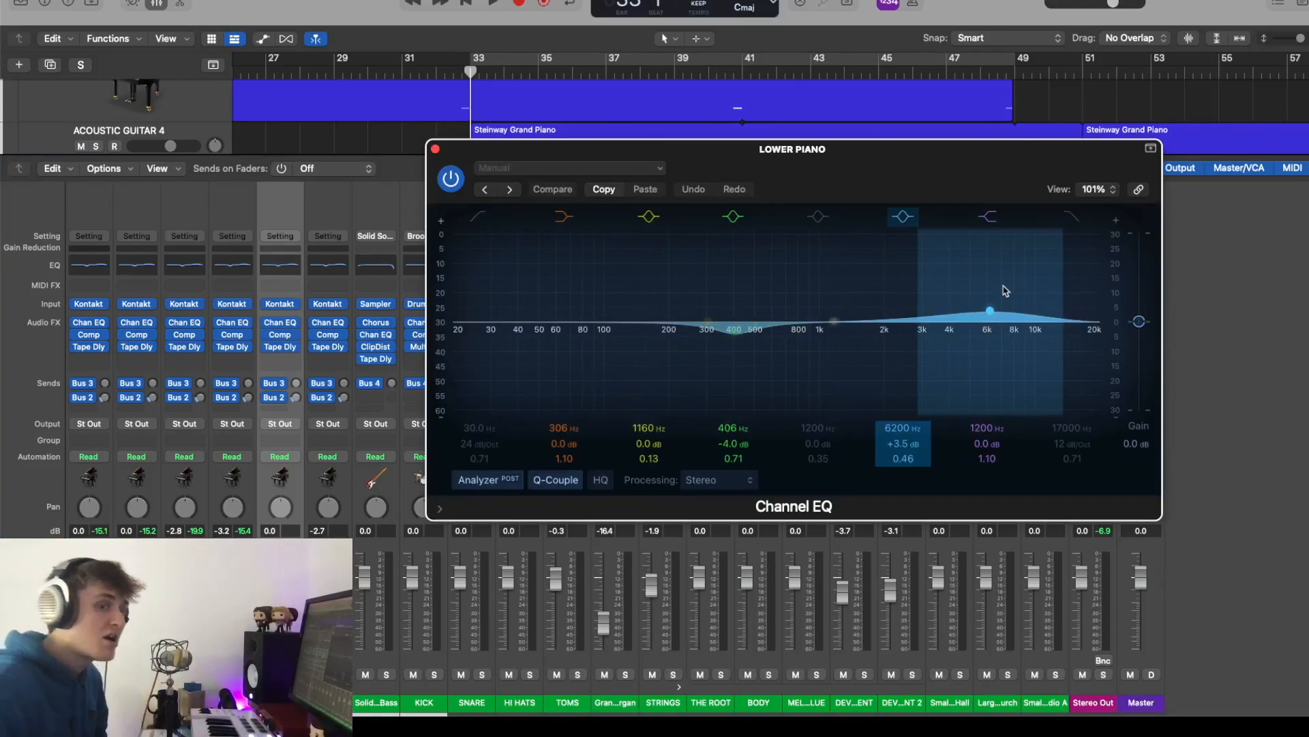
{"action": "left_click", "coordinate": [435, 148]}
{"action": "left_click", "coordinate": [156, 3]}
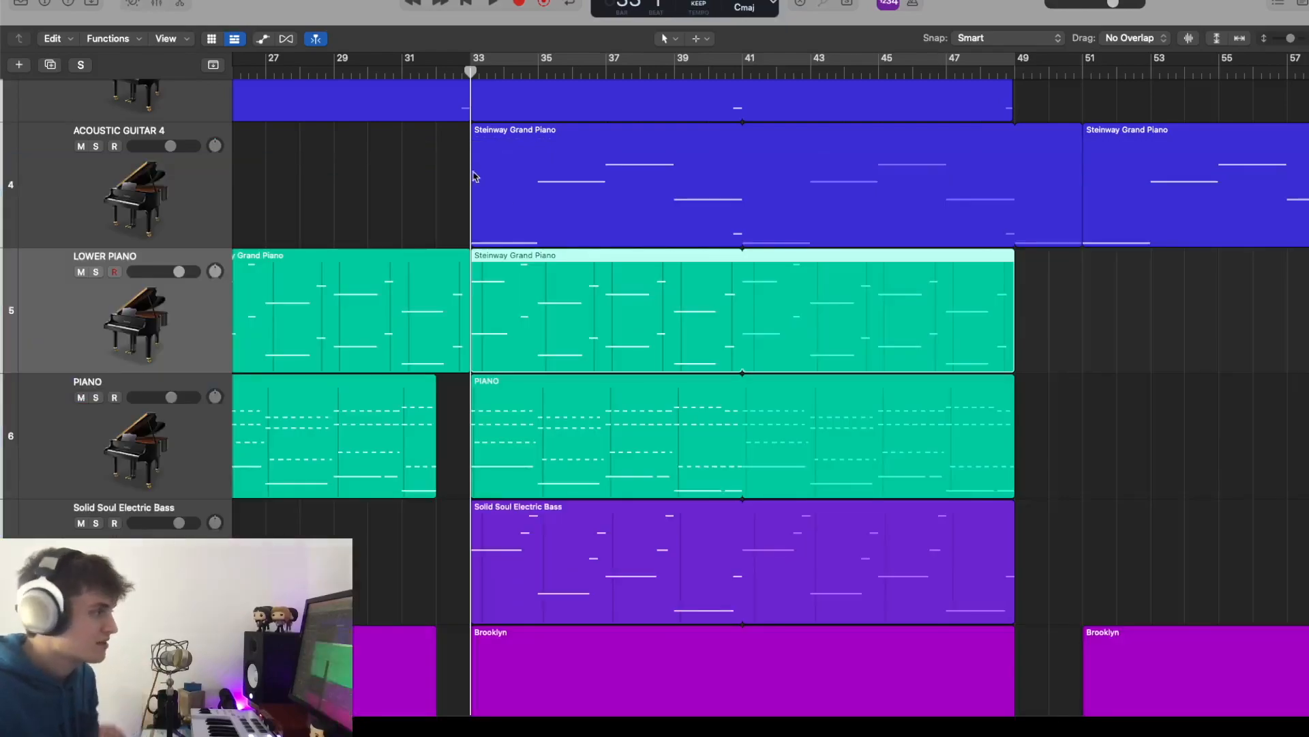
Solo the Lower Piano track, play it from bar 33, and clear the solo after stopping playback
{"action": "scroll", "coordinate": [126, 119], "scroll_direction": "down", "scroll_amount": 5}
{"action": "scroll", "coordinate": [127, 120], "scroll_direction": "up", "scroll_amount": 1}
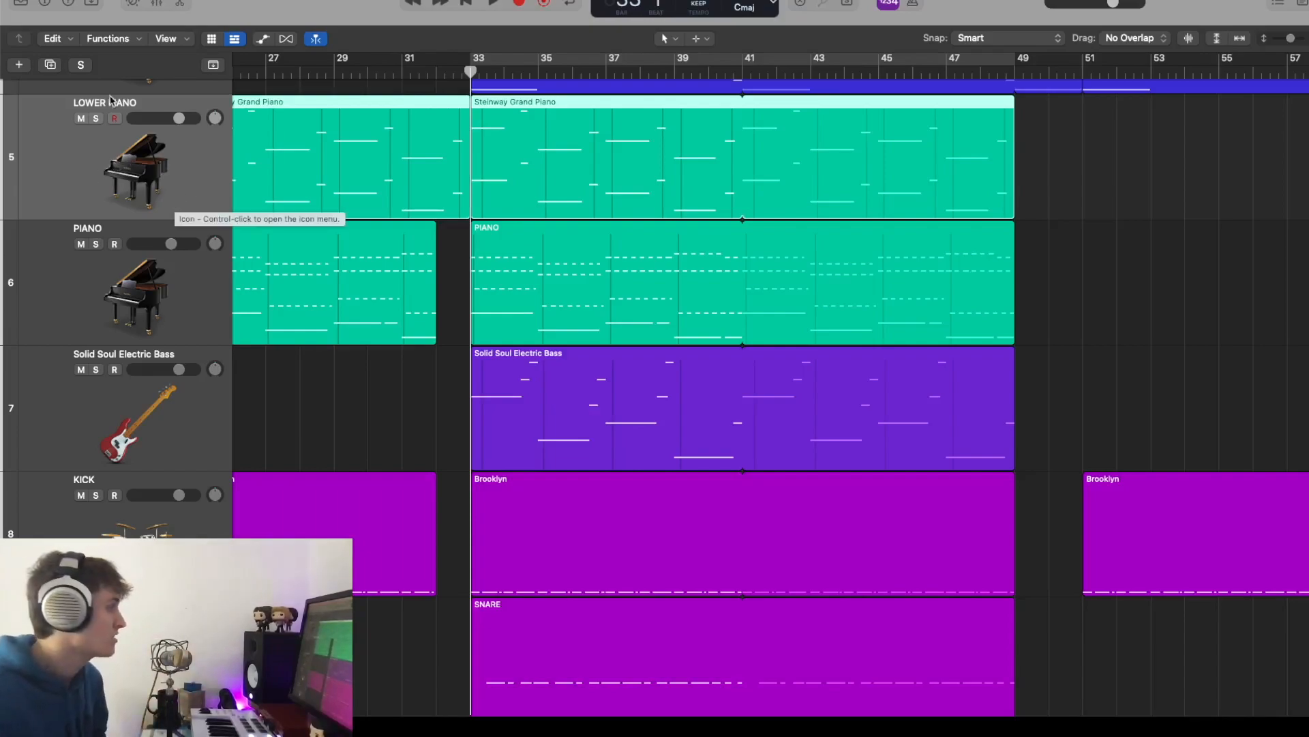
{"action": "scroll", "coordinate": [198, 225], "scroll_direction": "down", "scroll_amount": 3}
{"action": "scroll", "coordinate": [201, 230], "scroll_direction": "up", "scroll_amount": 5}
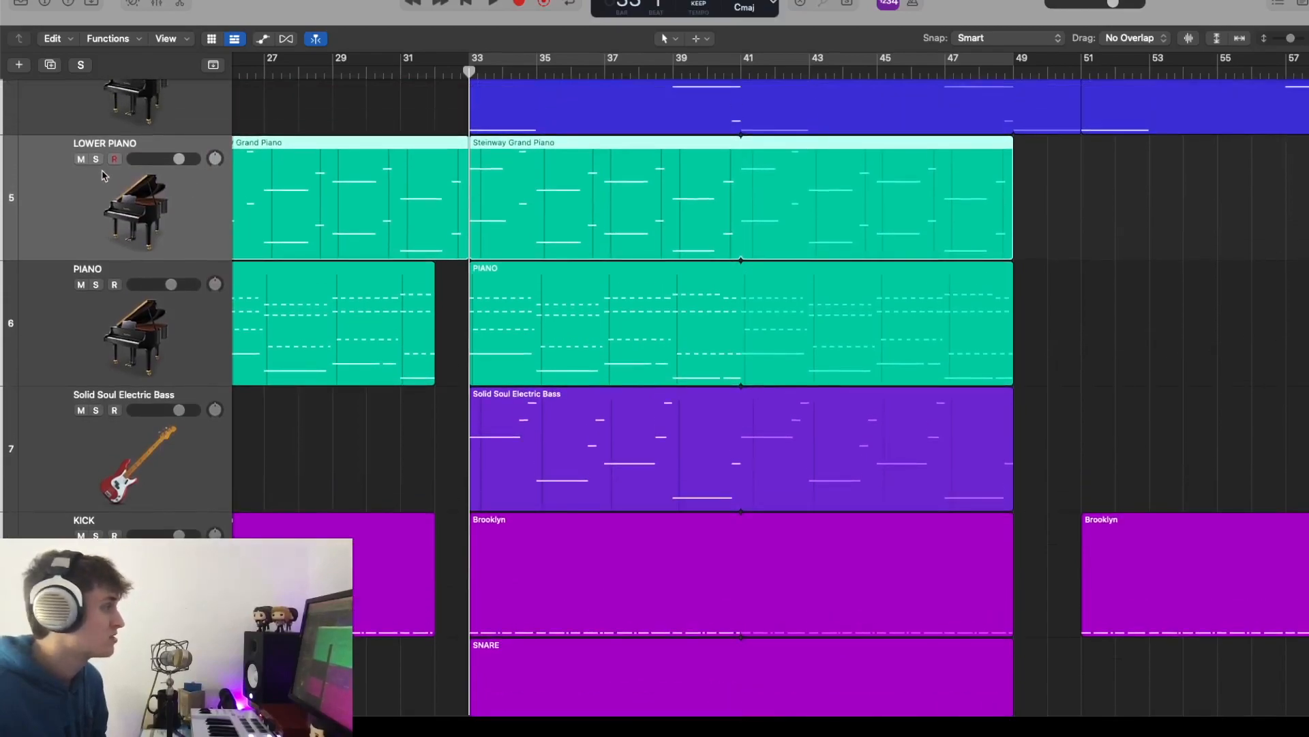
{"action": "left_click", "coordinate": [96, 160]}
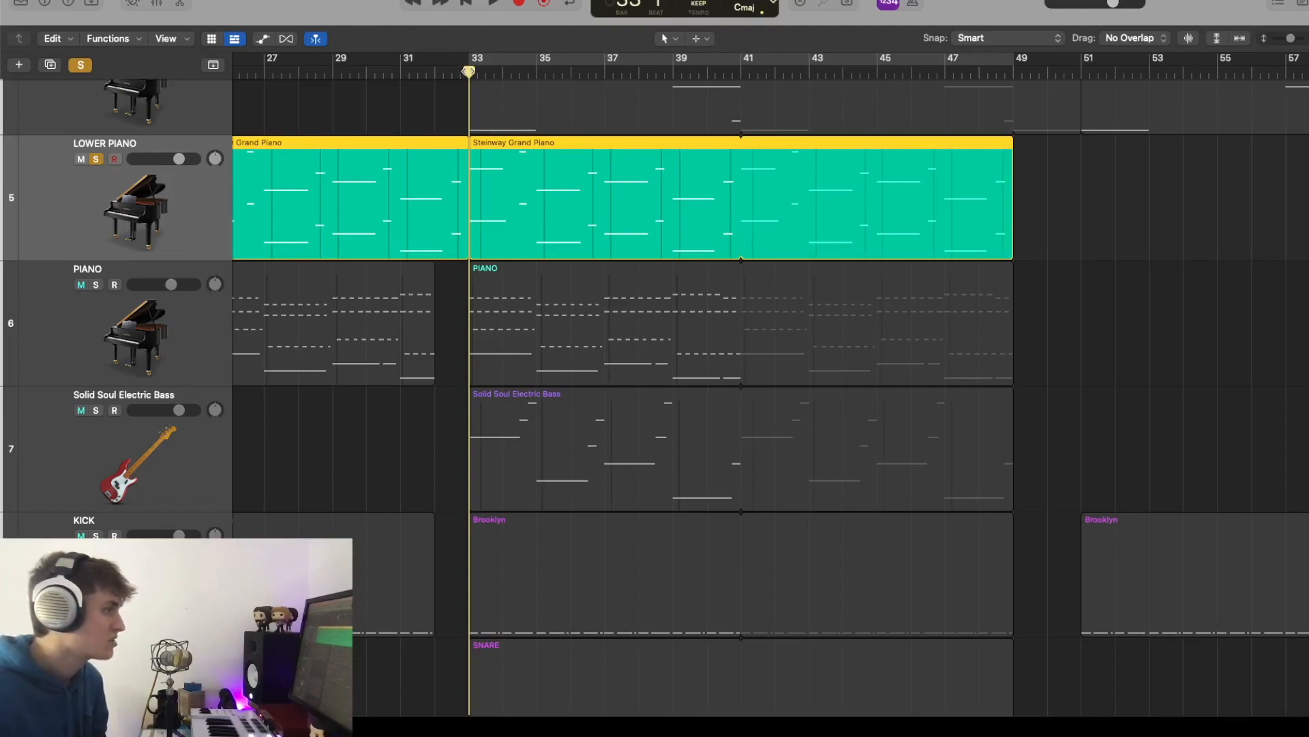
{"action": "key", "text": "space"}
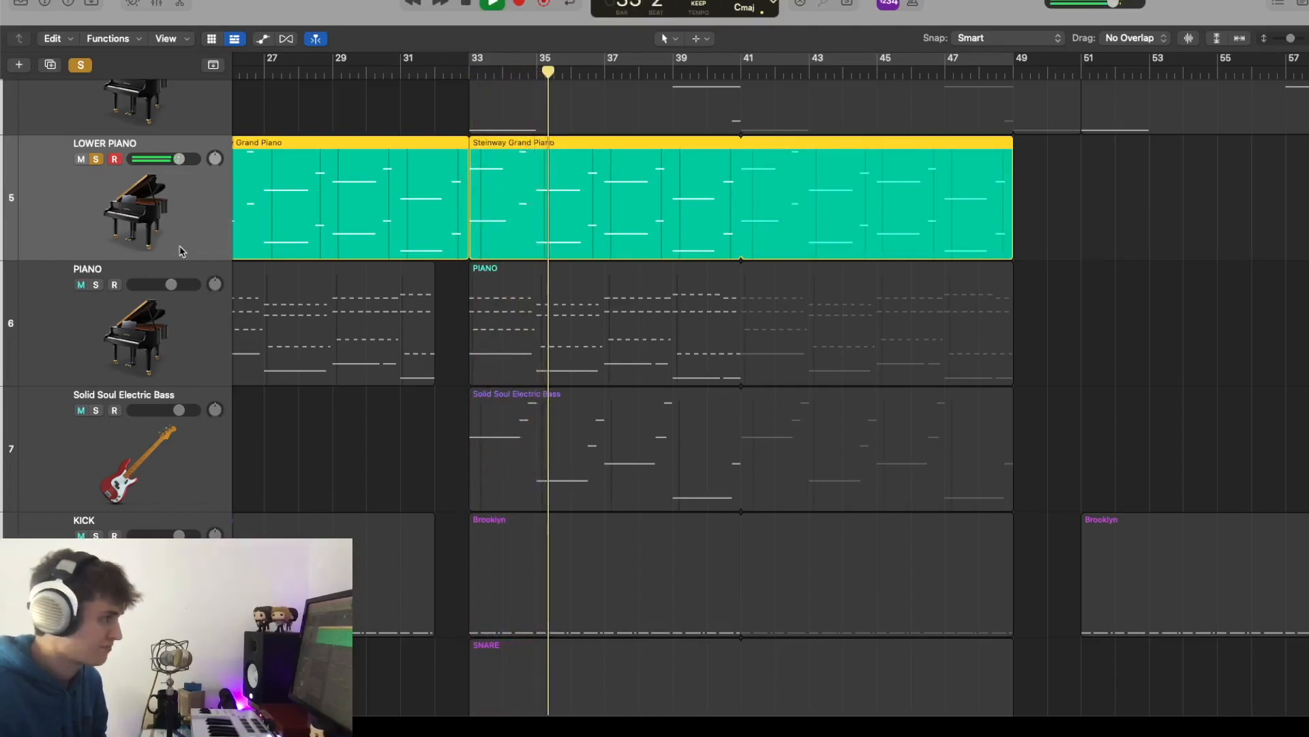
{"action": "key", "text": "space"}
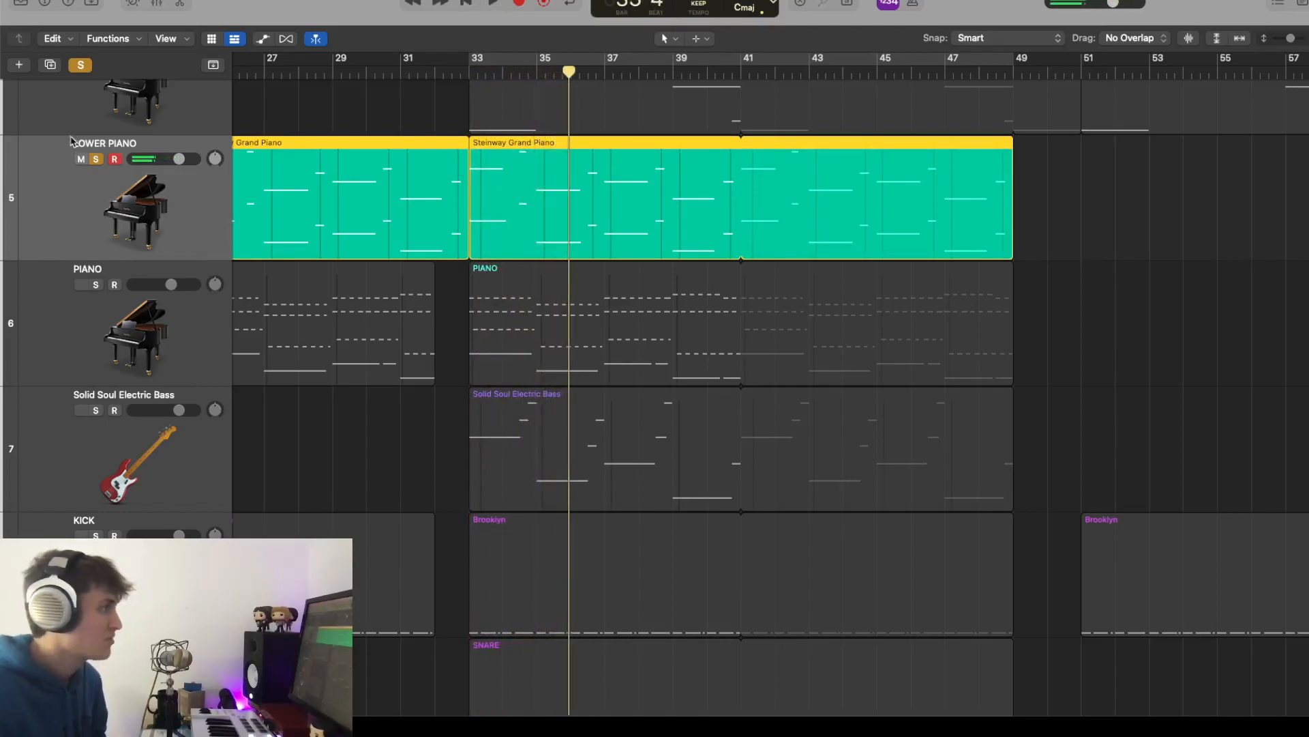
{"action": "left_click", "coordinate": [80, 66]}
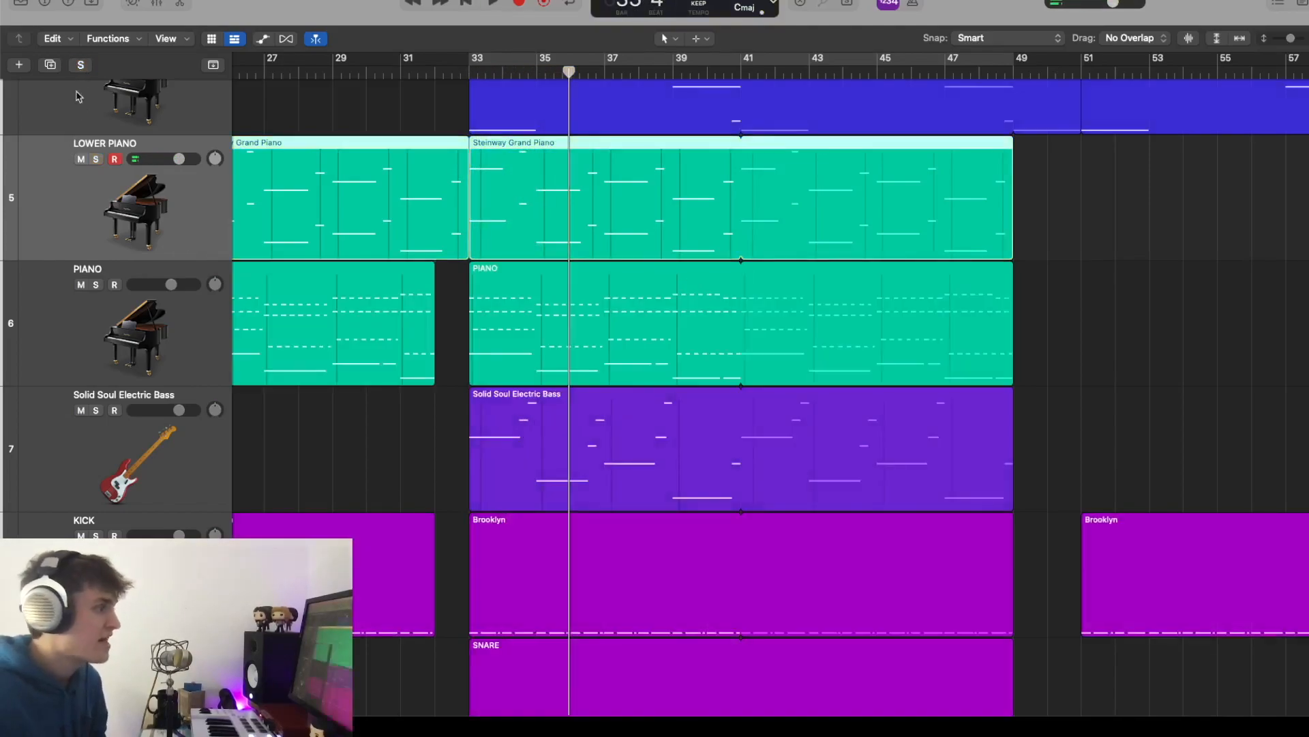
Solo the Piano track and play it from bar 33 with its regions enlarged, and stop playback
{"action": "left_click", "coordinate": [96, 284]}
{"action": "left_click", "coordinate": [466, 74]}
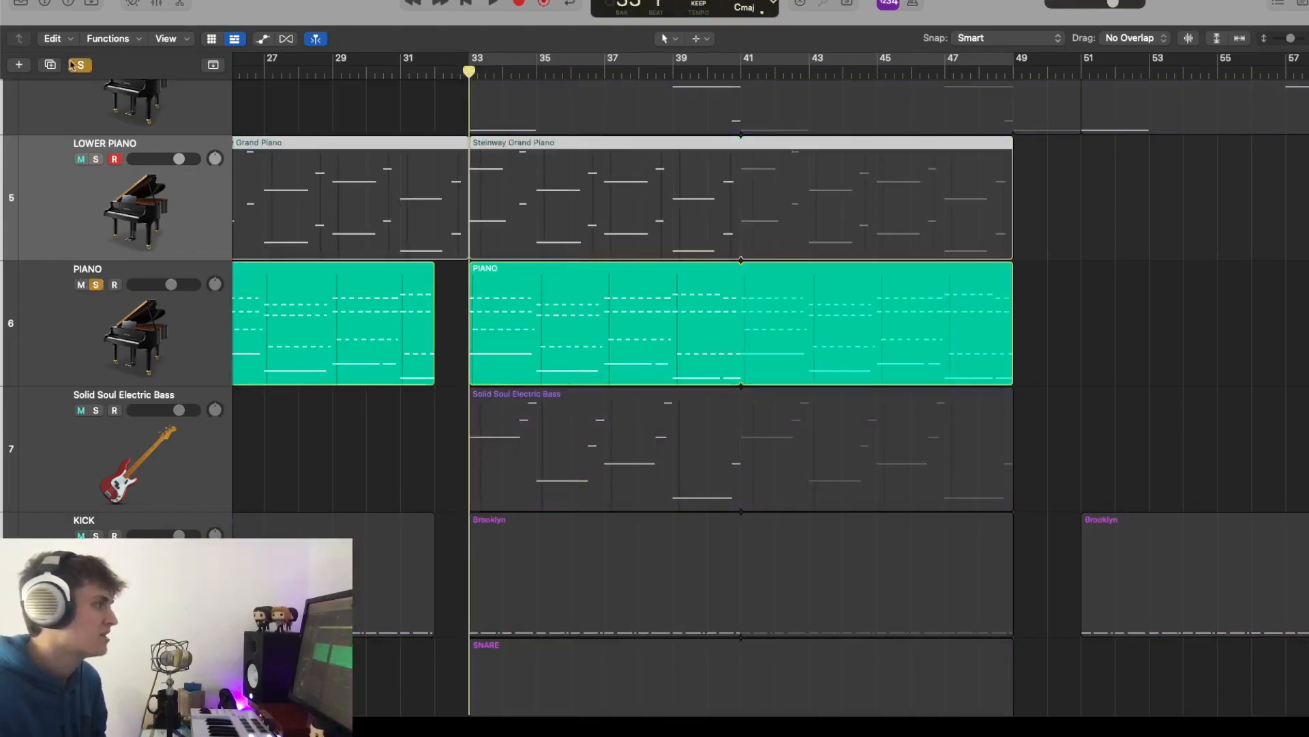
{"action": "left_click", "coordinate": [81, 65]}
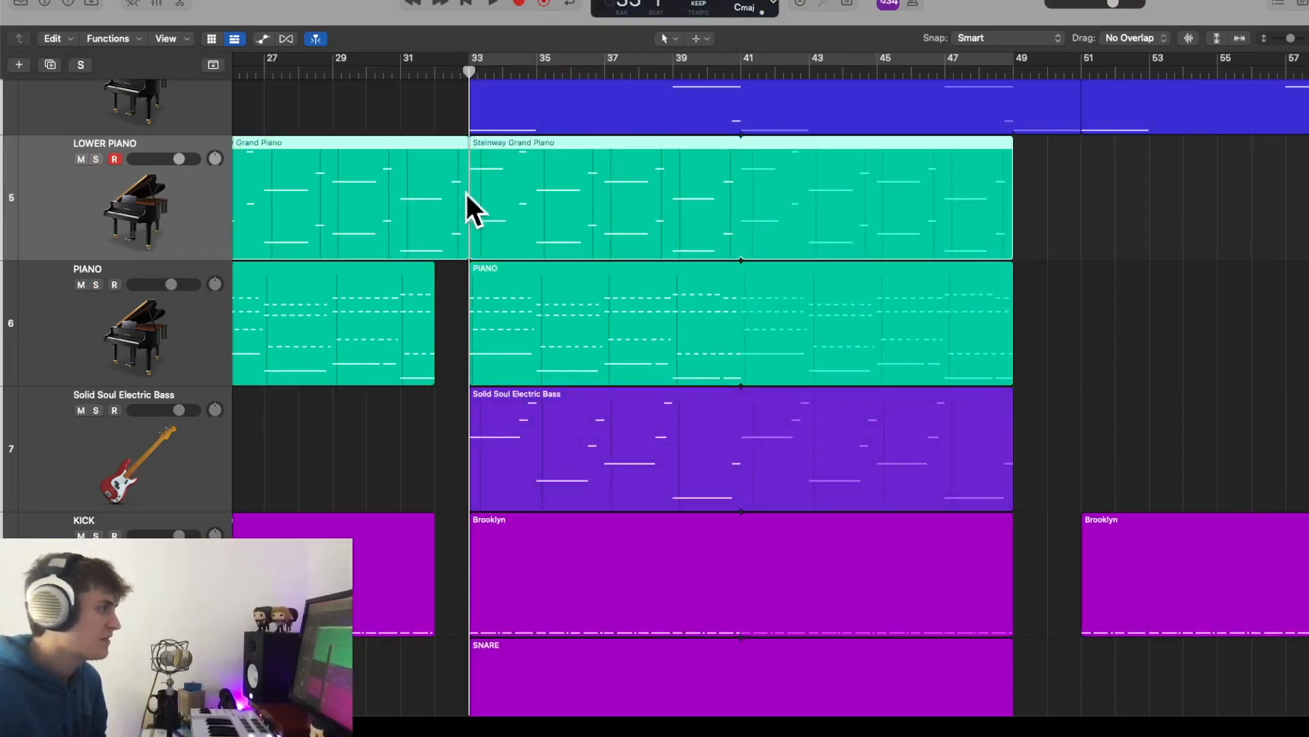
{"action": "left_click", "coordinate": [96, 285]}
{"action": "key", "text": "space"}
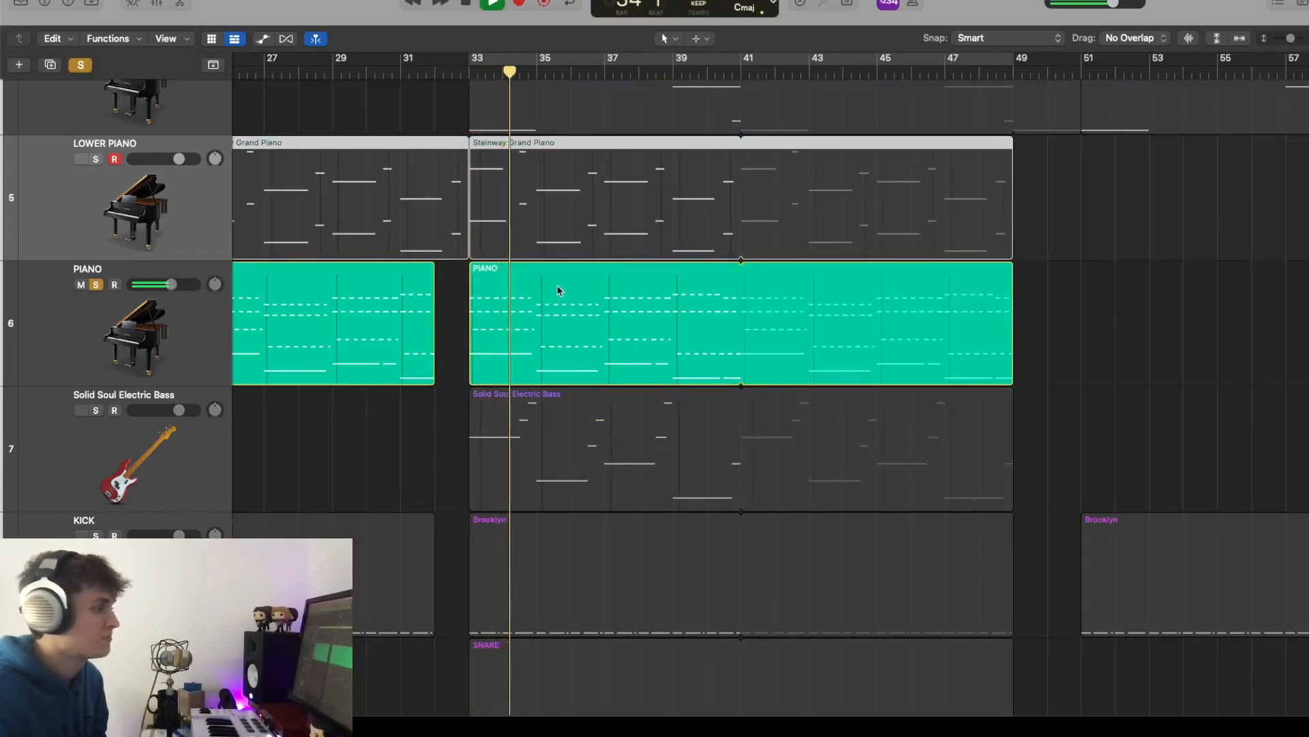
{"action": "key", "text": "super+Right"}
{"action": "key", "text": "super+Down"}
{"action": "scroll", "coordinate": [560, 284], "scroll_direction": "up", "scroll_amount": 3}
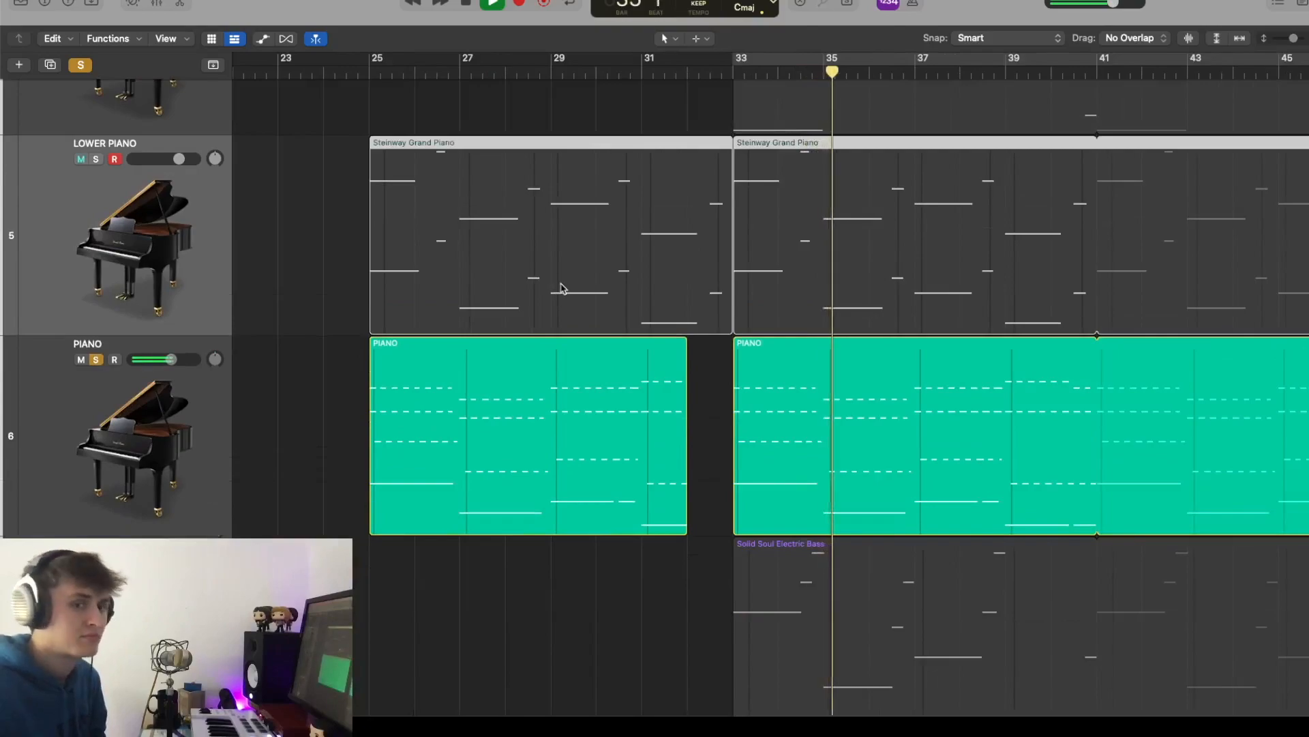
{"action": "scroll", "coordinate": [455, 345], "scroll_direction": "right", "scroll_amount": 3}
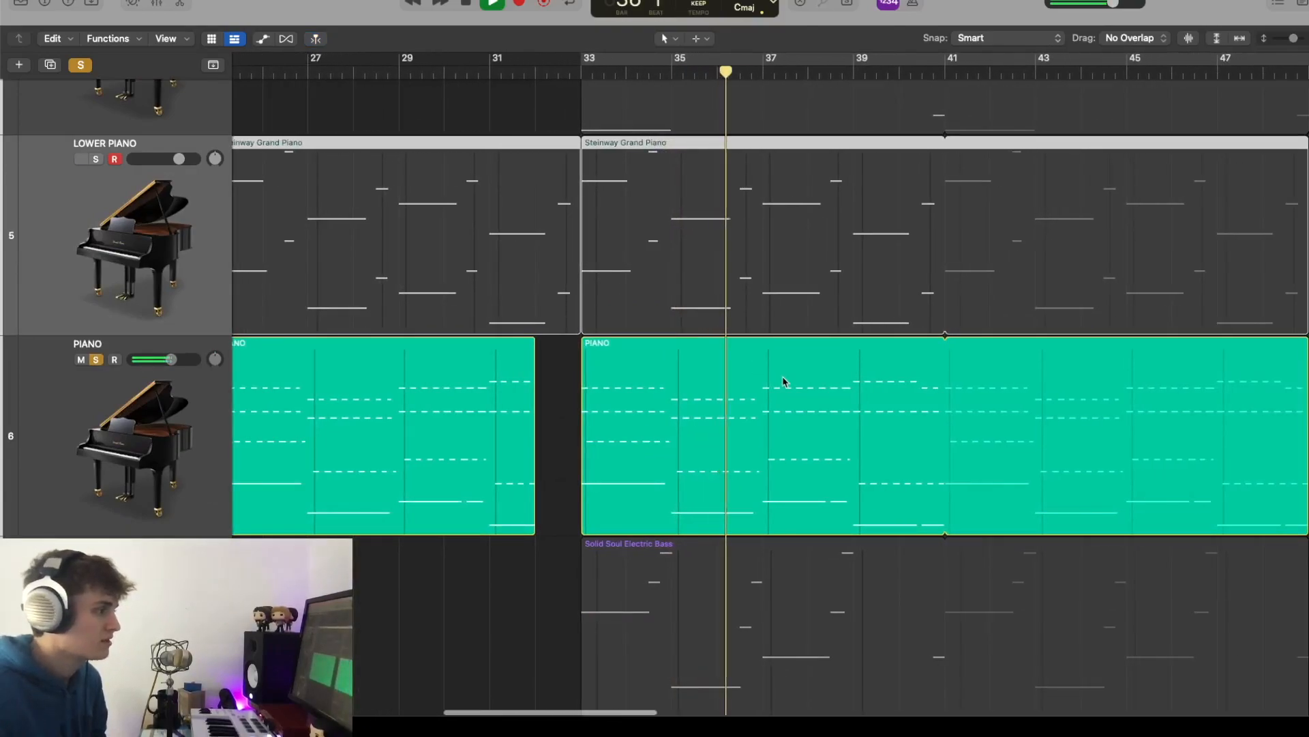
{"action": "key", "text": "space"}
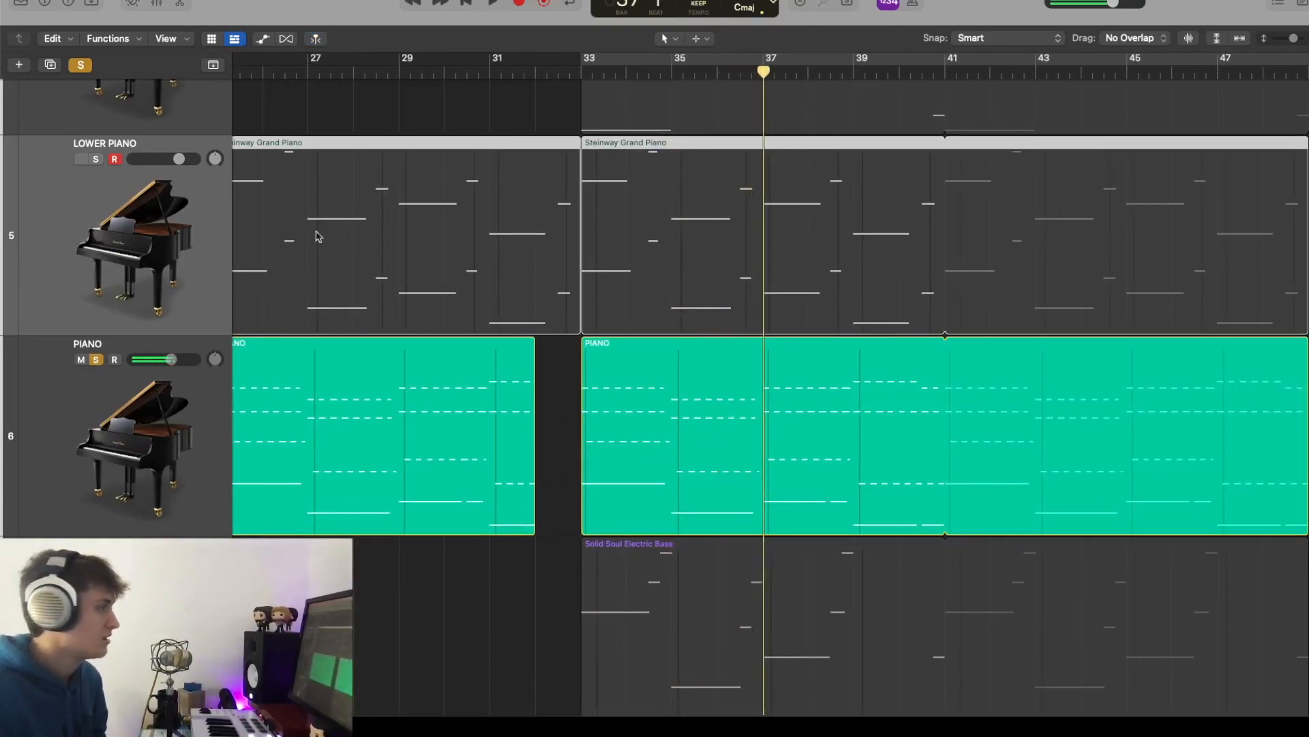
Add the Lower Piano track to the soloed Piano and play both parts together from bar 33, and stop playback
{"action": "left_click", "coordinate": [82, 158]}
{"action": "left_click", "coordinate": [582, 74]}
{"action": "key", "text": "space"}
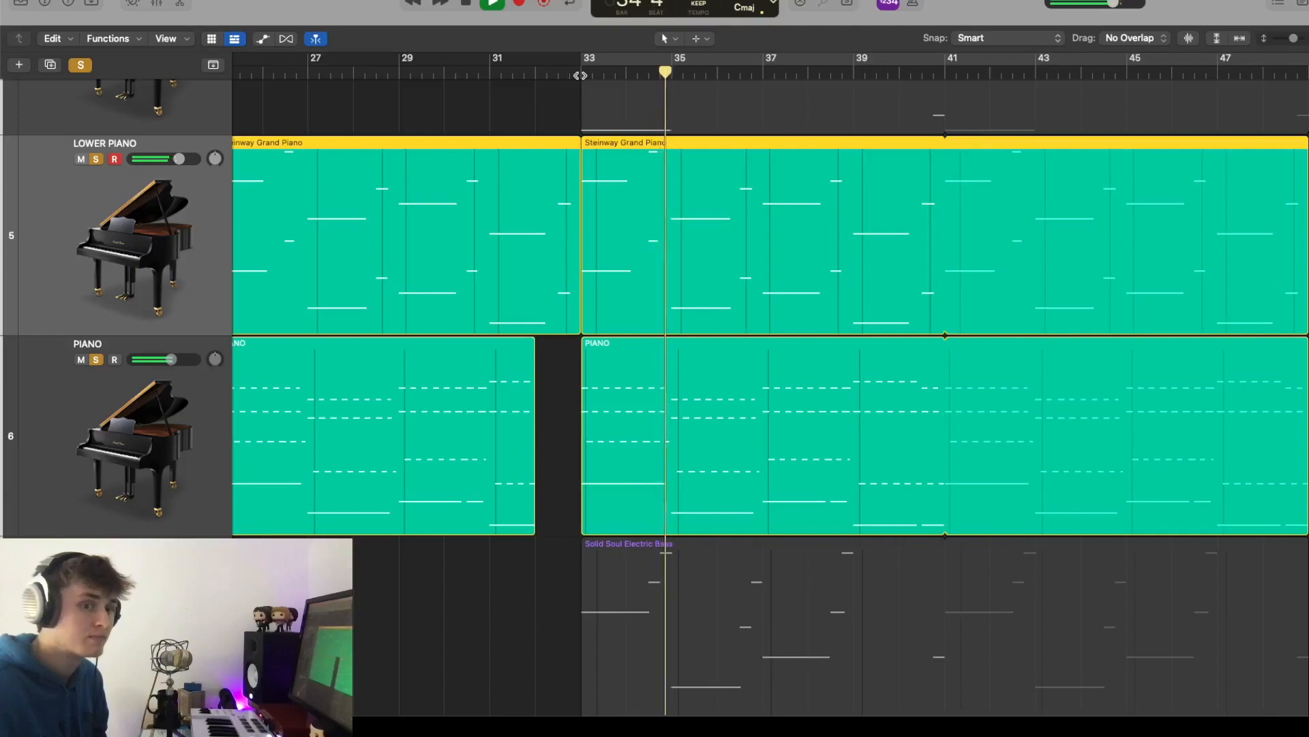
{"action": "key", "text": "super+Up"}
{"action": "key", "text": "super+Up"}
{"action": "key", "text": "super+Up"}
{"action": "key", "text": "super+Up"}
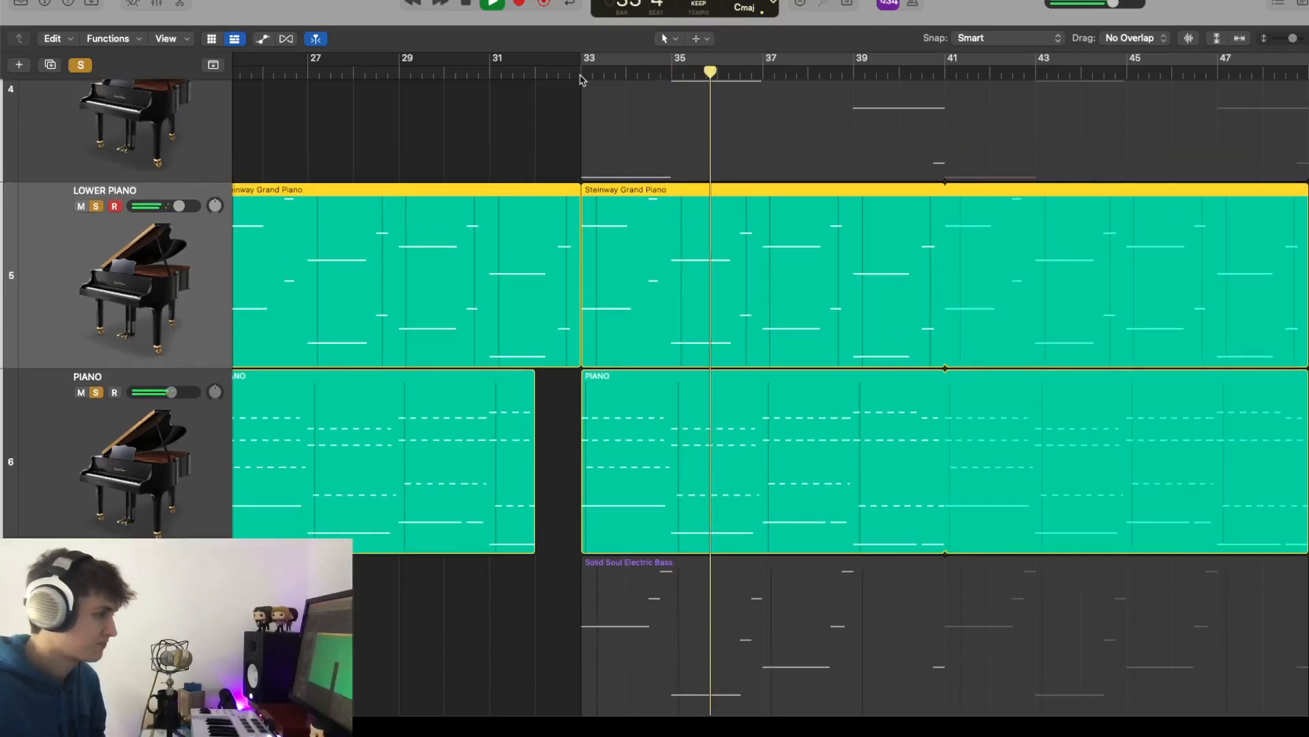
{"action": "key", "text": "super+Up"}
{"action": "key", "text": "super+Up"}
{"action": "key", "text": "super+Left"}
{"action": "key", "text": "super+Left"}
{"action": "key", "text": "super+Left"}
{"action": "key", "text": "space"}
Replace the current solos with Acoustic Guitars 1 to 4 and the Piano, and play them together from bar 33
{"action": "scroll", "coordinate": [295, 322], "scroll_direction": "up", "scroll_amount": 8}
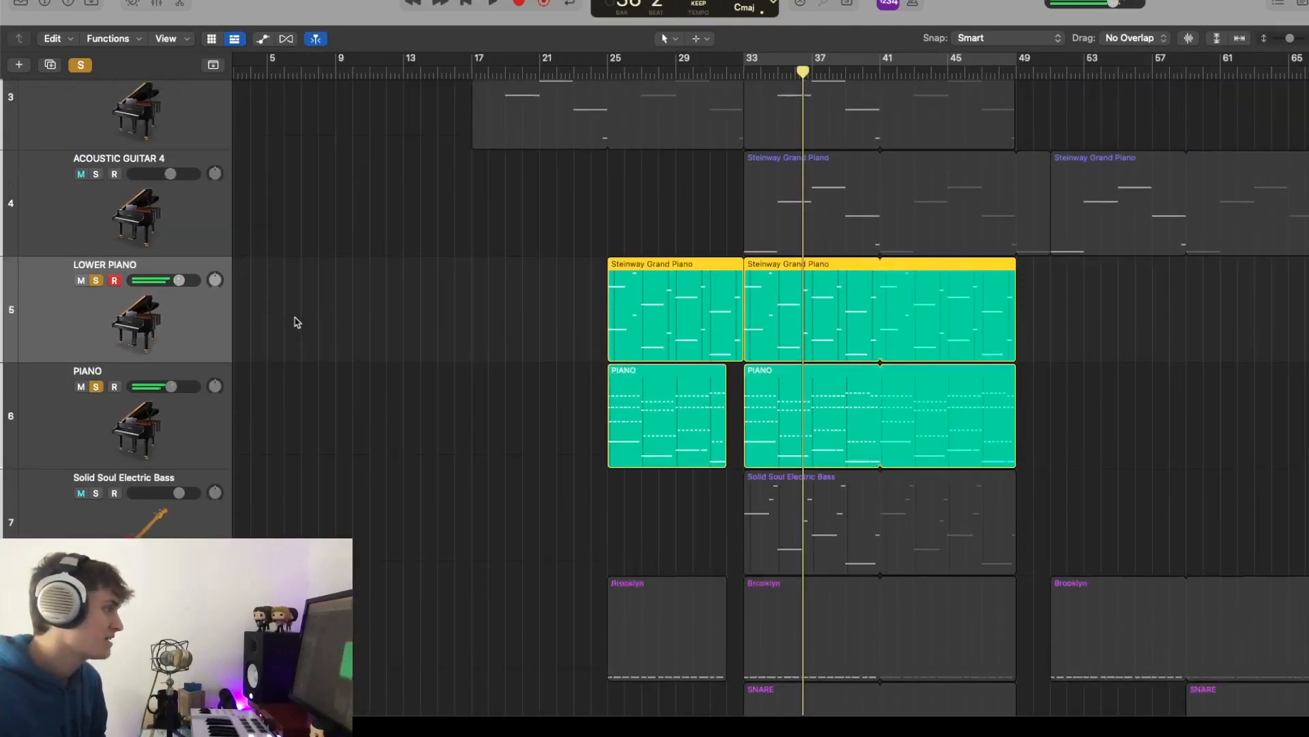
{"action": "left_click", "coordinate": [81, 65]}
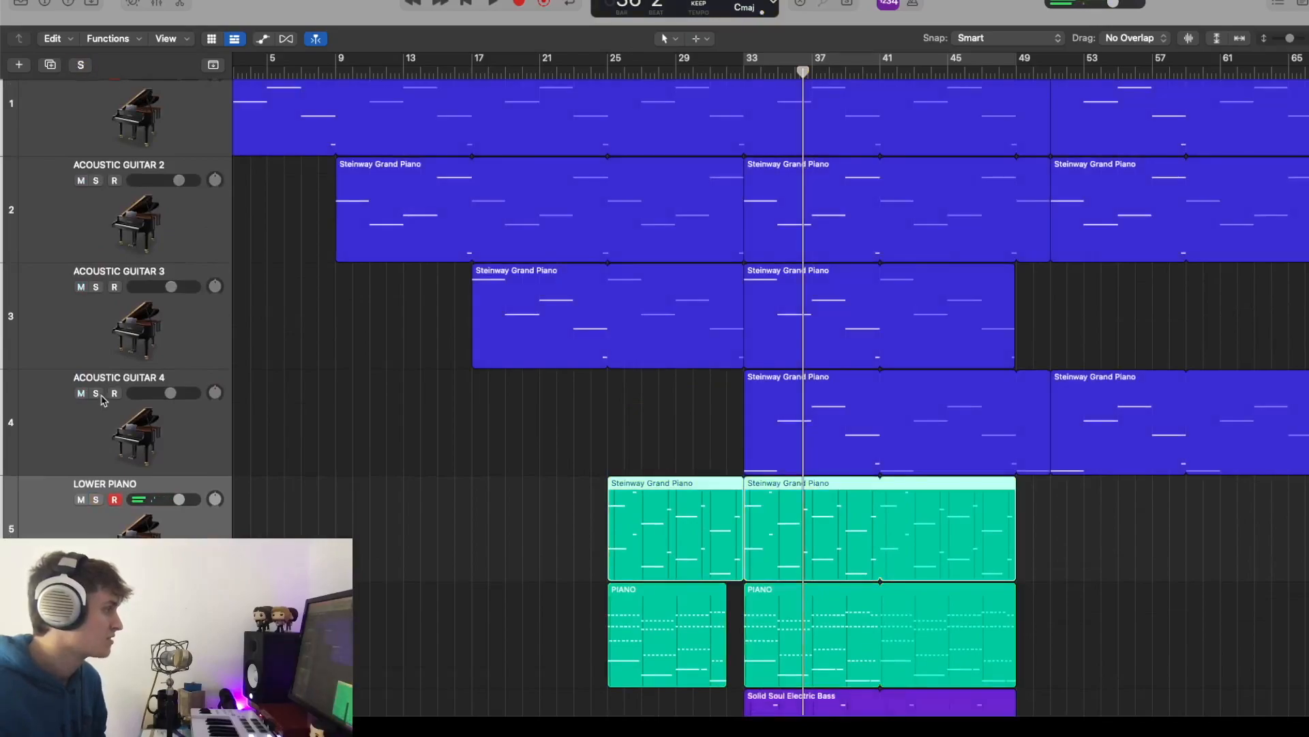
{"action": "left_click_drag", "start_coordinate": [96, 393], "coordinate": [96, 81]}
{"action": "scroll", "coordinate": [236, 263], "scroll_direction": "up", "scroll_amount": 2}
{"action": "scroll", "coordinate": [202, 298], "scroll_direction": "down", "scroll_amount": 3}
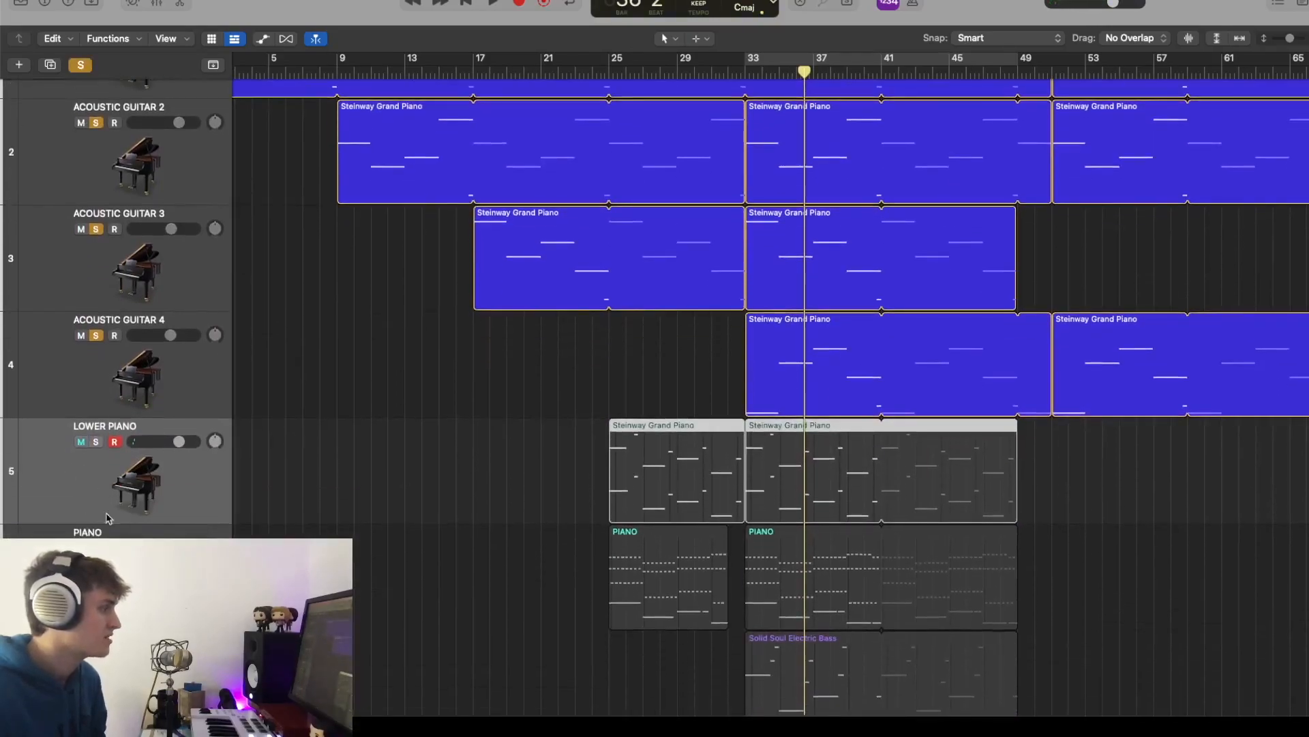
{"action": "left_click", "coordinate": [96, 547]}
{"action": "left_click", "coordinate": [743, 74]}
{"action": "key", "text": "space"}
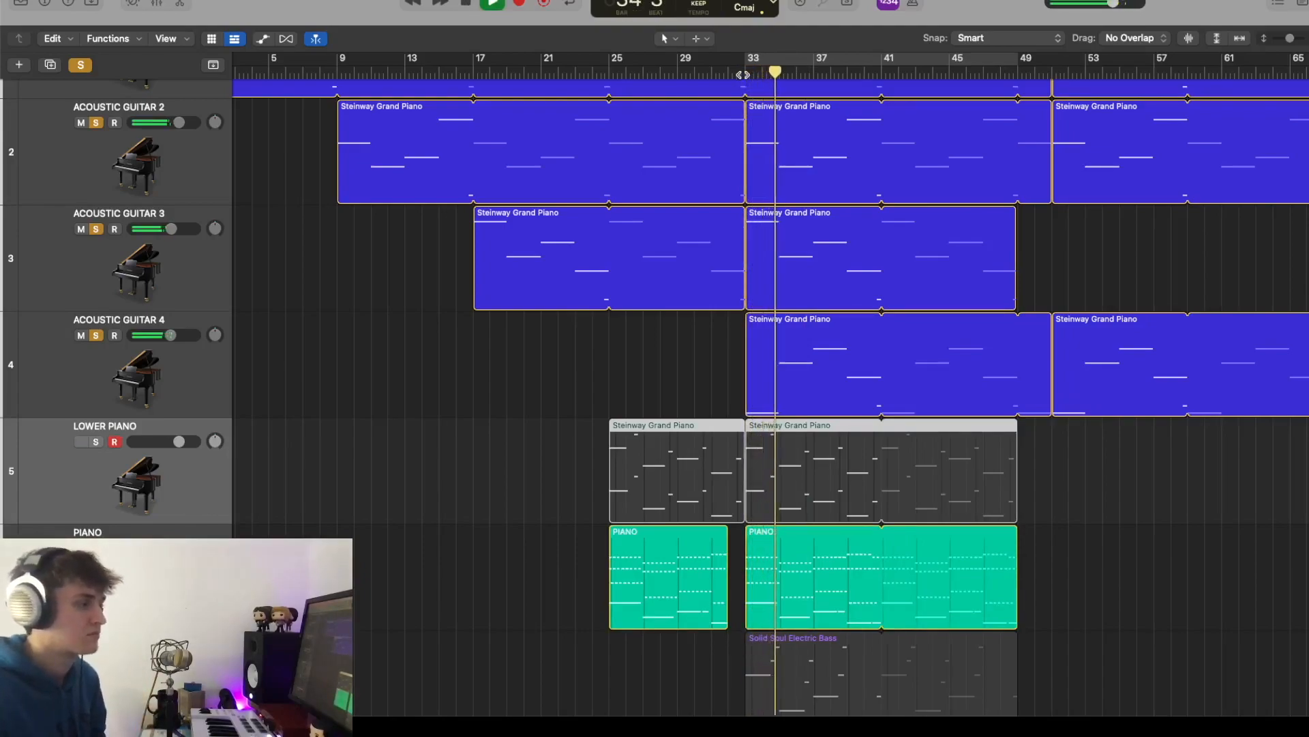
{"action": "key", "text": "space"}
Add the Lower Piano to the soloed guitars and Piano, and play the combination from bar 33
{"action": "left_click", "coordinate": [747, 73]}
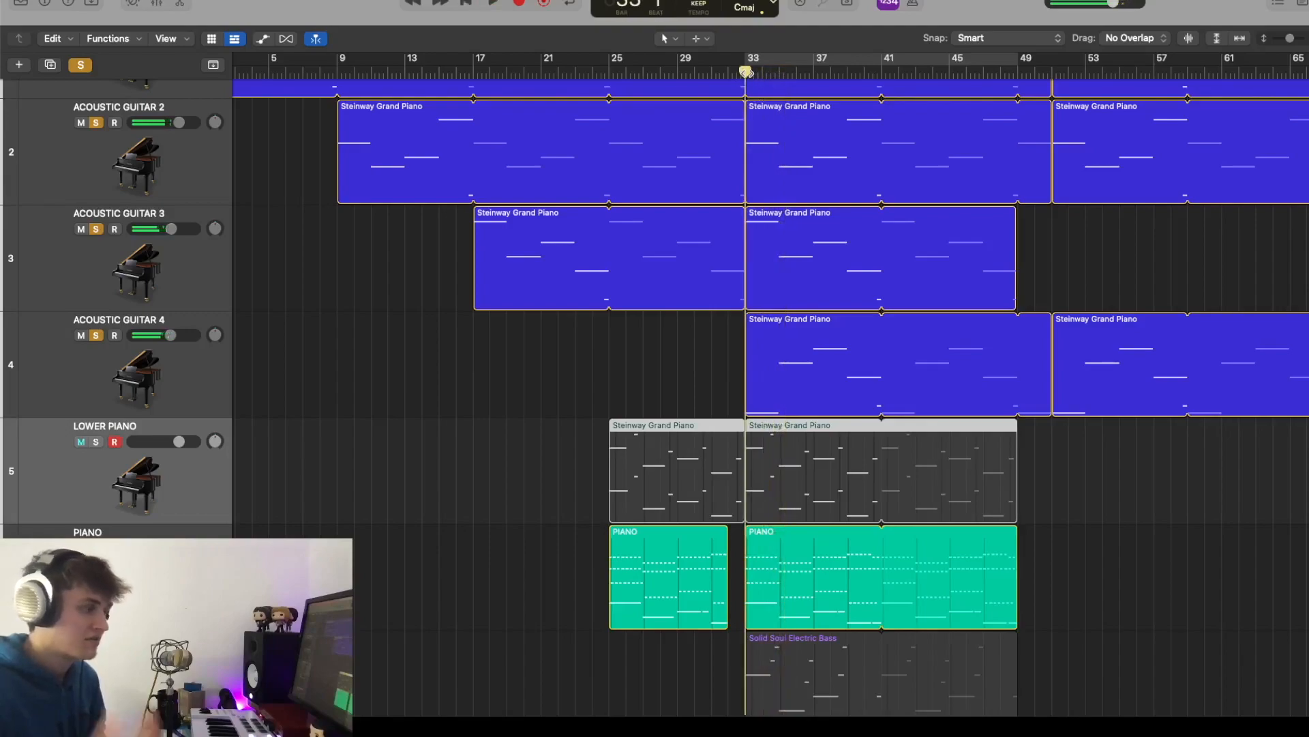
{"action": "left_click", "coordinate": [82, 443]}
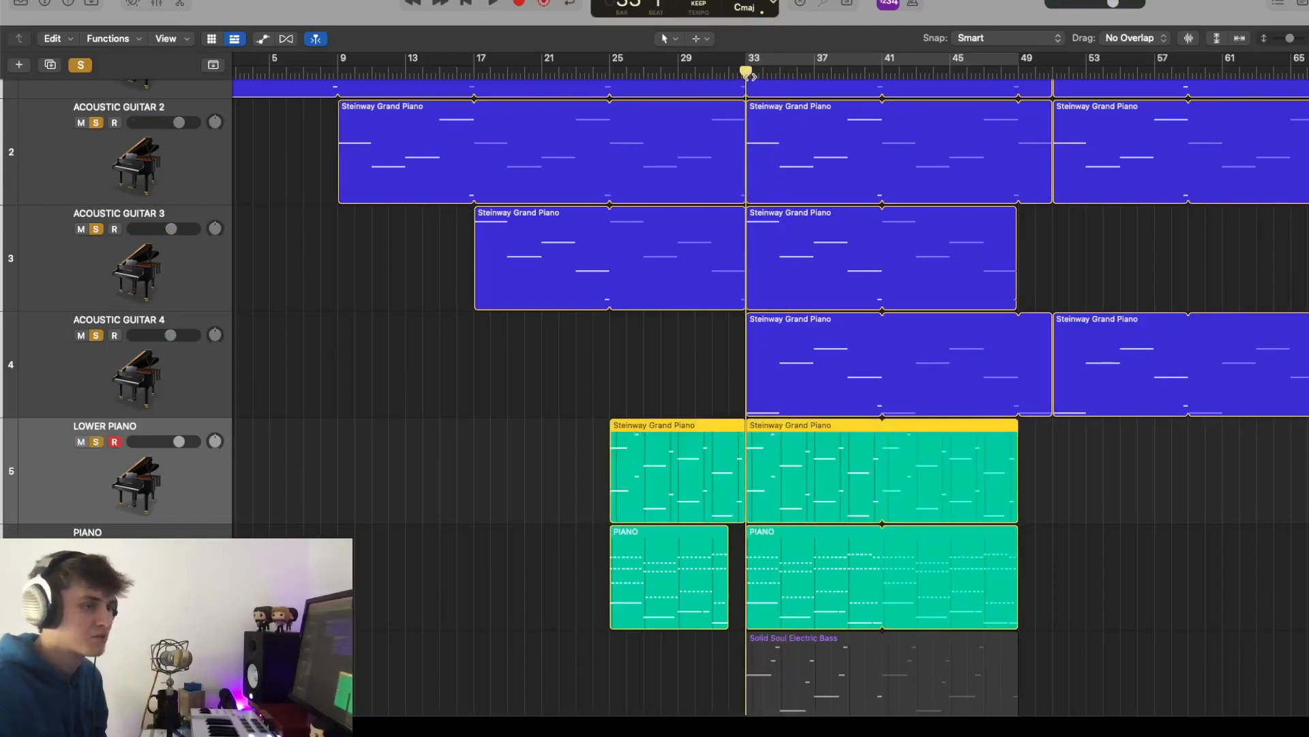
{"action": "key", "text": "space"}
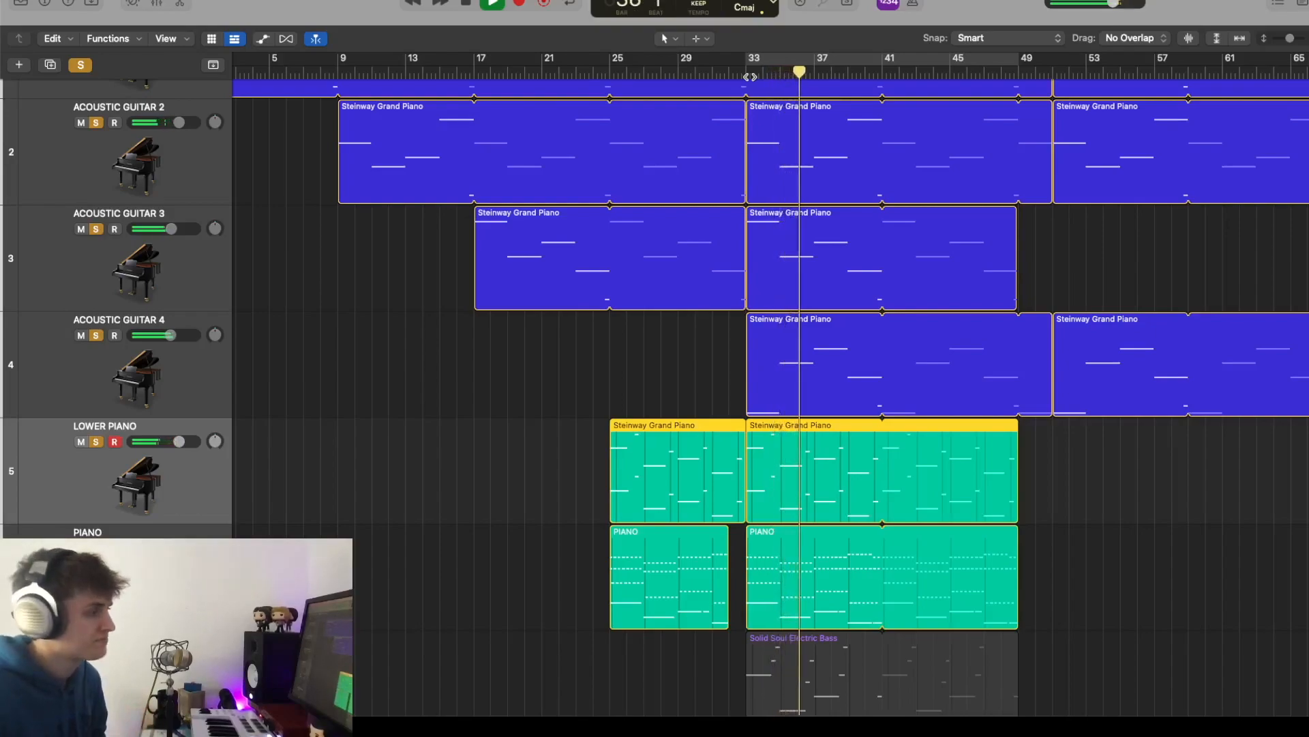
{"action": "key", "text": "space"}
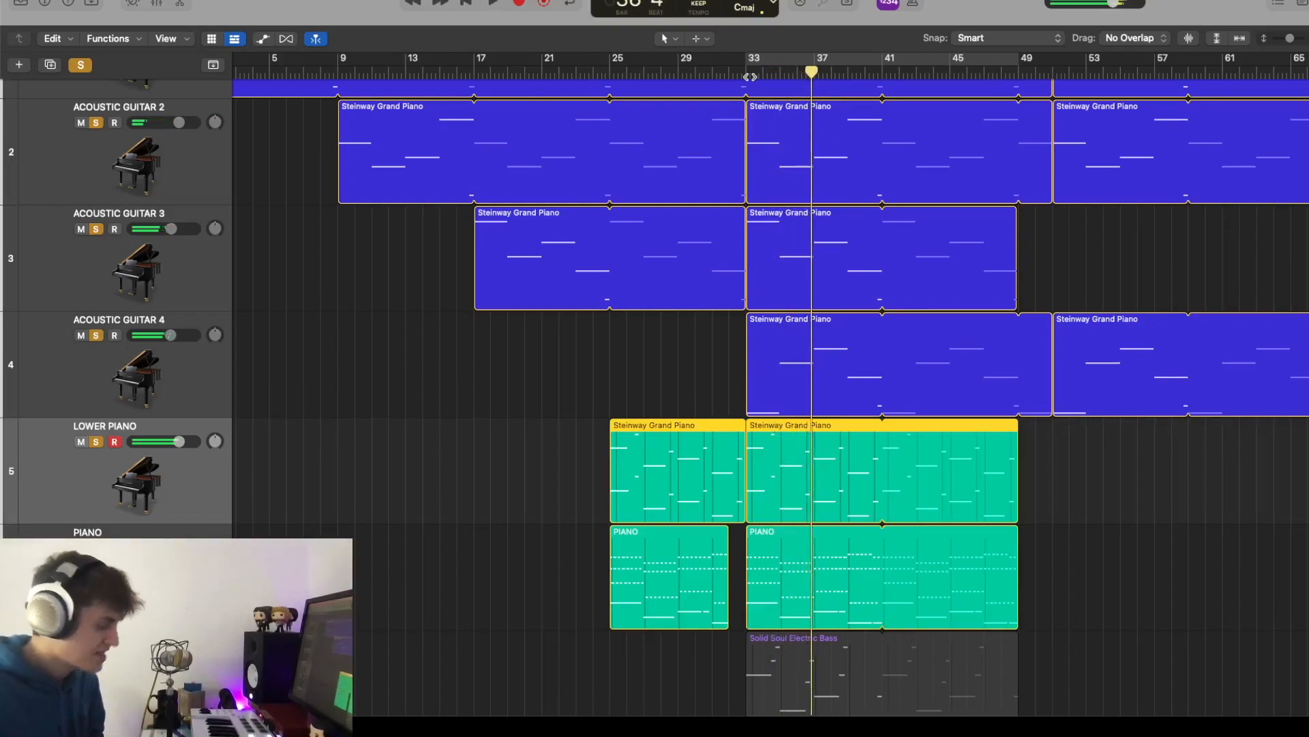
Zoom out and look over the full arrangement, from the guitar and piano tracks down to the bass, drums and organ
{"action": "key", "text": "super+Up"}
{"action": "key", "text": "super+Up"}
{"action": "key", "text": "super+Up"}
{"action": "key", "text": "super+Up"}
{"action": "key", "text": "super+Left"}
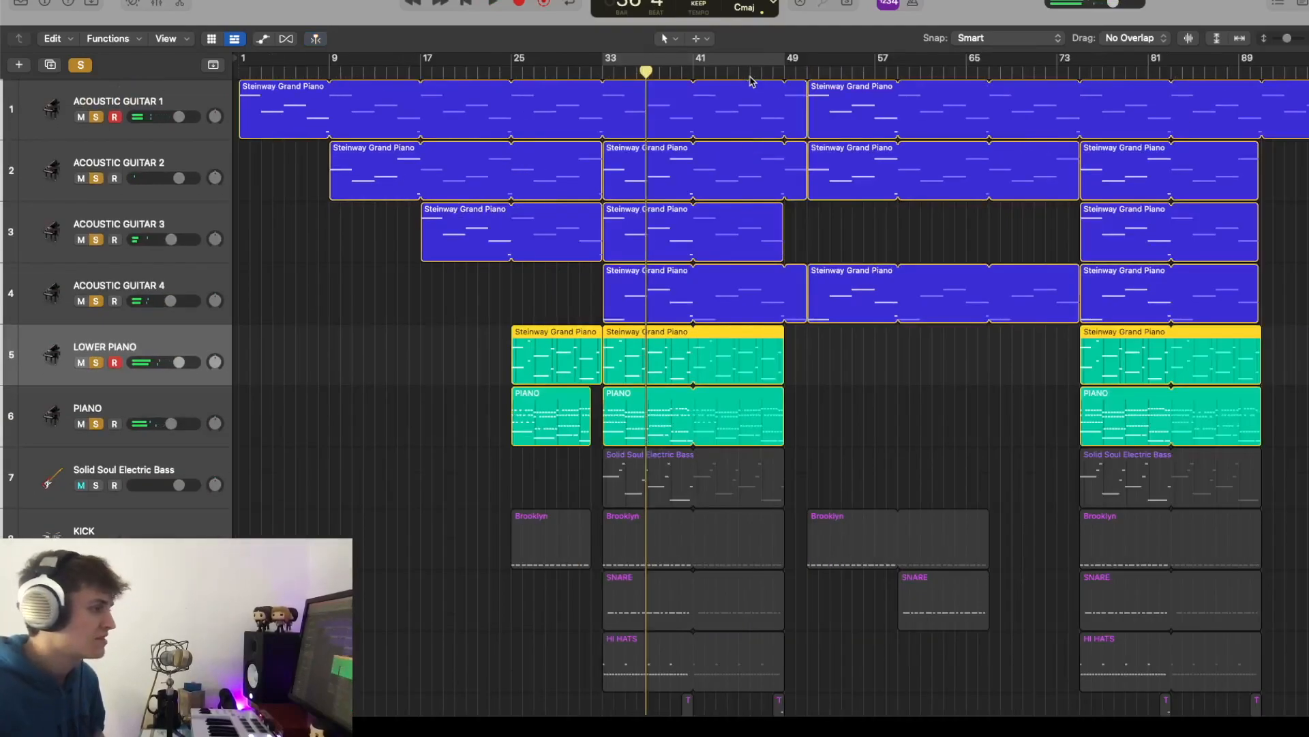
{"action": "scroll", "coordinate": [631, 157], "scroll_direction": "down", "scroll_amount": 5}
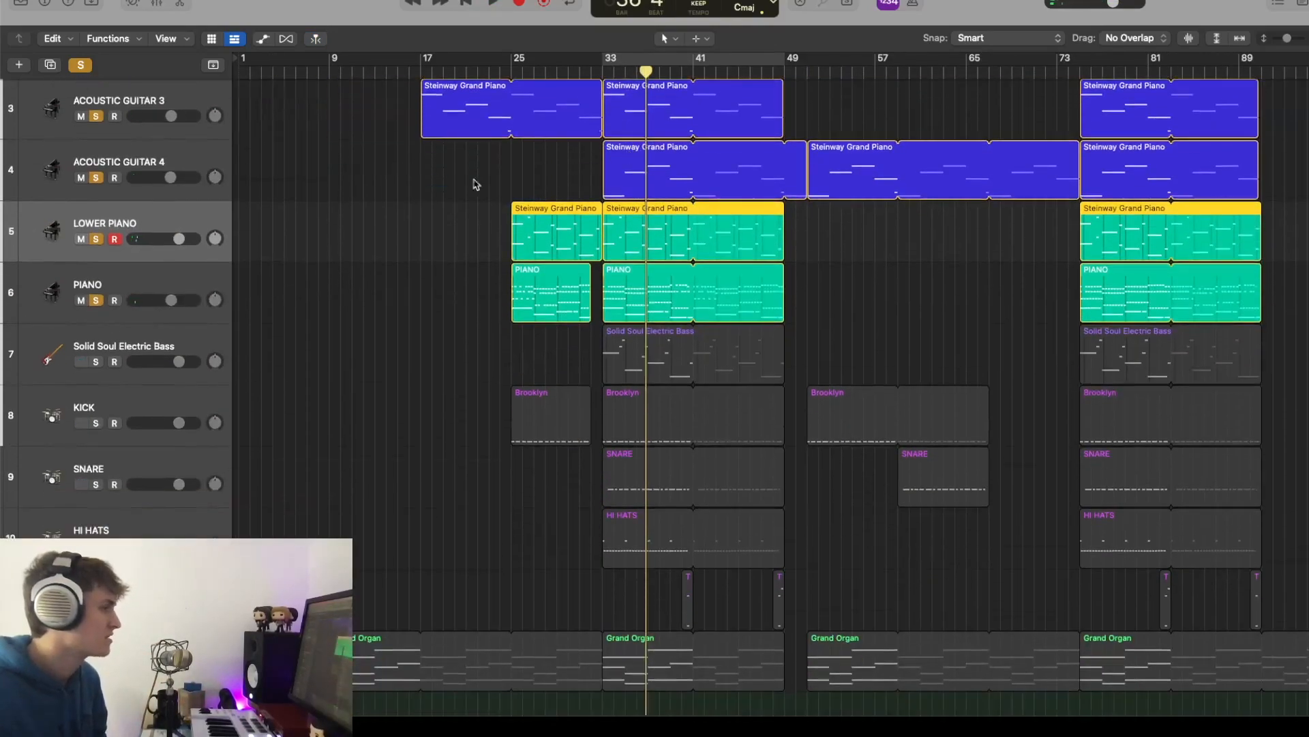
{"action": "scroll", "coordinate": [502, 185], "scroll_direction": "up", "scroll_amount": 3}
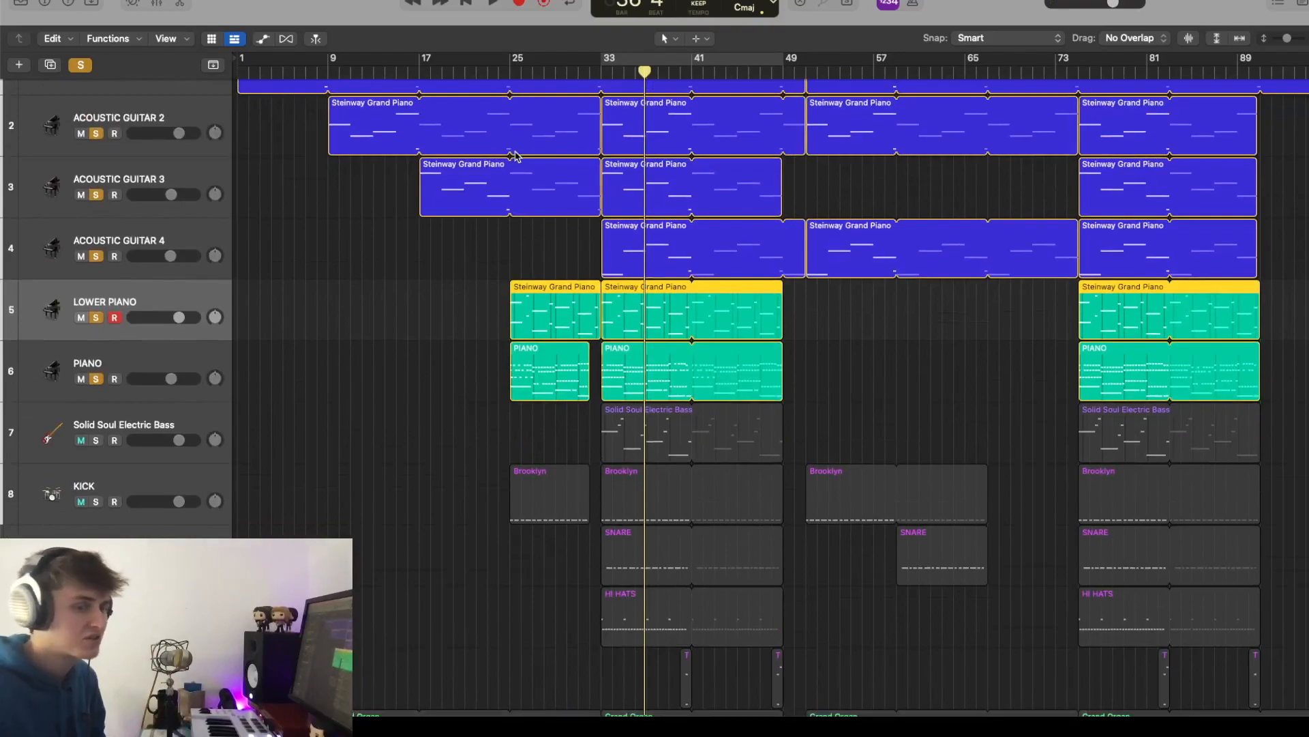
{"action": "scroll", "coordinate": [647, 269], "scroll_direction": "down", "scroll_amount": 4}
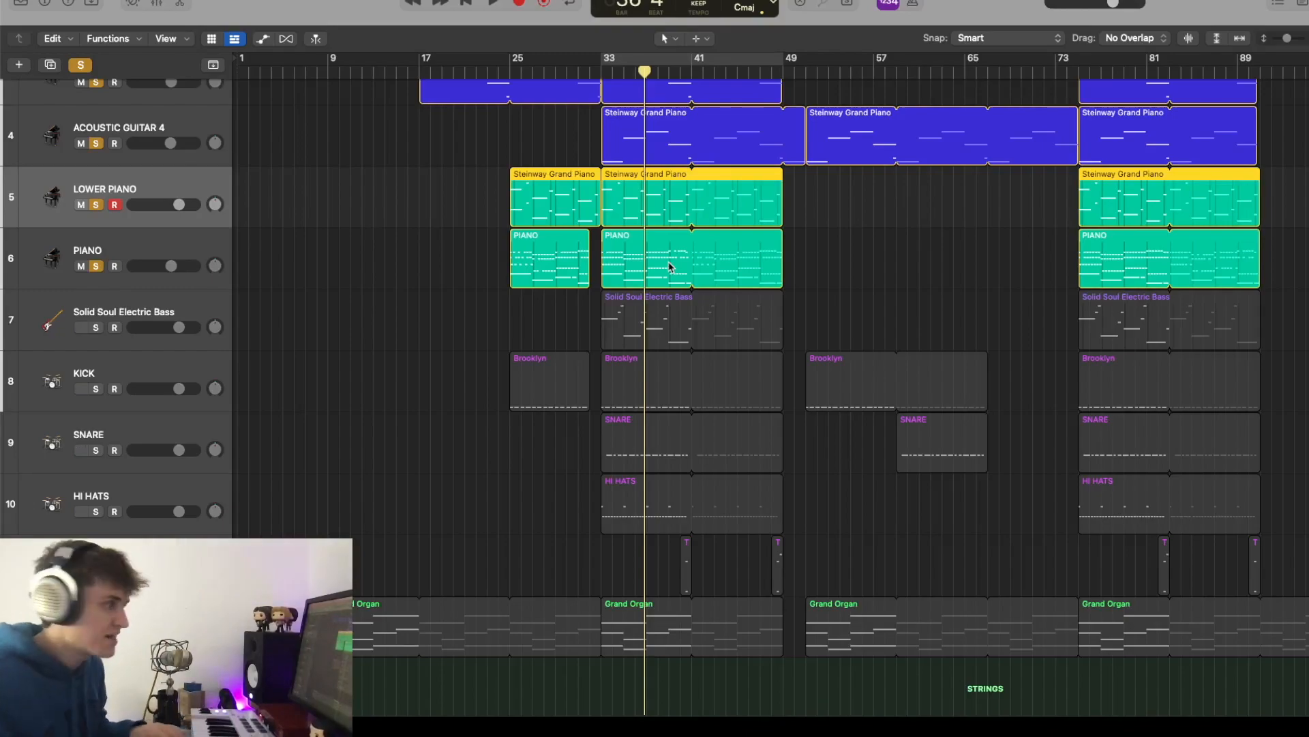
Clear the current solos, solo the Solid Soul Electric Bass track, and show its sound in the Library
{"action": "scroll", "coordinate": [464, 244], "scroll_direction": "down", "scroll_amount": 2}
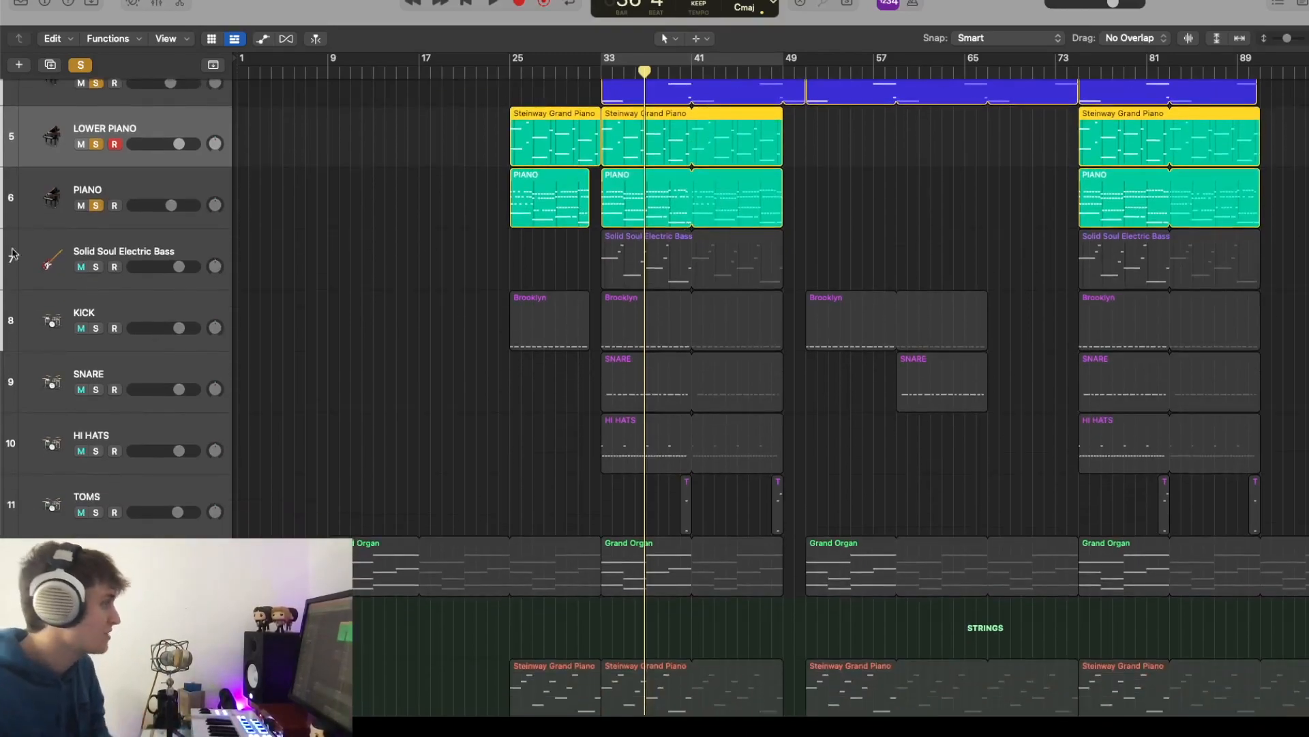
{"action": "left_click", "coordinate": [80, 65]}
{"action": "left_click", "coordinate": [96, 268]}
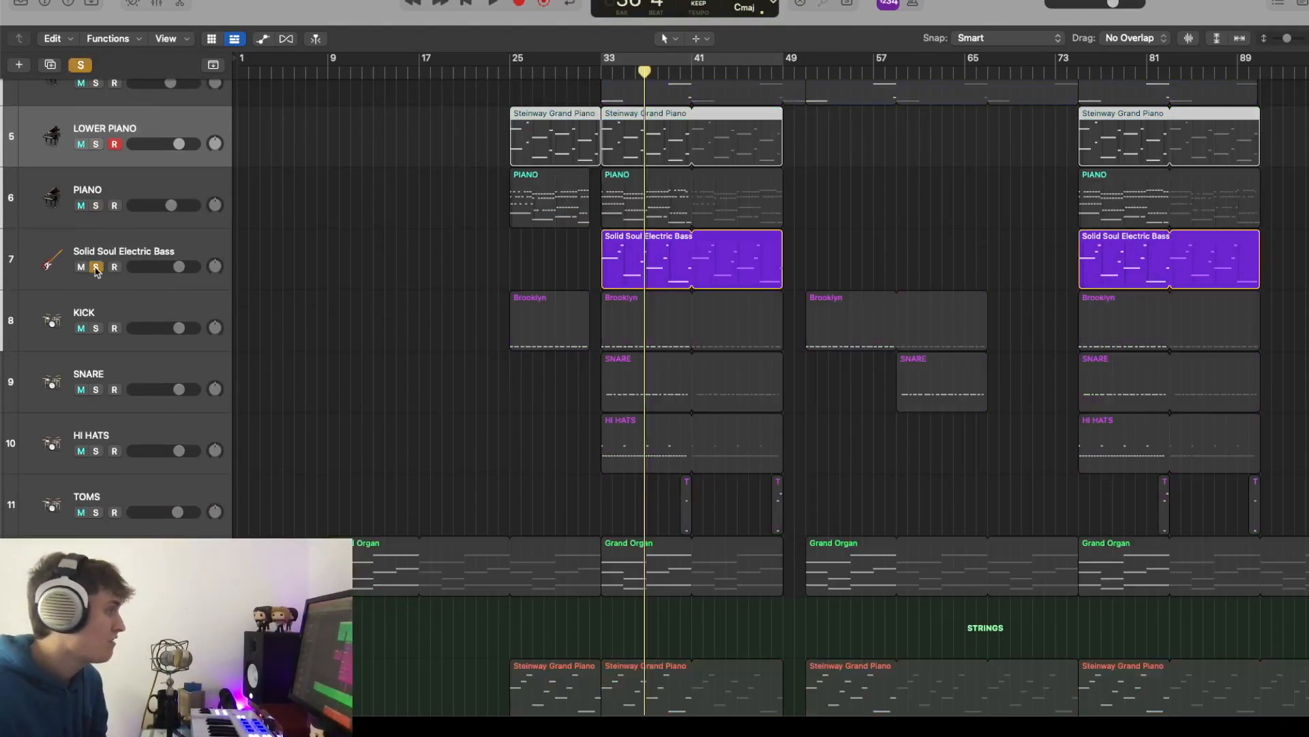
{"action": "left_click", "coordinate": [92, 255]}
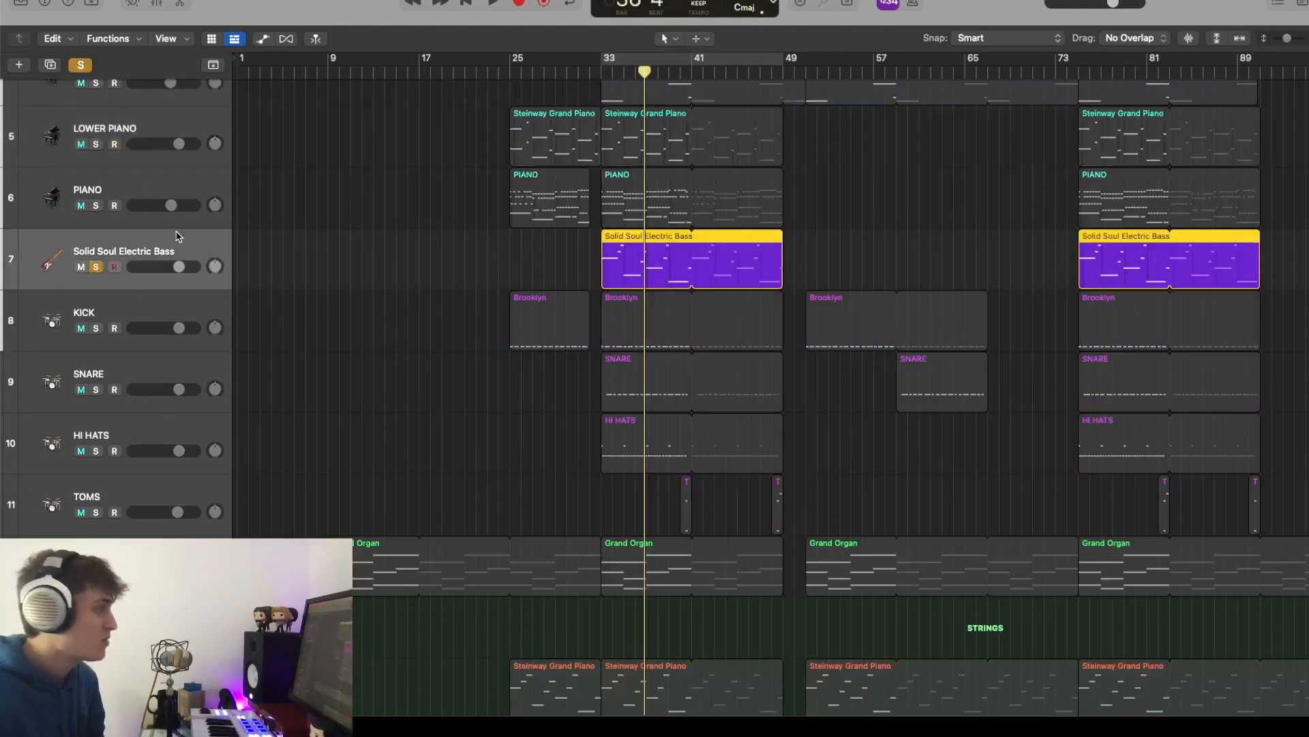
{"action": "left_click", "coordinate": [19, 6]}
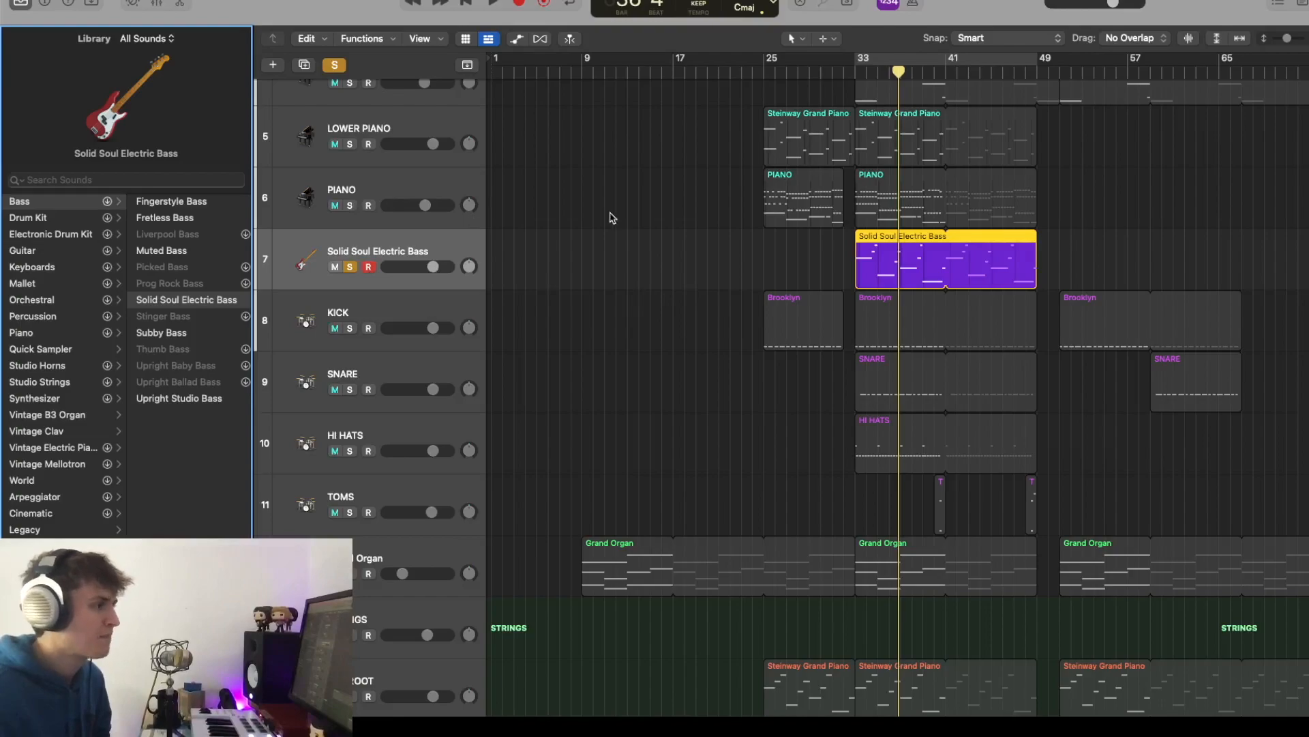
Play the soloed Solid Soul Electric Bass from bar 33 with its region enlarged, and stop playback
{"action": "left_click", "coordinate": [853, 68]}
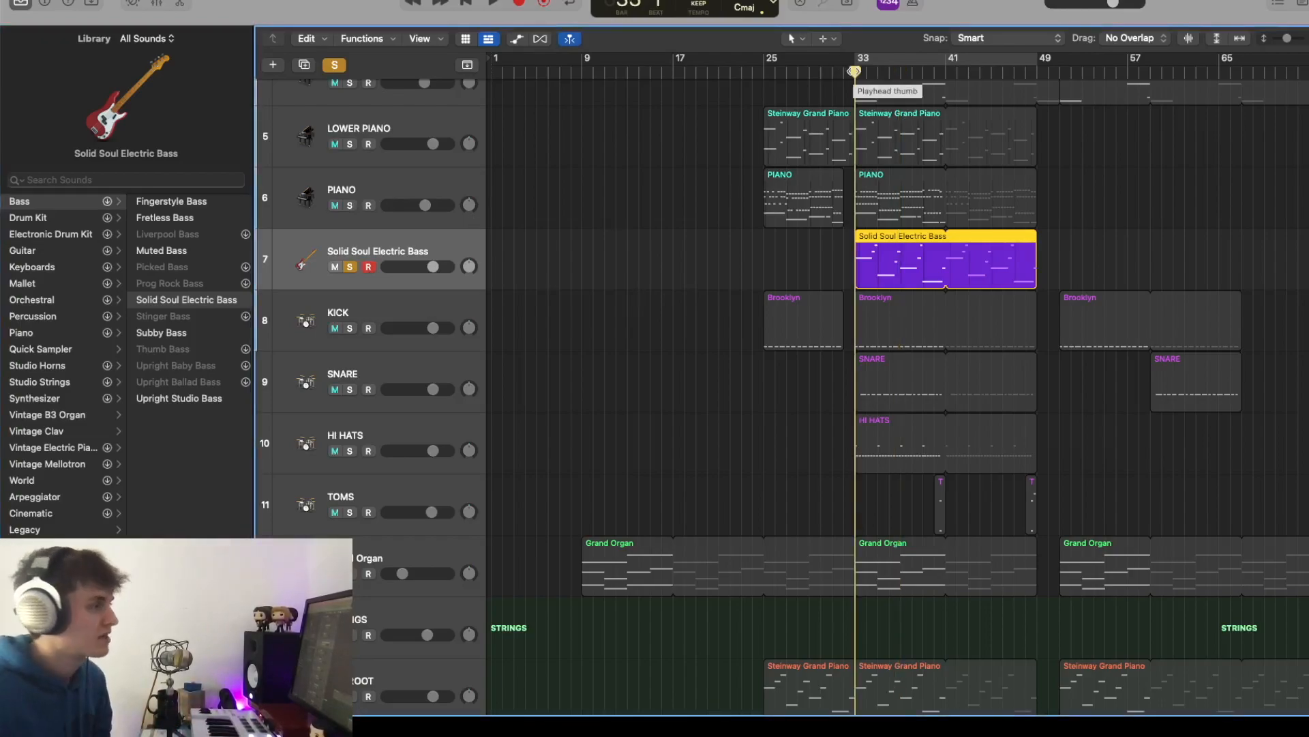
{"action": "key", "text": "super+Right"}
{"action": "key", "text": "super+Down"}
{"action": "key", "text": "super+Down"}
{"action": "key", "text": "super+Down"}
{"action": "key", "text": "super+Down"}
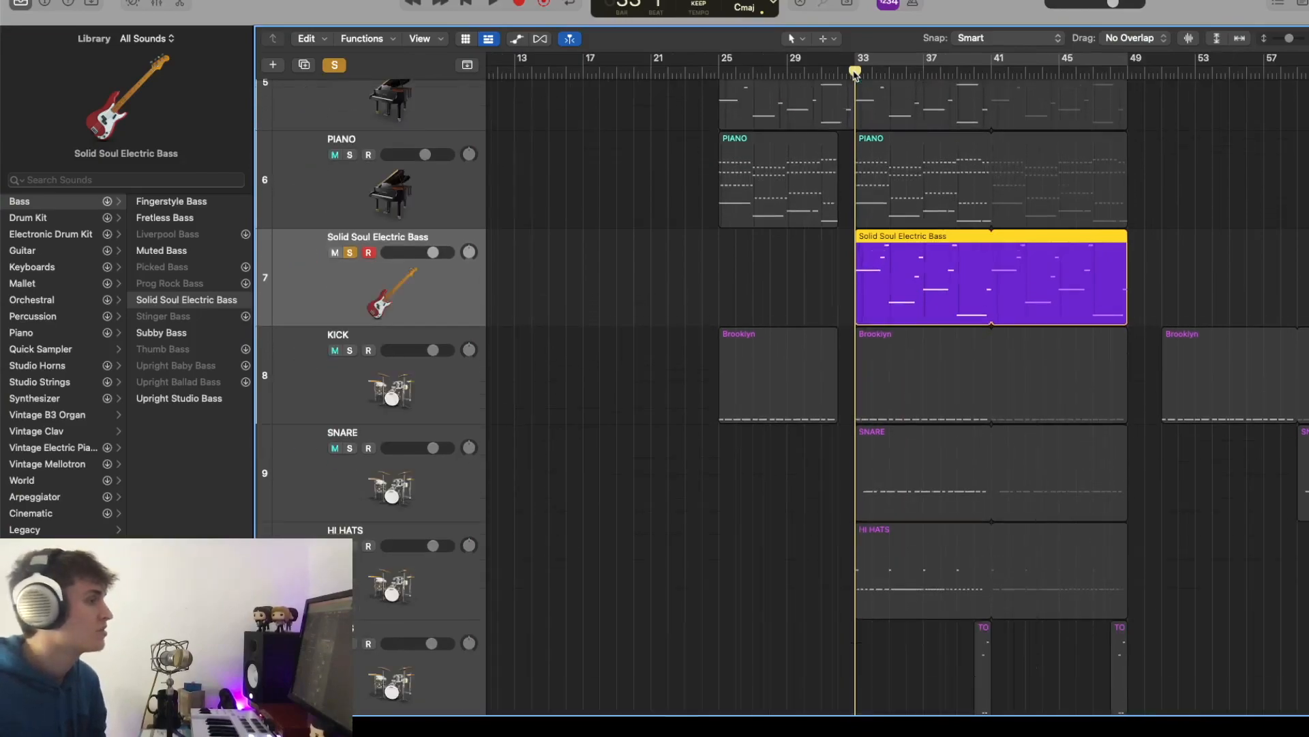
{"action": "key", "text": "super+Right"}
{"action": "key", "text": "space"}
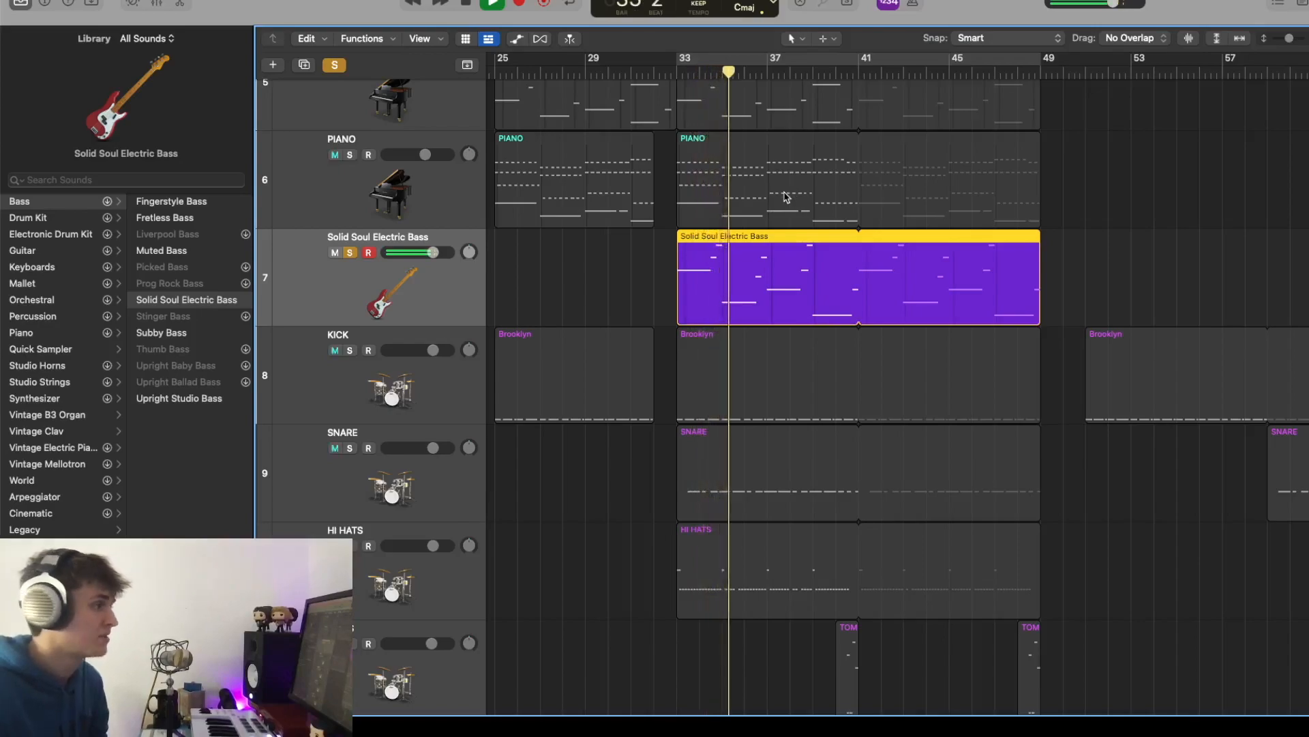
{"action": "key", "text": "space"}
Add Acoustic Guitars 1 to 4, the Lower Piano and the Piano to the soloed bass
{"action": "key", "text": "super+Up"}
{"action": "key", "text": "super+Up"}
{"action": "key", "text": "super+Up"}
{"action": "key", "text": "super+Up"}
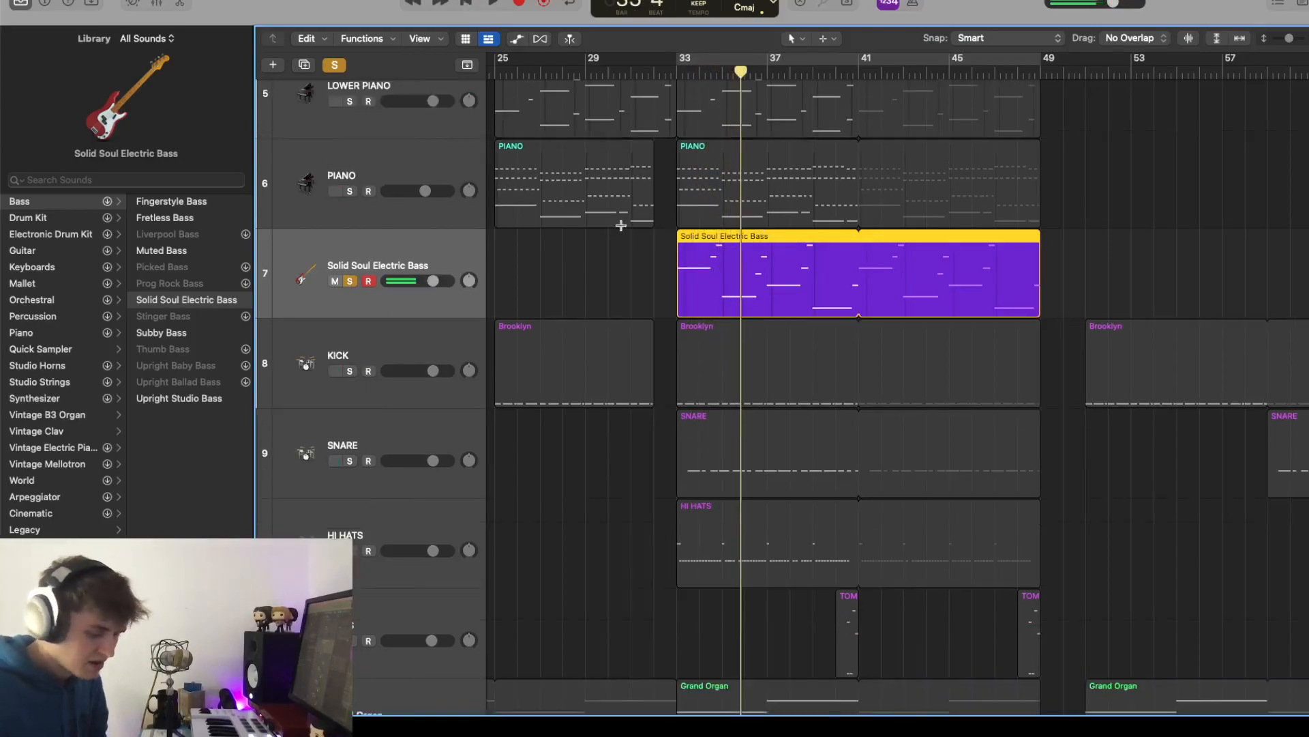
{"action": "key", "text": "super+Up"}
{"action": "key", "text": "super+Up"}
{"action": "key", "text": "super+Up"}
{"action": "key", "text": "super+Up"}
{"action": "key", "text": "super+Up"}
{"action": "key", "text": "super+Left"}
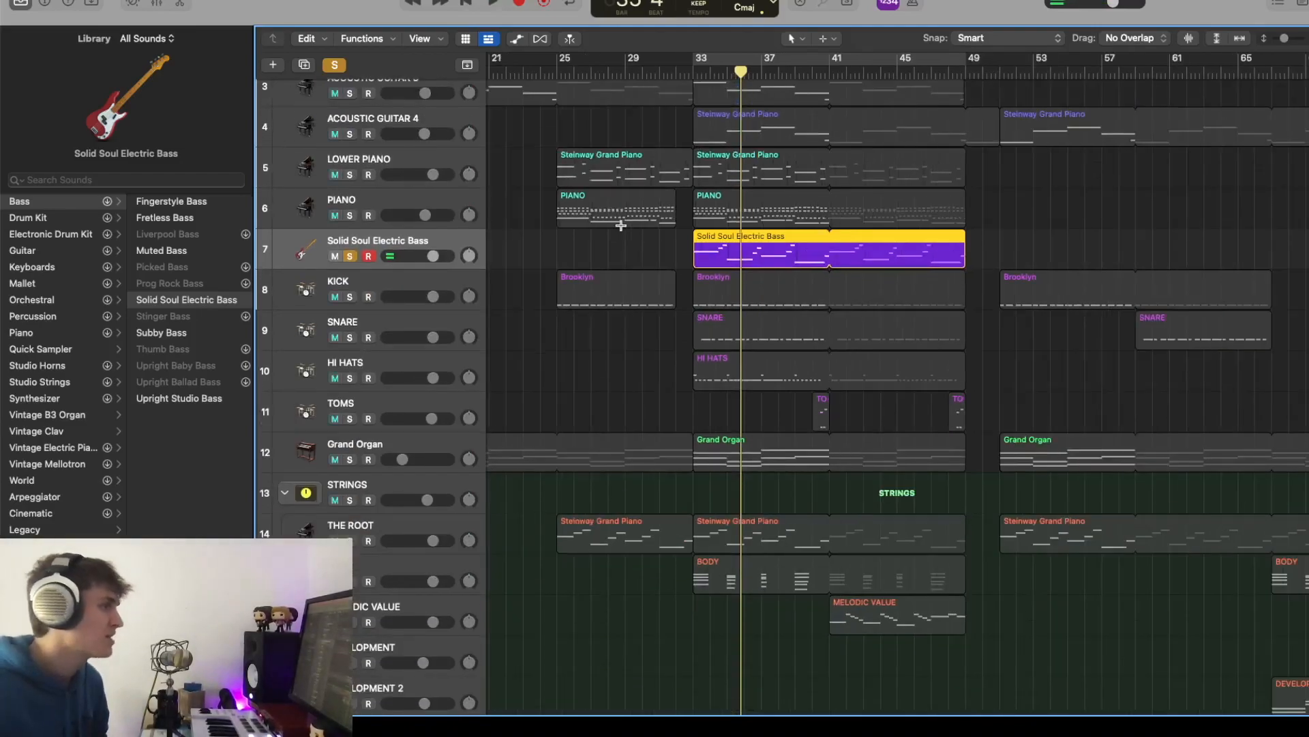
{"action": "scroll", "coordinate": [623, 230], "scroll_direction": "up", "scroll_amount": 3}
{"action": "left_click_drag", "start_coordinate": [349, 310], "coordinate": [352, 146]}
{"action": "left_click", "coordinate": [350, 106]}
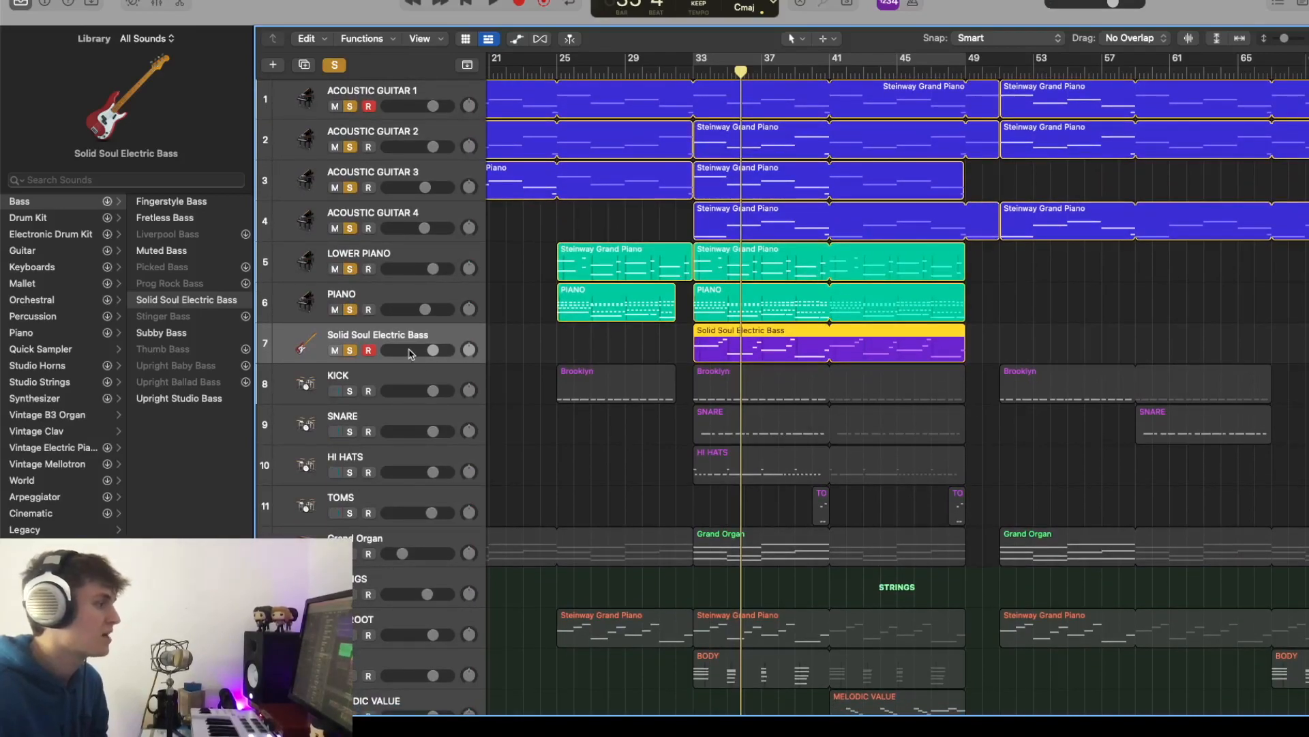
Play the soloed guitars, pianos and bass together from bar 33, and stop playback
{"action": "left_click", "coordinate": [693, 69]}
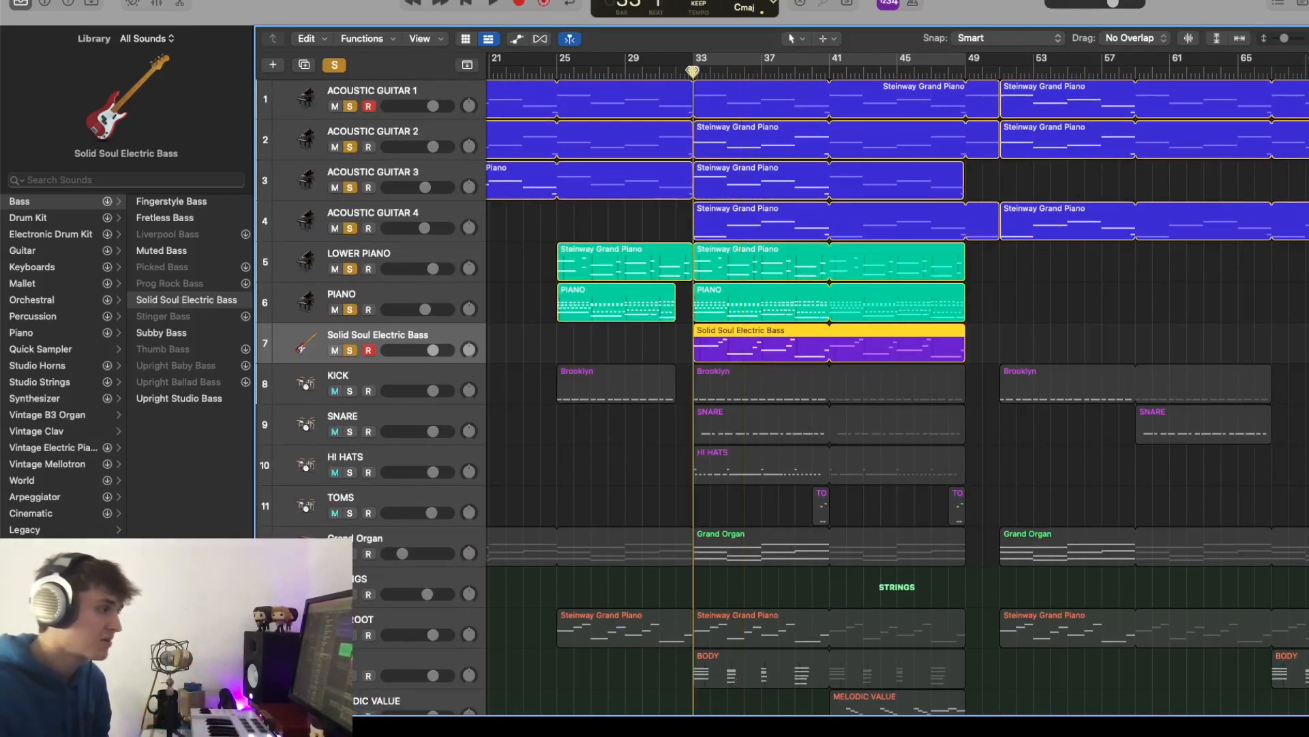
{"action": "key", "text": "space"}
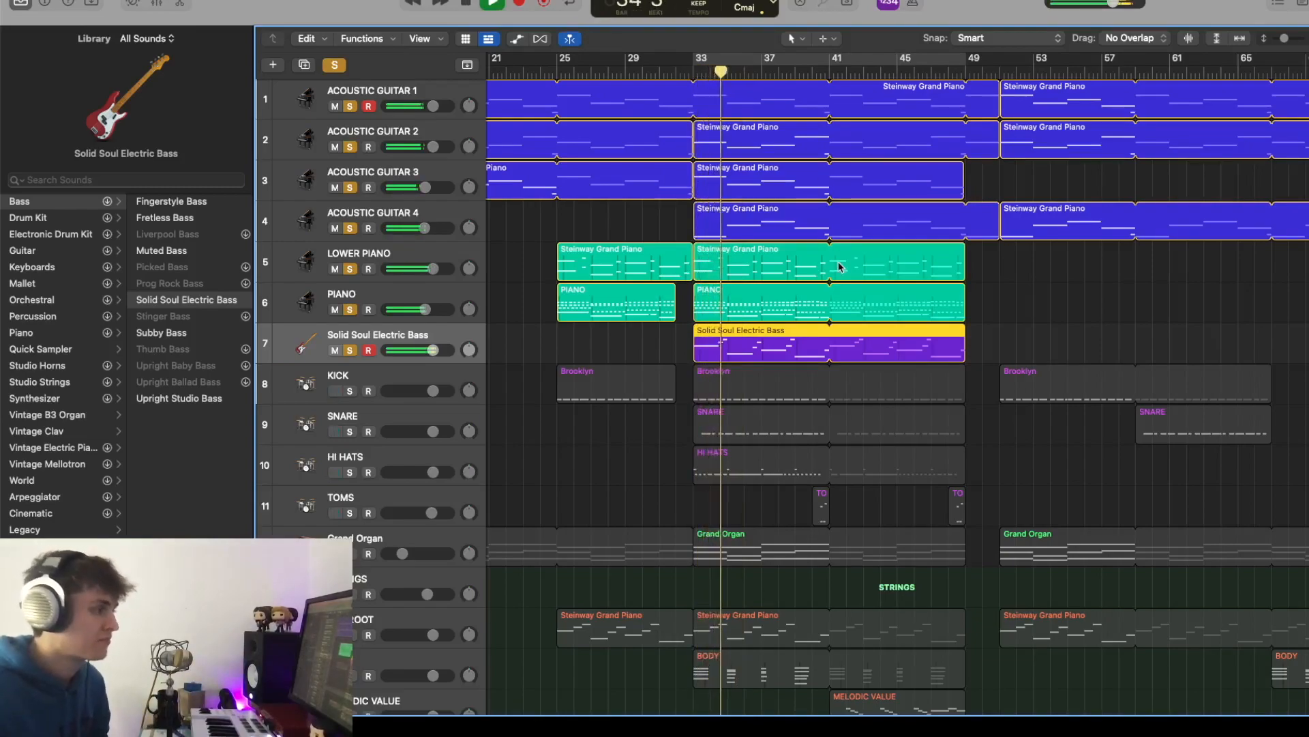
{"action": "key", "text": "space"}
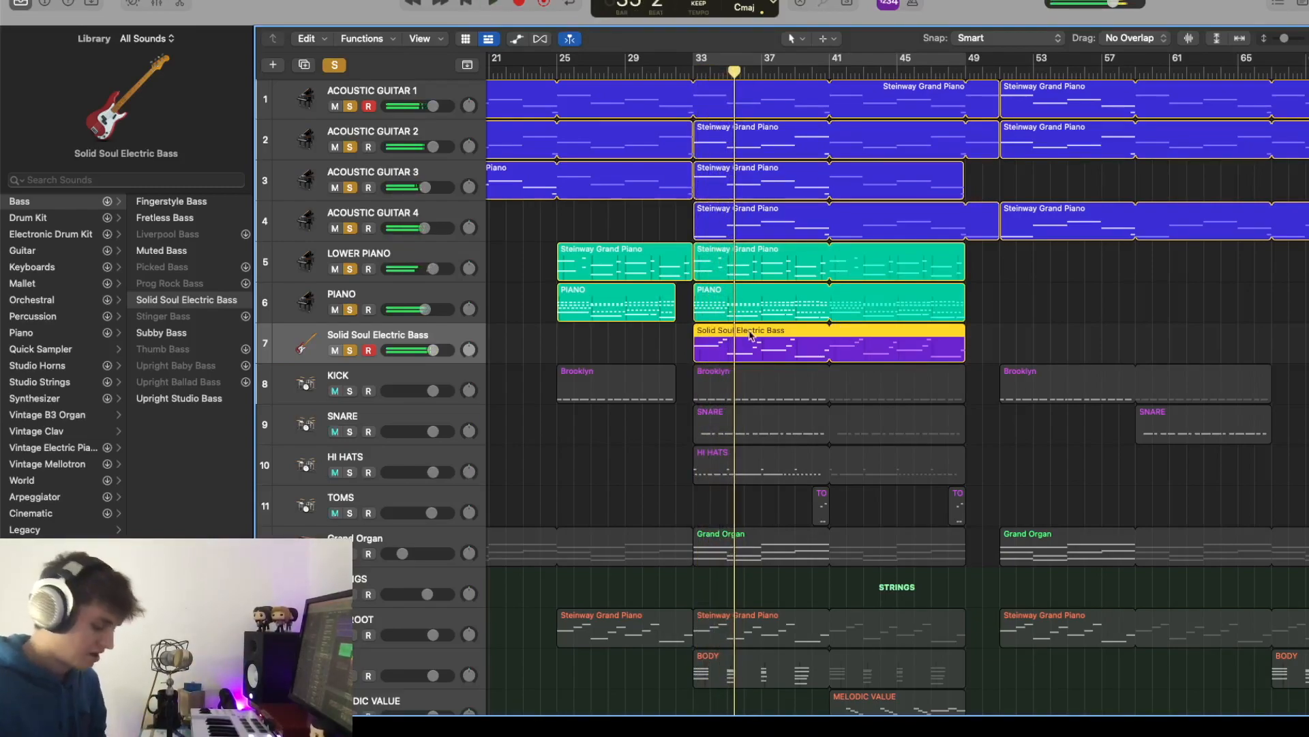
Examine the bass notes from bar 33 up close against the piano regions and the kick, snare and hi-hat patterns
{"action": "key", "text": "super+Right"}
{"action": "key", "text": "super+Right"}
{"action": "key", "text": "super+Right"}
{"action": "key", "text": "super+Down"}
{"action": "key", "text": "super+Down"}
{"action": "key", "text": "super+Down"}
{"action": "key", "text": "super+Down"}
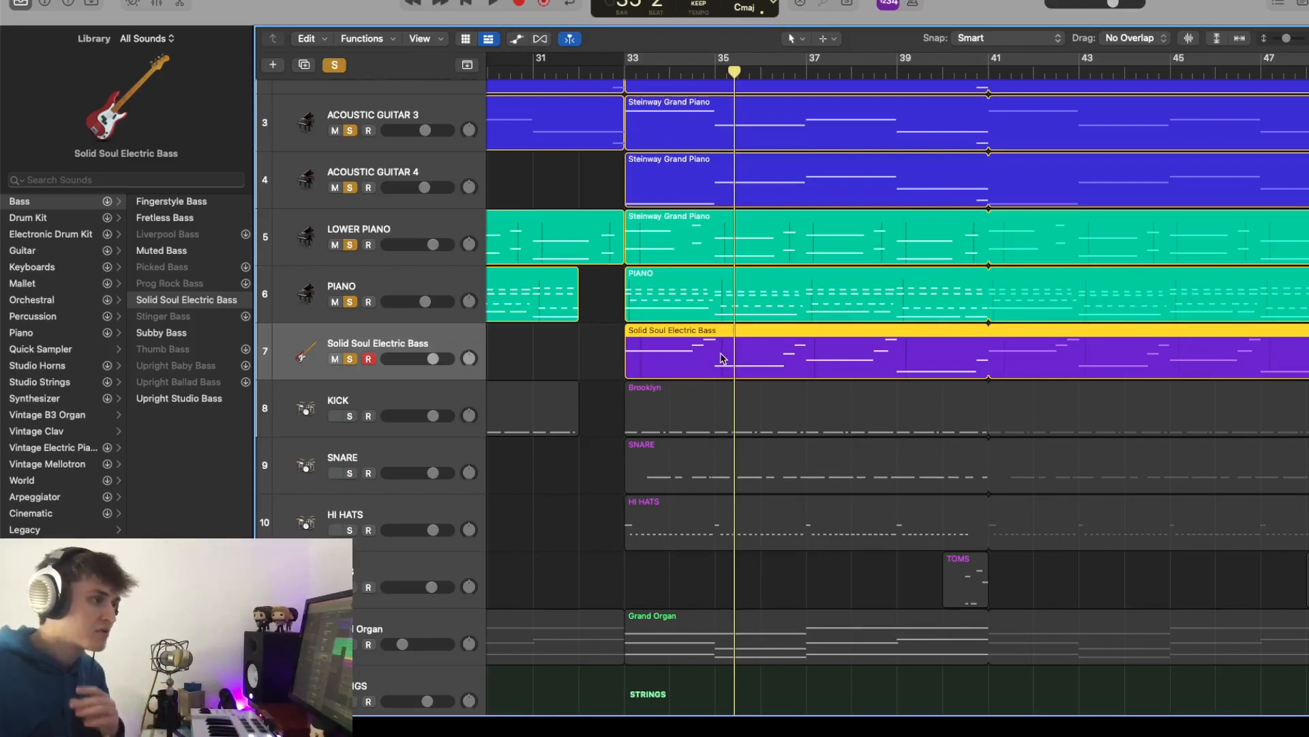
{"action": "scroll", "coordinate": [708, 350], "scroll_direction": "down", "scroll_amount": 2}
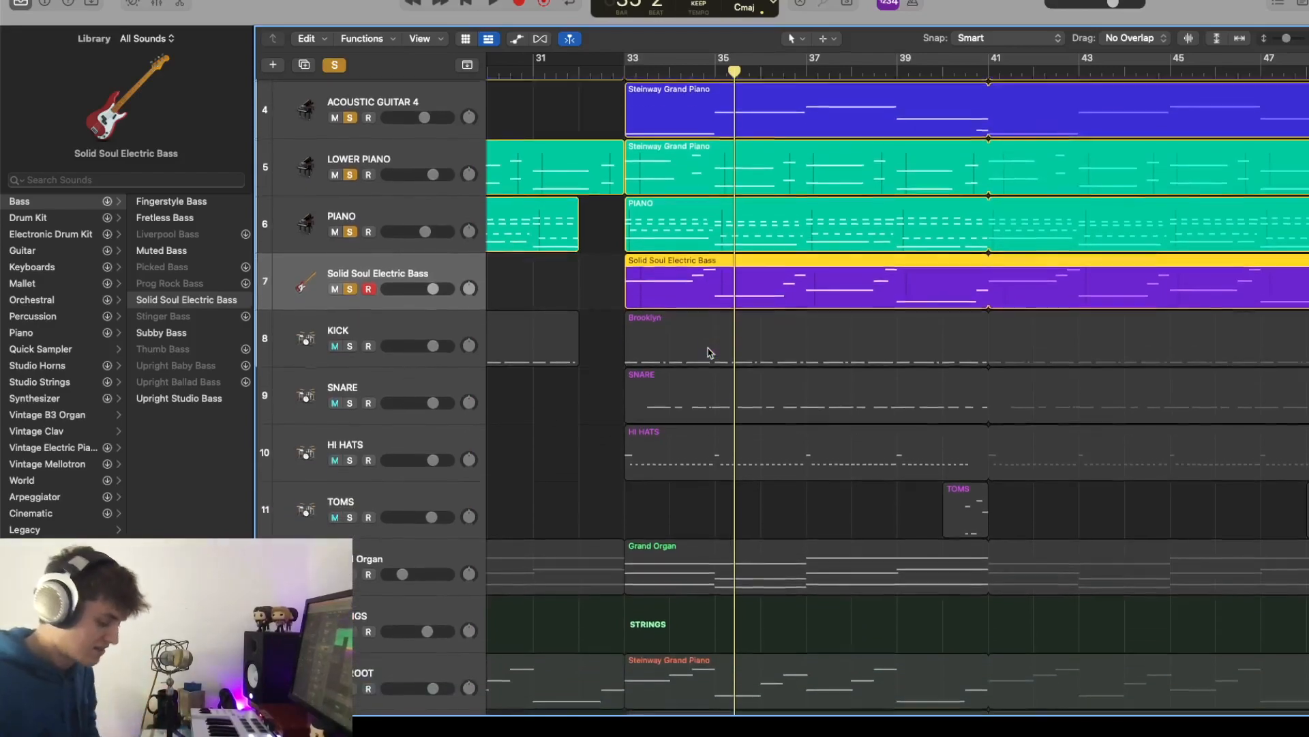
{"action": "key", "text": "super+Right"}
{"action": "key", "text": "super+Right"}
{"action": "key", "text": "super+Down"}
{"action": "key", "text": "super+Down"}
{"action": "key", "text": "super+Down"}
{"action": "key", "text": "super+Left"}
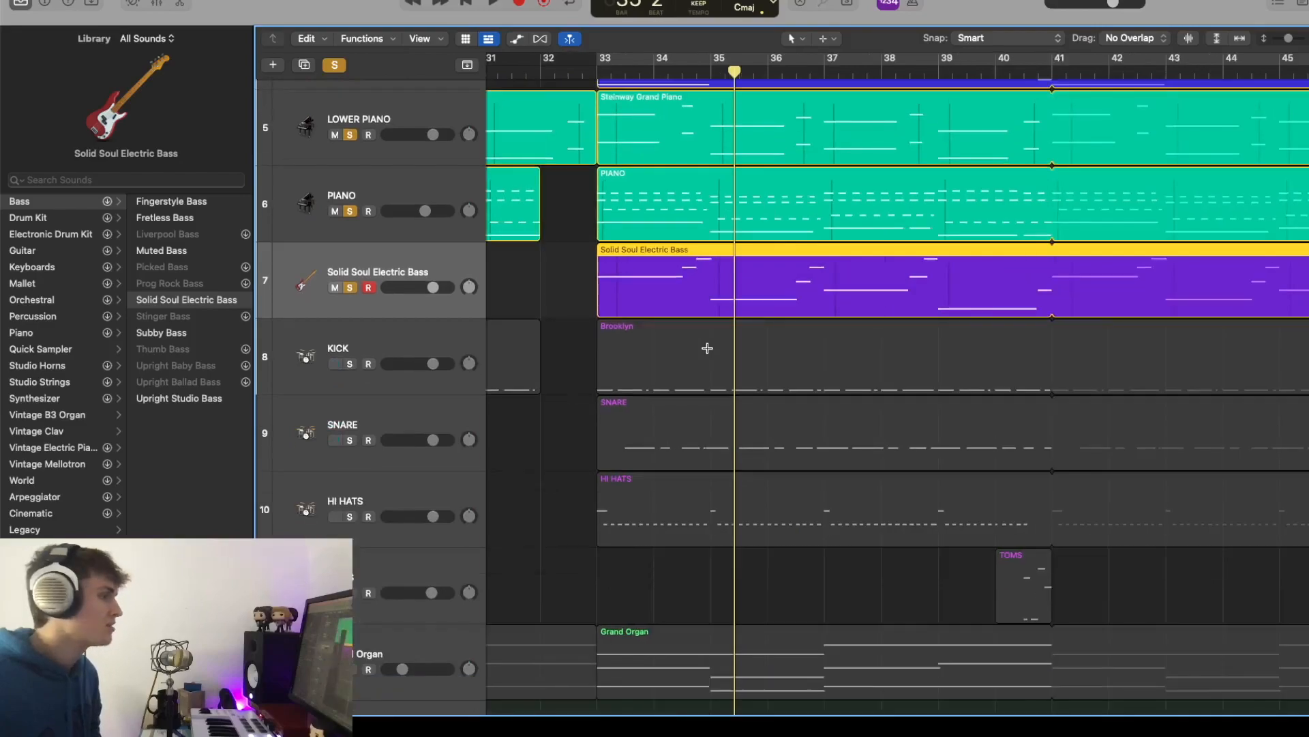
{"action": "key", "text": "super+Up"}
{"action": "key", "text": "super+Up"}
{"action": "scroll", "coordinate": [786, 332], "scroll_direction": "down", "scroll_amount": 1}
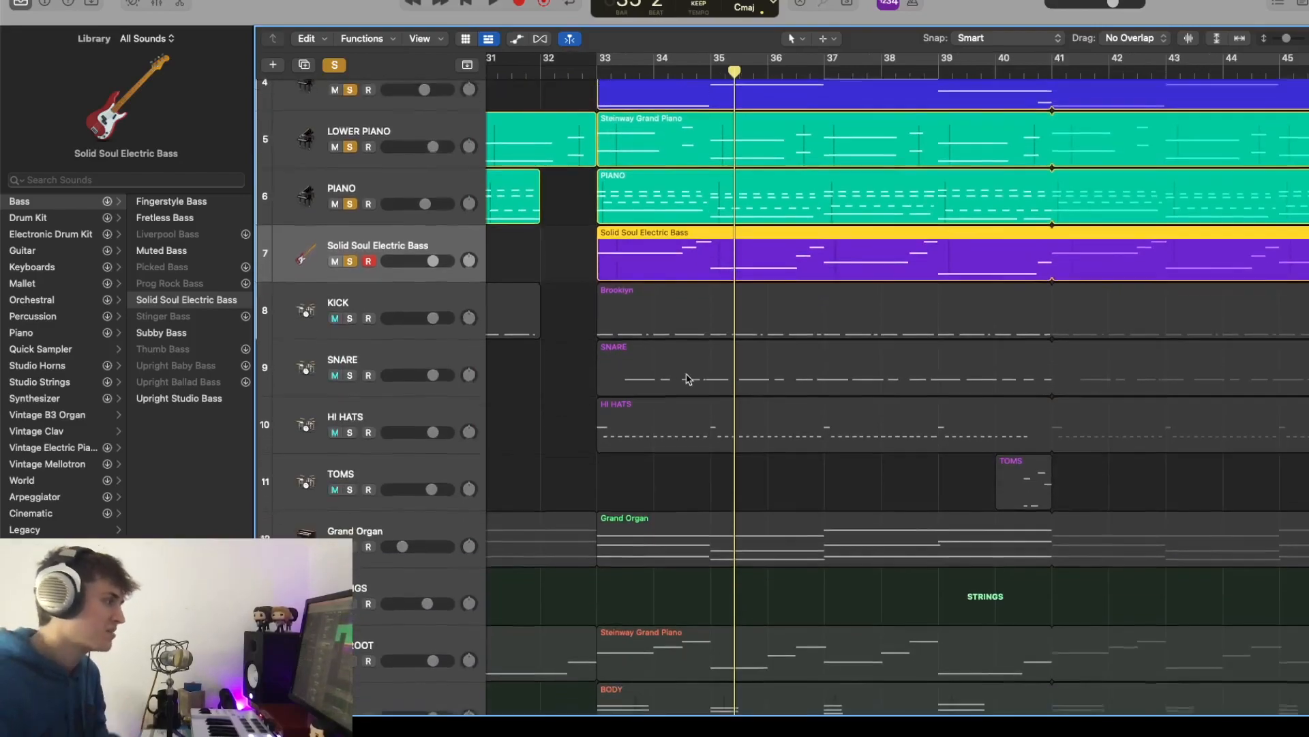
Clear the current solos, select the Kick track, and solo the Kick, Snare, Hi Hats and Toms
{"action": "left_click", "coordinate": [335, 65]}
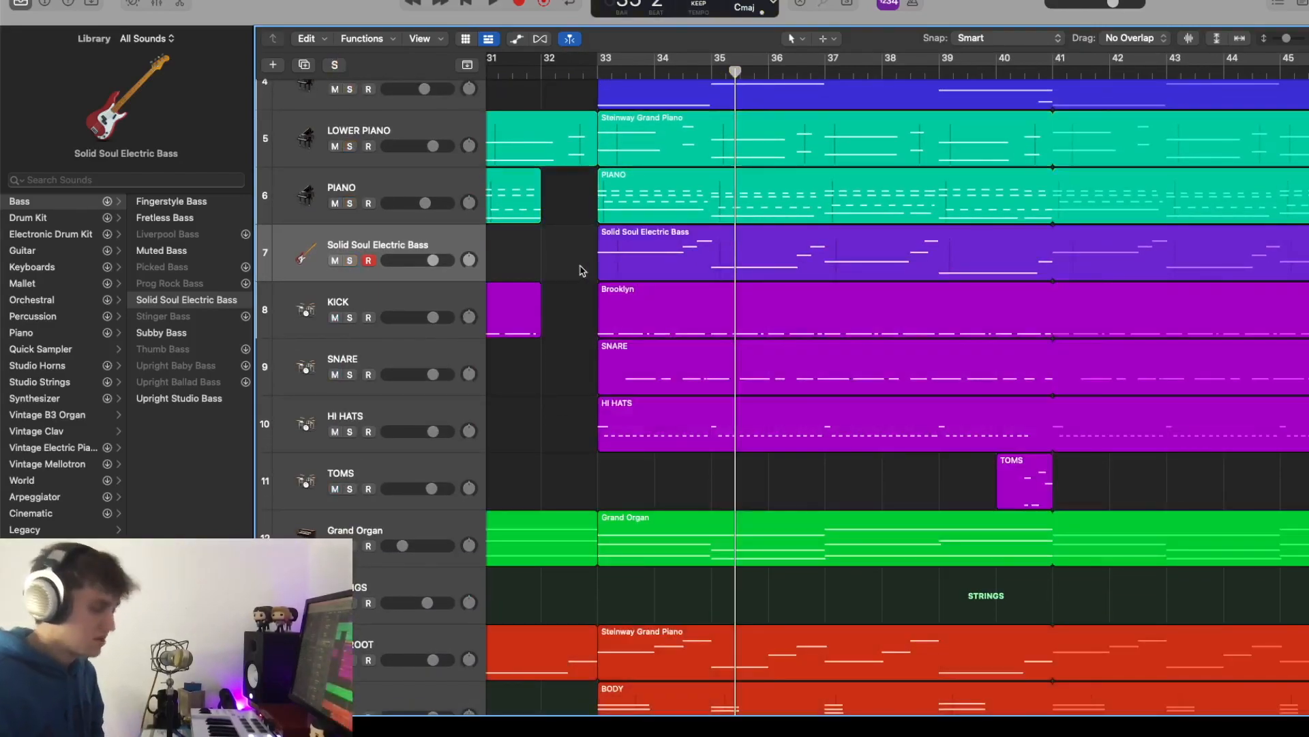
{"action": "key", "text": "super+Left"}
{"action": "key", "text": "super+Left"}
{"action": "key", "text": "super+Left"}
{"action": "key", "text": "super+Up"}
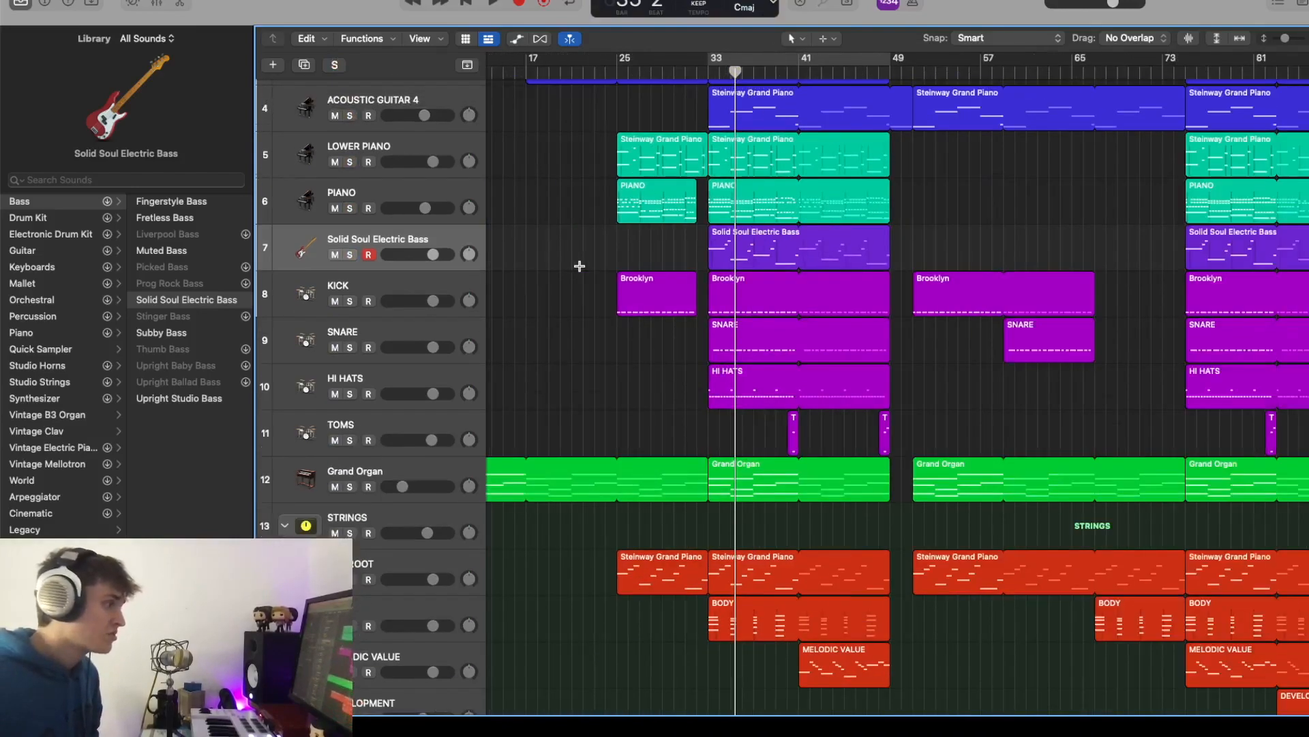
{"action": "left_click", "coordinate": [369, 279]}
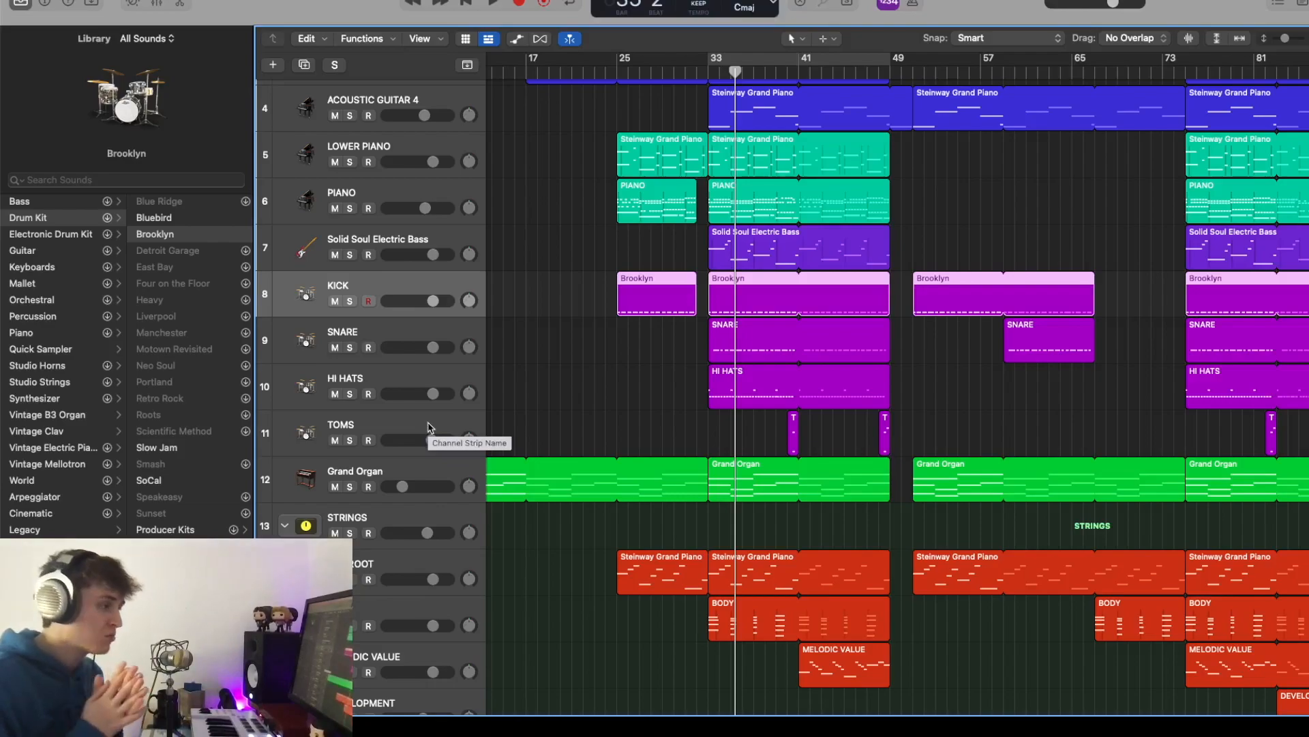
{"action": "left_click_drag", "start_coordinate": [350, 301], "coordinate": [350, 440]}
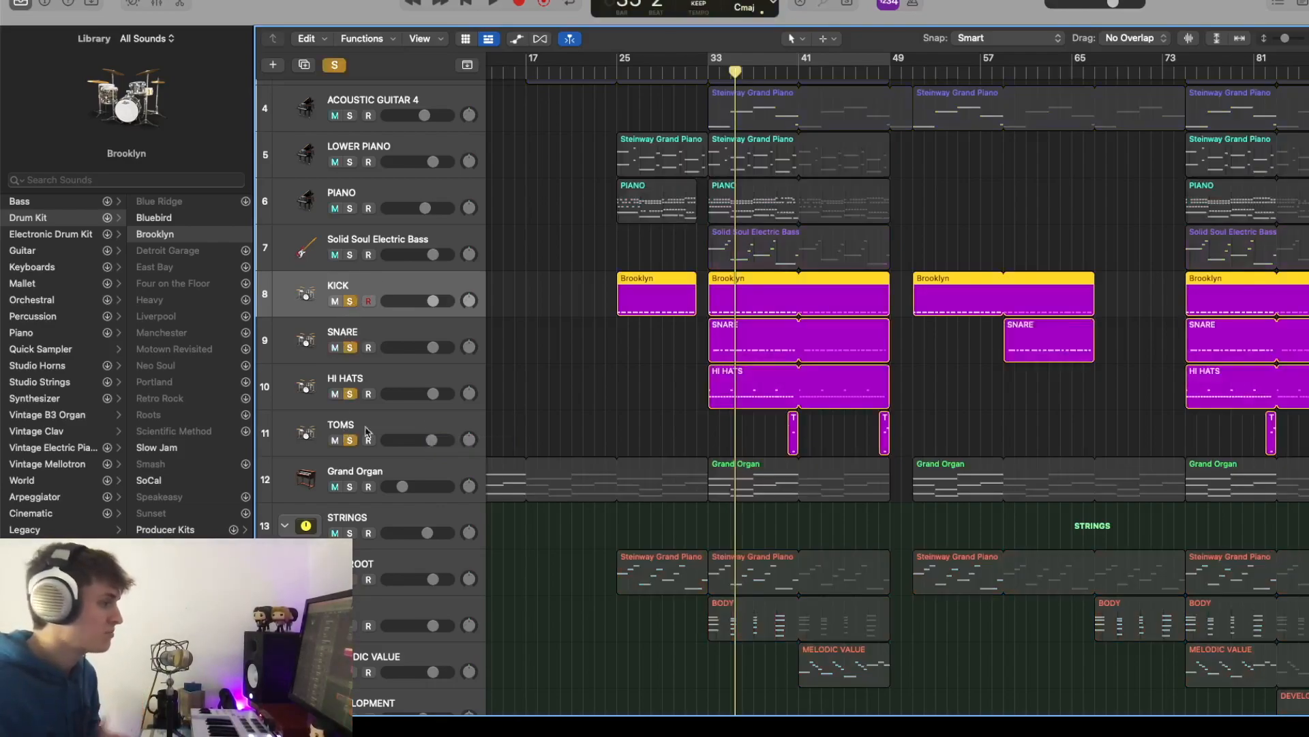
Play the four soloed drum tracks together from bar 33, and stop playback
{"action": "left_click", "coordinate": [702, 72]}
{"action": "key", "text": "space"}
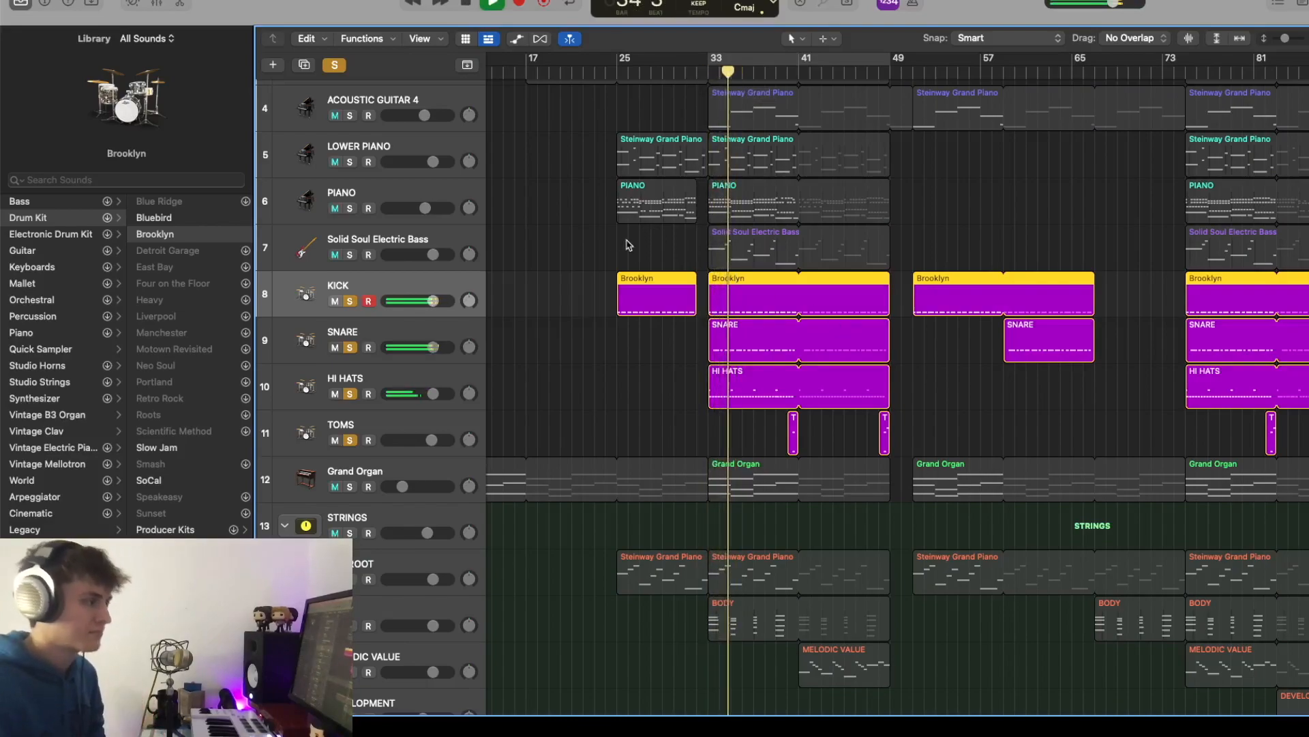
{"action": "key", "text": "space"}
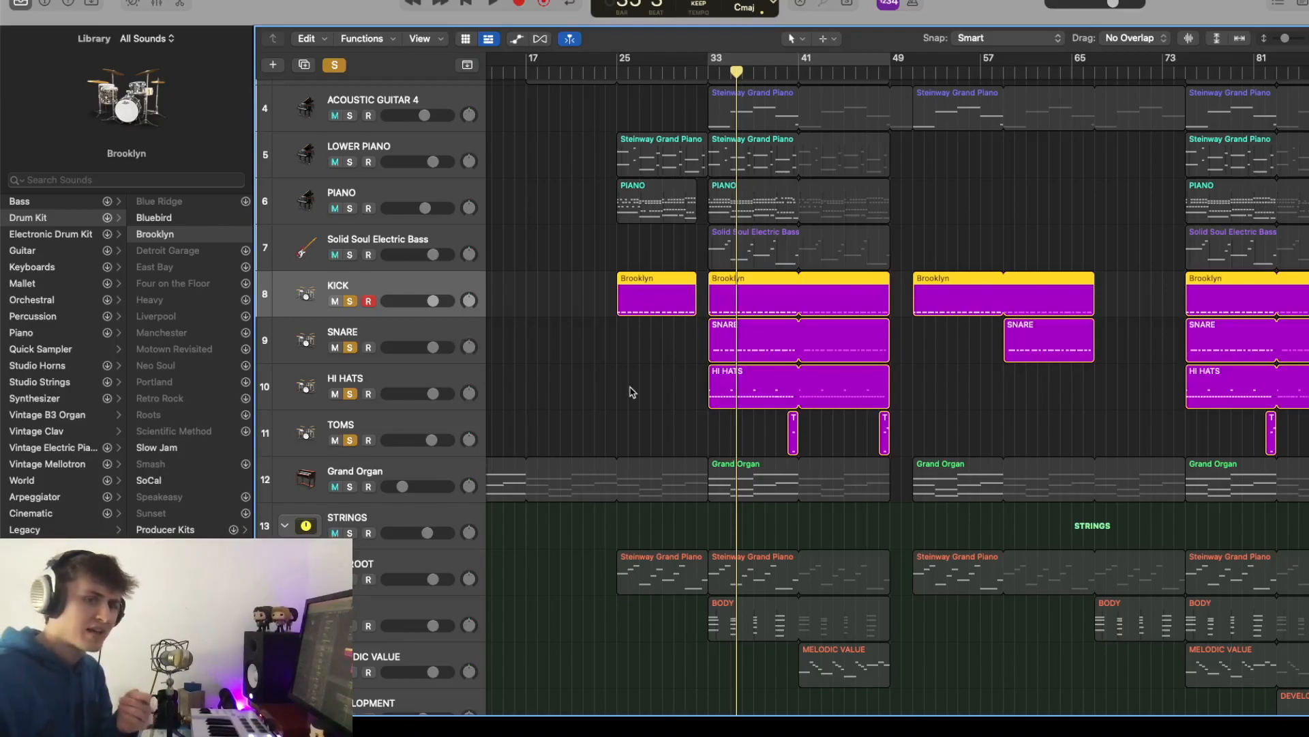
Return the playhead to bar 33 and rename the HI HATS track as "HI HATS / crashes"
{"action": "left_click", "coordinate": [710, 71]}
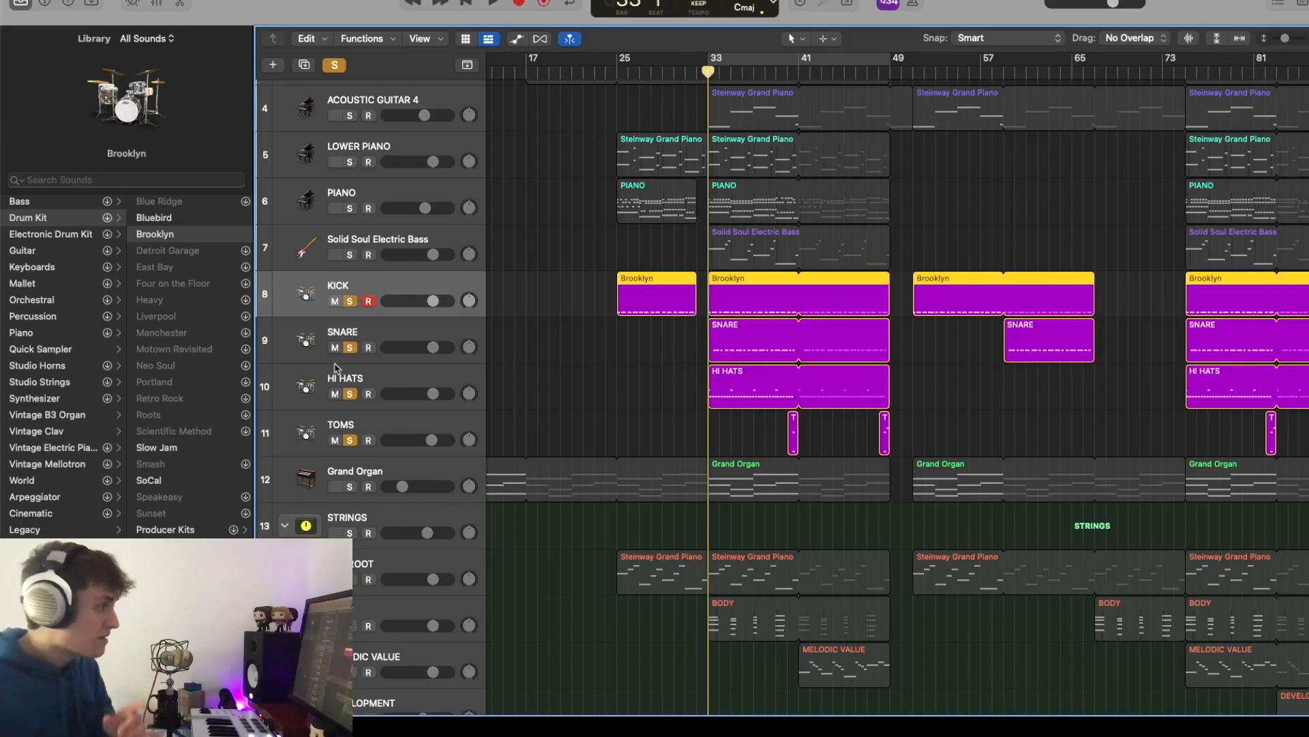
{"action": "double_click", "coordinate": [371, 378]}
{"action": "type", "text": "//crashes"}
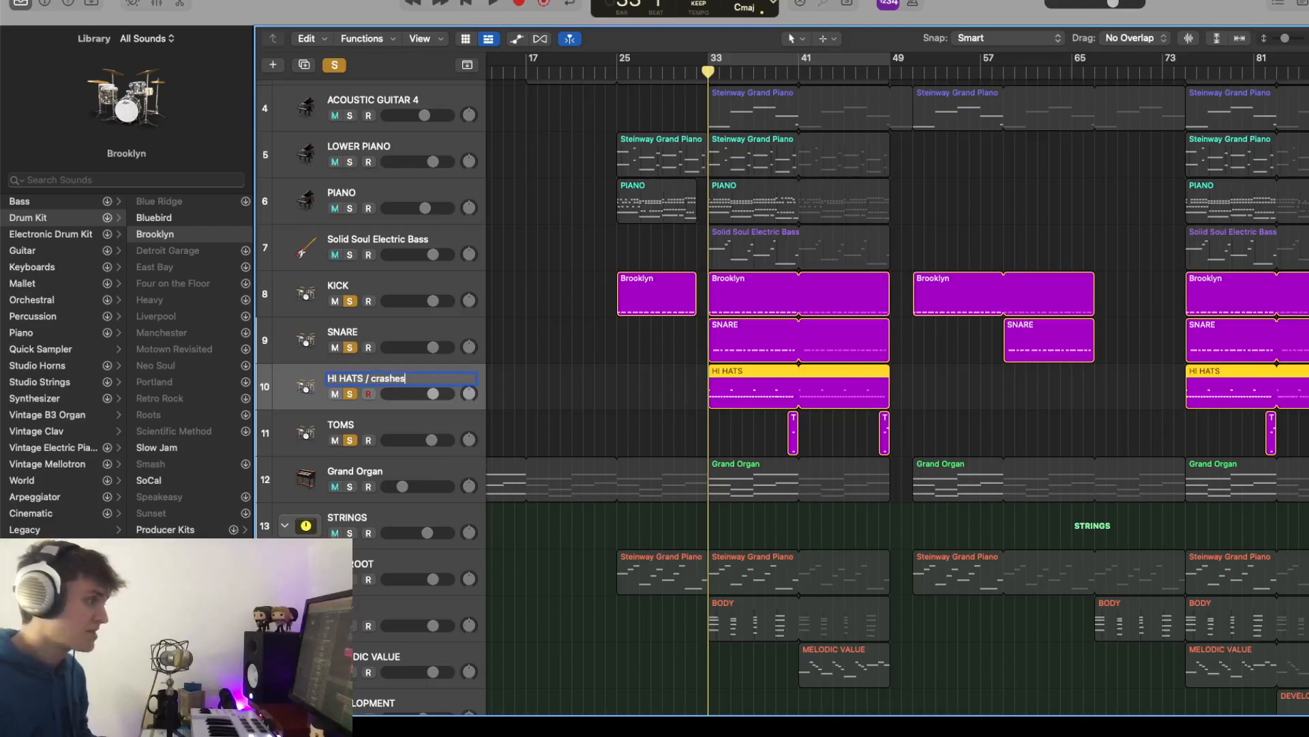
{"action": "key", "text": "Return"}
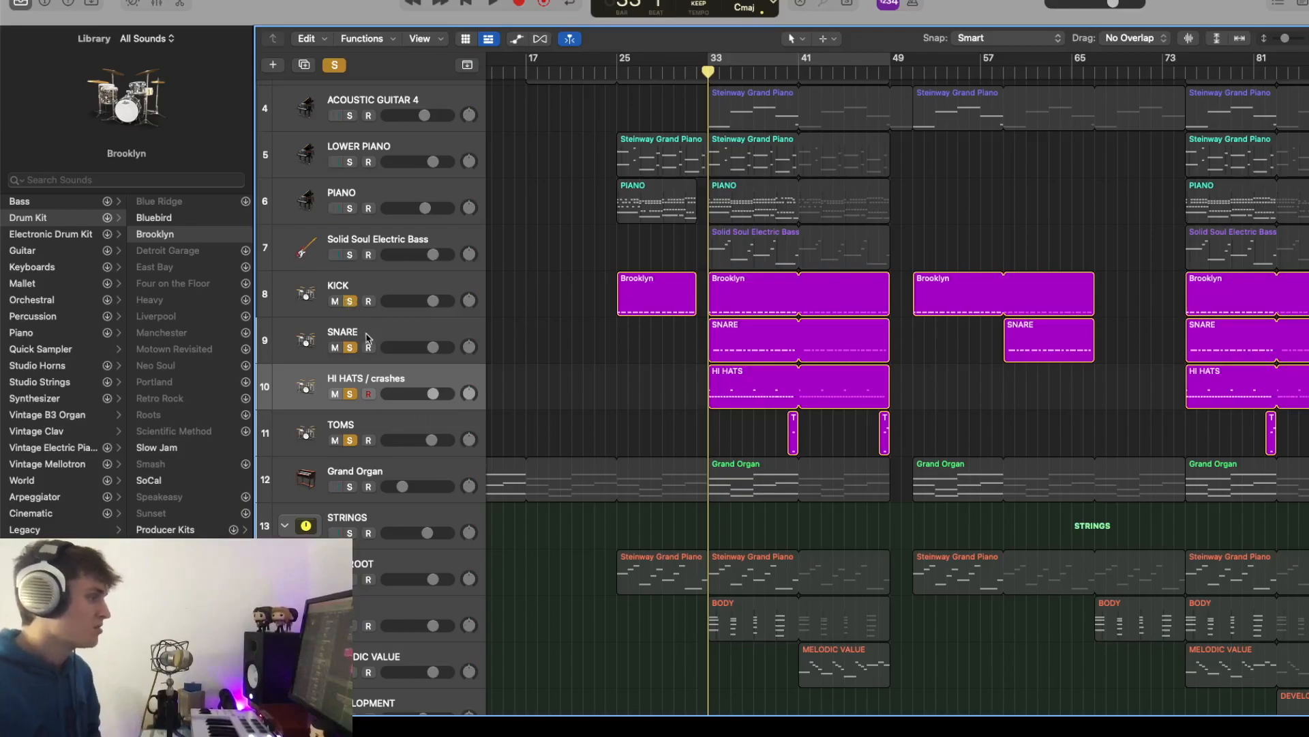
Play the Kick alone from bar 33, adding the Snare, HI HATS / crashes and Toms to the solo during playback, and stop
{"action": "left_click_drag", "start_coordinate": [350, 347], "coordinate": [350, 440]}
{"action": "key", "text": "space"}
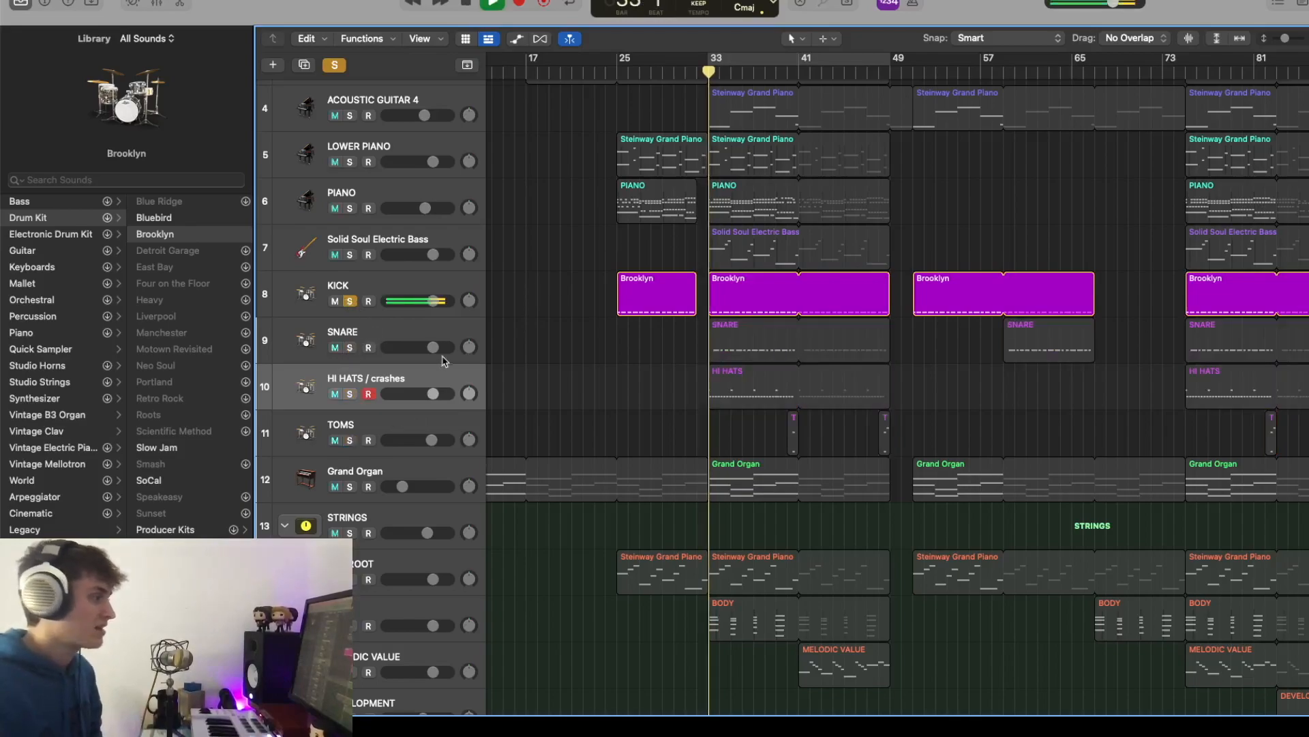
{"action": "left_click", "coordinate": [350, 347]}
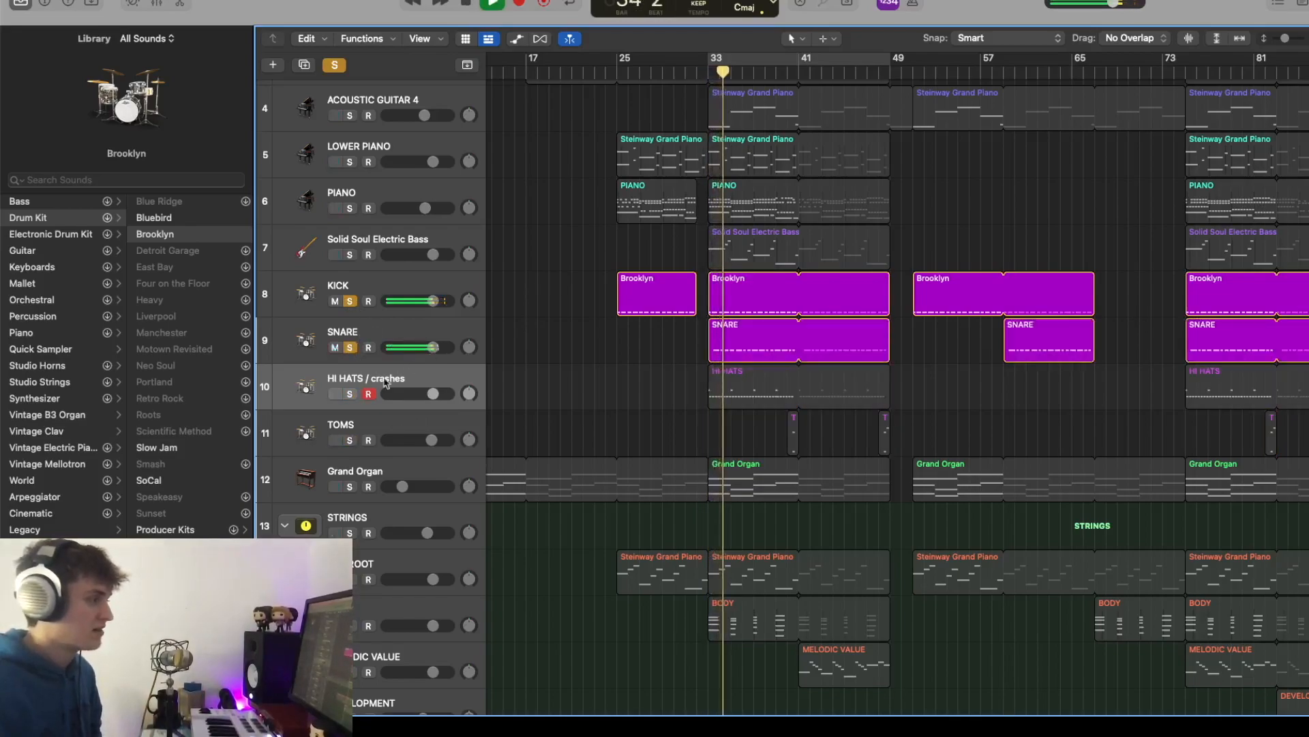
{"action": "left_click", "coordinate": [350, 394]}
{"action": "left_click", "coordinate": [350, 440]}
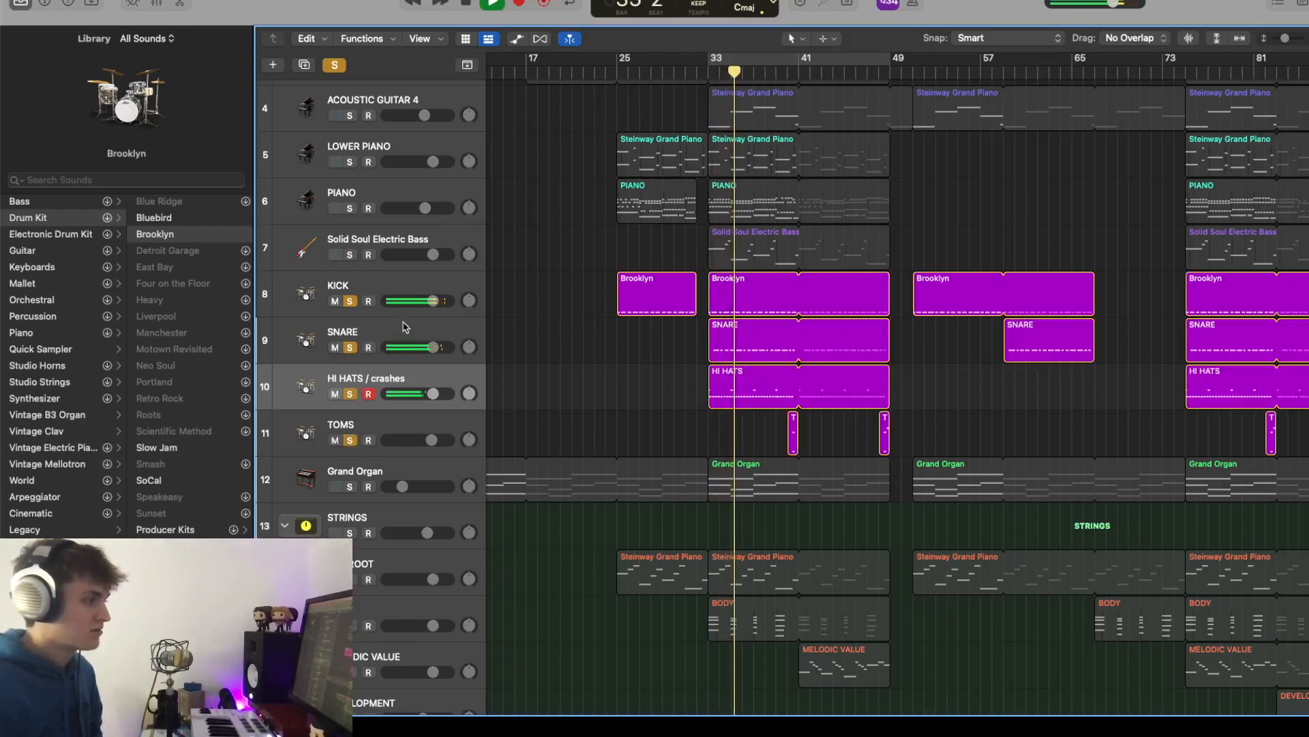
{"action": "key", "text": "space"}
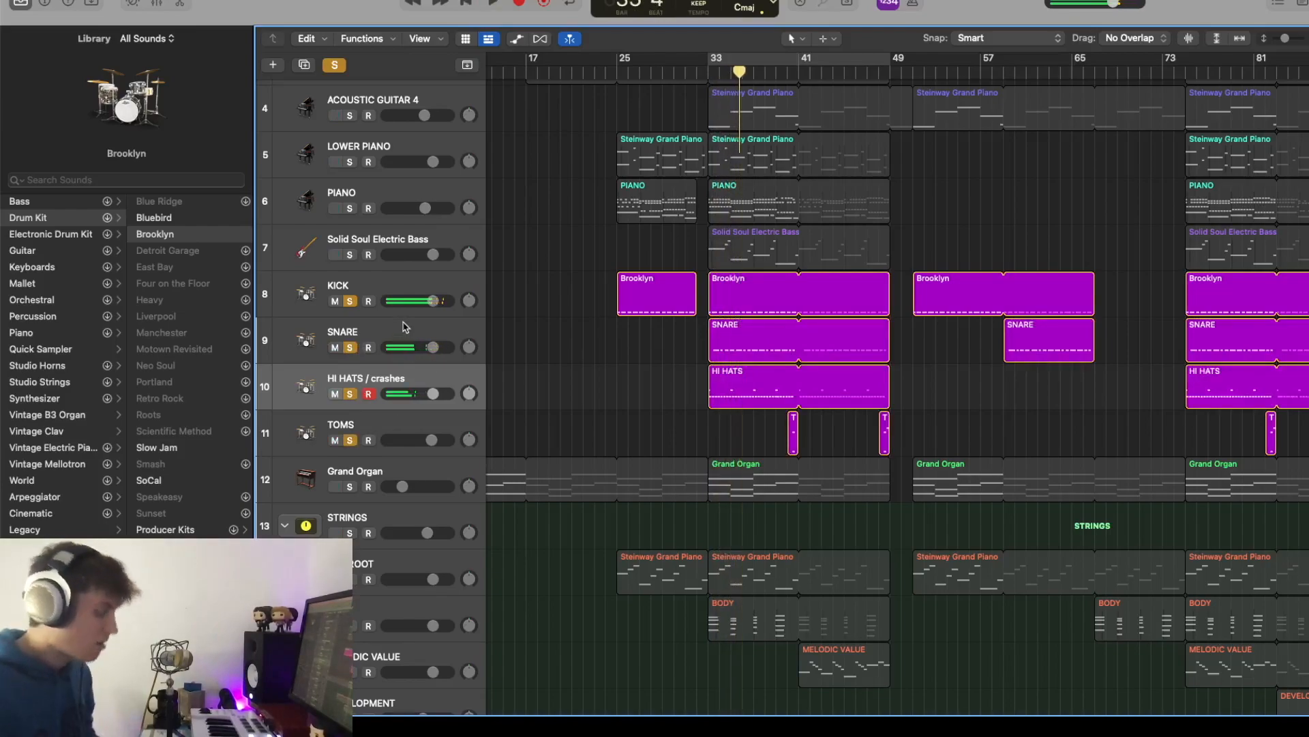
Open the mixer and reduce the drum solos to only the HI HATS / crashes channel
{"action": "key", "text": "x"}
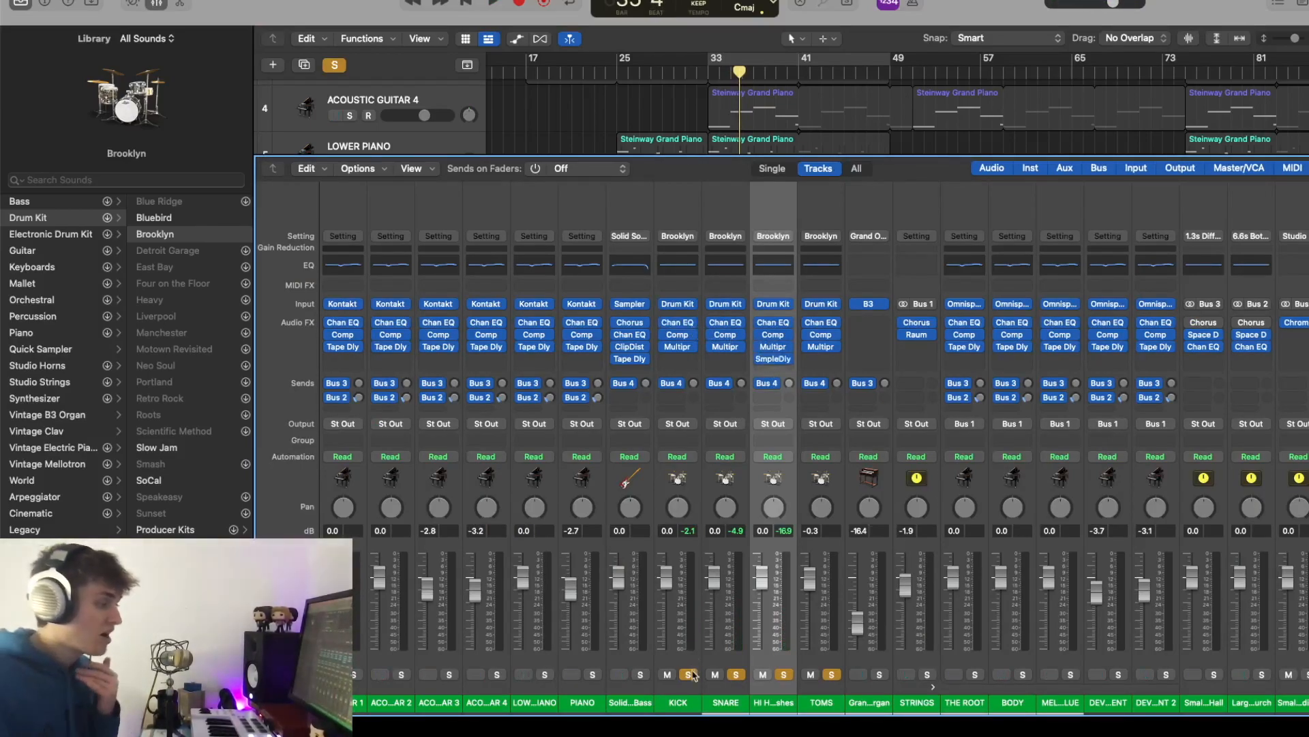
{"action": "left_click_drag", "start_coordinate": [691, 674], "coordinate": [797, 677]}
{"action": "left_click", "coordinate": [831, 675]}
{"action": "left_click", "coordinate": [784, 675]}
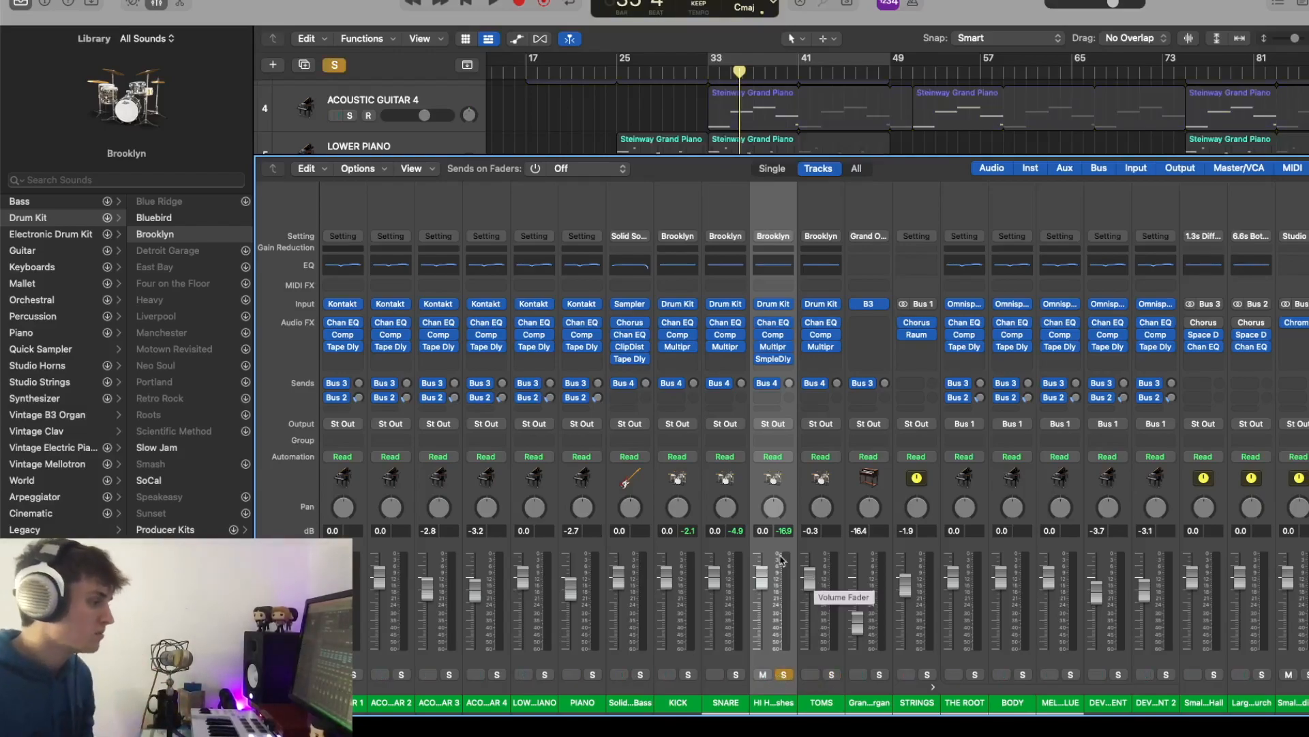
Inspect the Sample Delay on the HI HATS / crashes channel, and return to the arrangement with the playhead at bar 33
{"action": "left_click", "coordinate": [775, 359]}
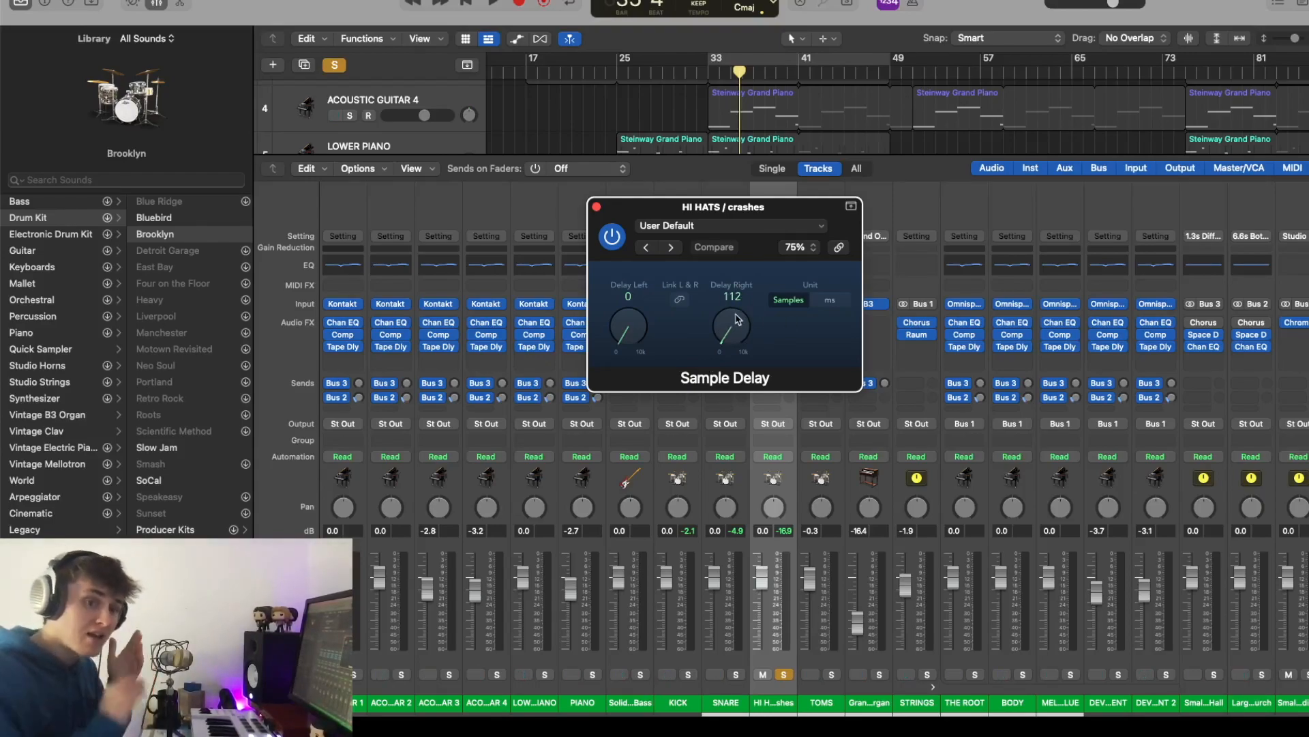
{"action": "left_click", "coordinate": [597, 206]}
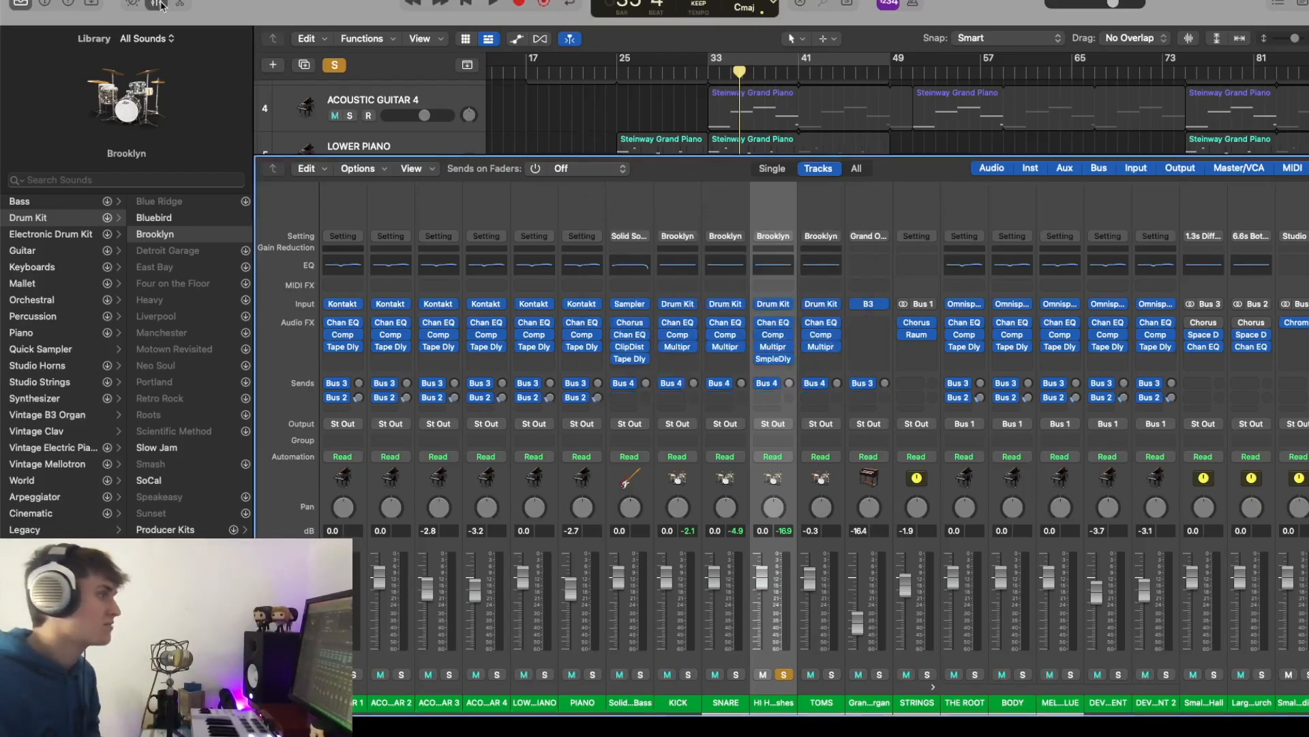
{"action": "left_click", "coordinate": [160, 5]}
{"action": "left_click", "coordinate": [706, 70]}
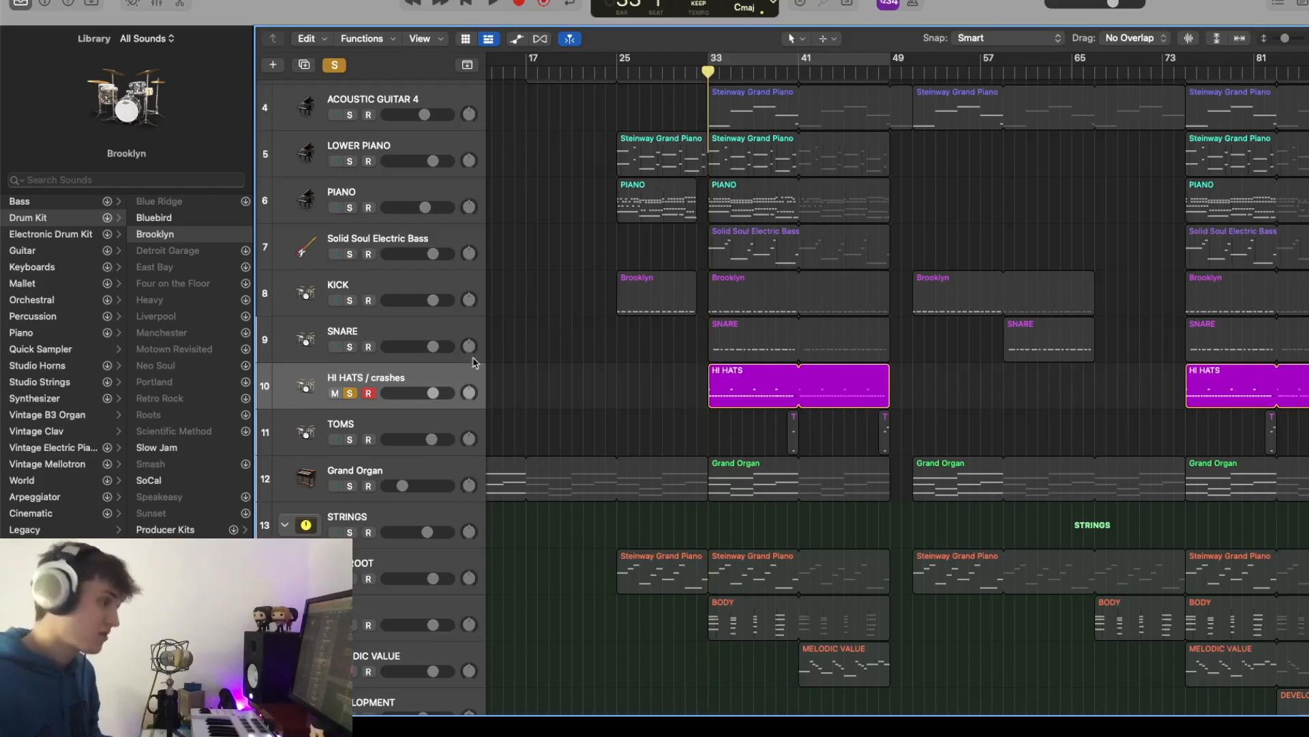
Play the soloed HI HATS / crashes channel in the mixer, toggling its Sample Delay off and back on, and return to the arrangement
{"action": "key", "text": "x"}
{"action": "key", "text": "space"}
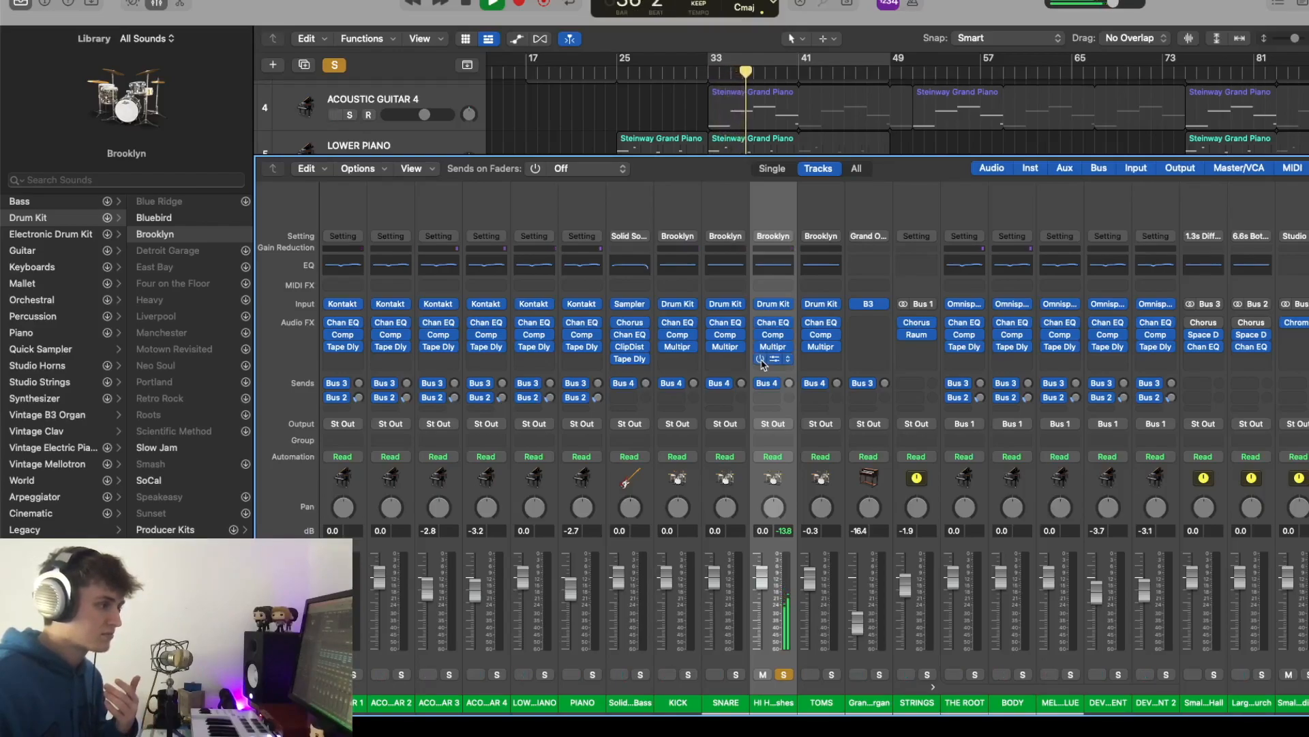
{"action": "left_click", "coordinate": [761, 360]}
{"action": "key", "text": "space"}
{"action": "left_click", "coordinate": [762, 360]}
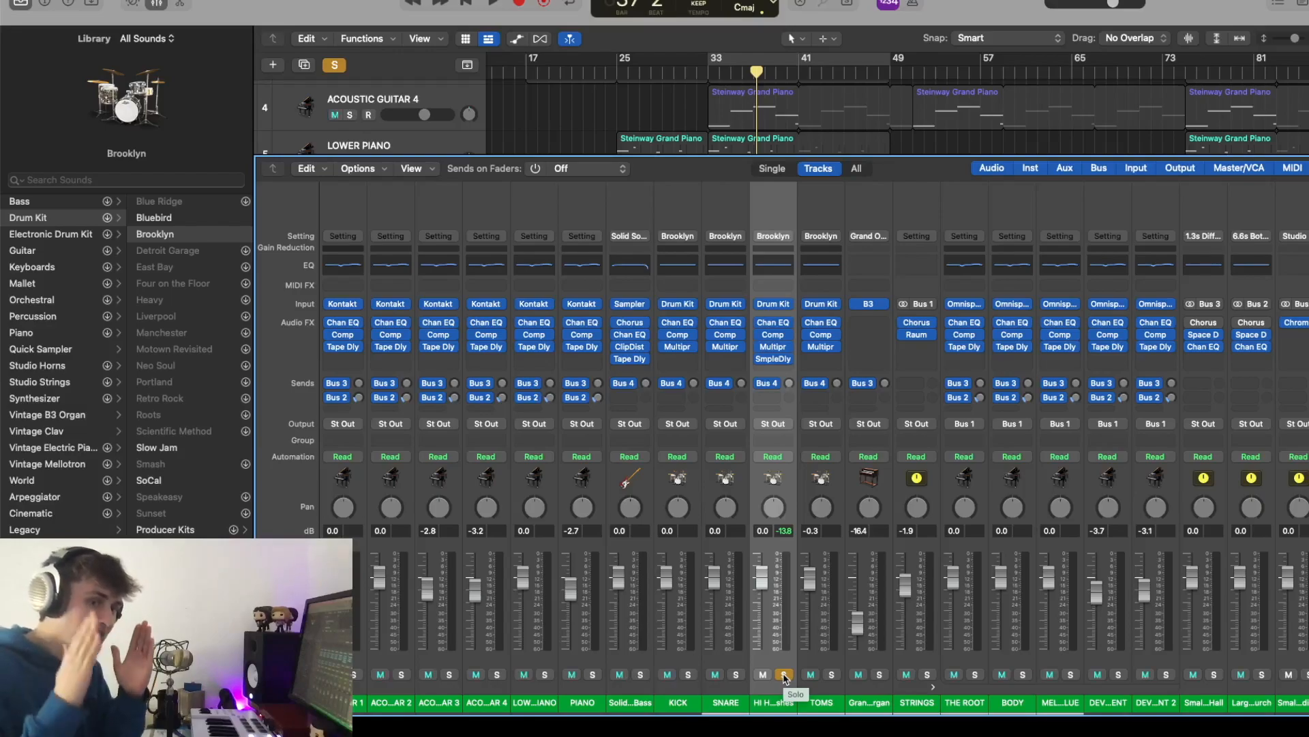
{"action": "left_click", "coordinate": [159, 5]}
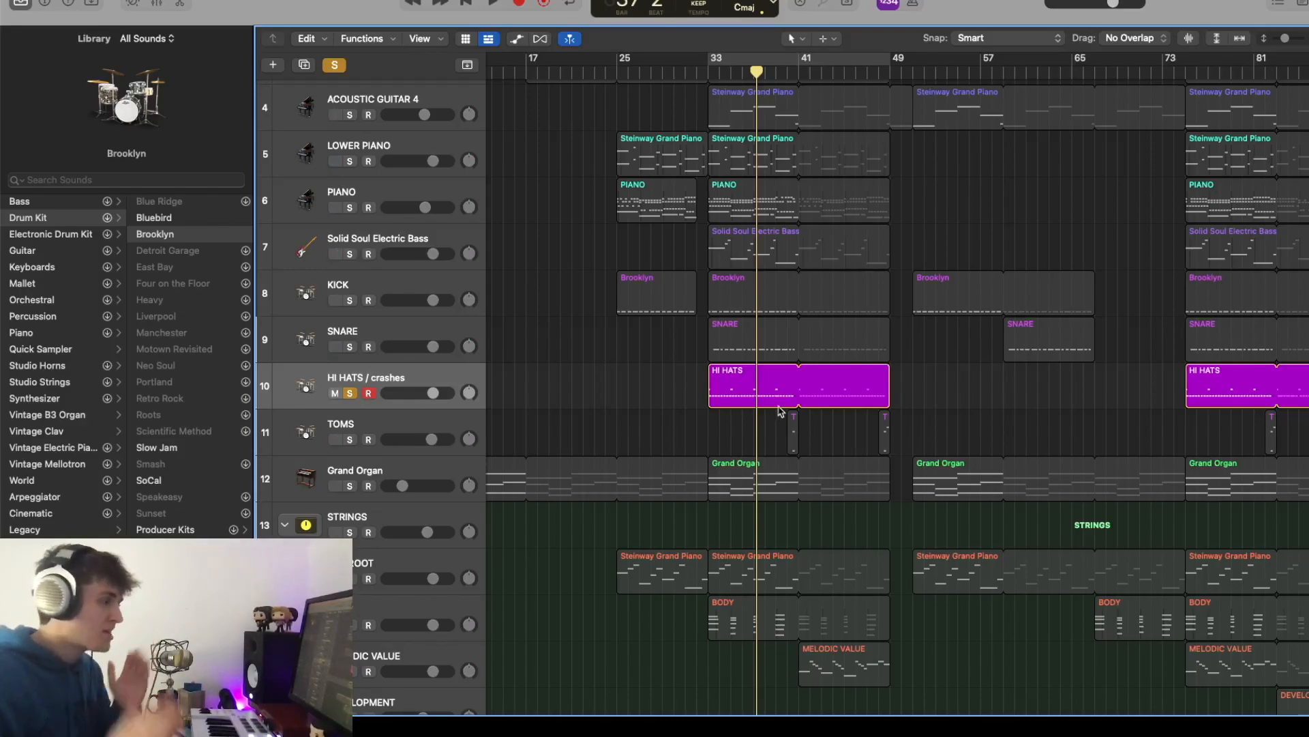
Replace the hi-hat solo with a solo of every track from TOMS up to ACOUSTIC GUITAR 1, with the playhead at bar 33
{"action": "scroll", "coordinate": [756, 403], "scroll_direction": "down", "scroll_amount": 2}
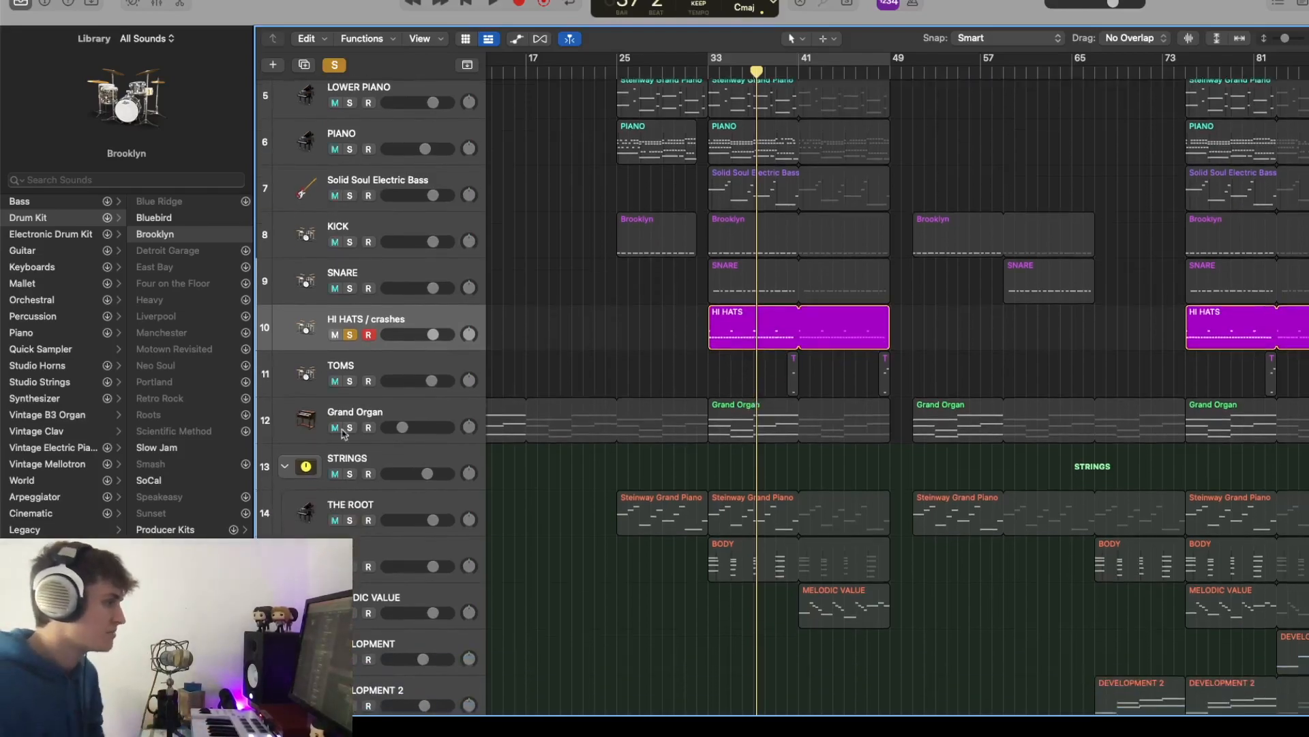
{"action": "left_click", "coordinate": [349, 334]}
{"action": "scroll", "coordinate": [339, 536], "scroll_direction": "up", "scroll_amount": 4}
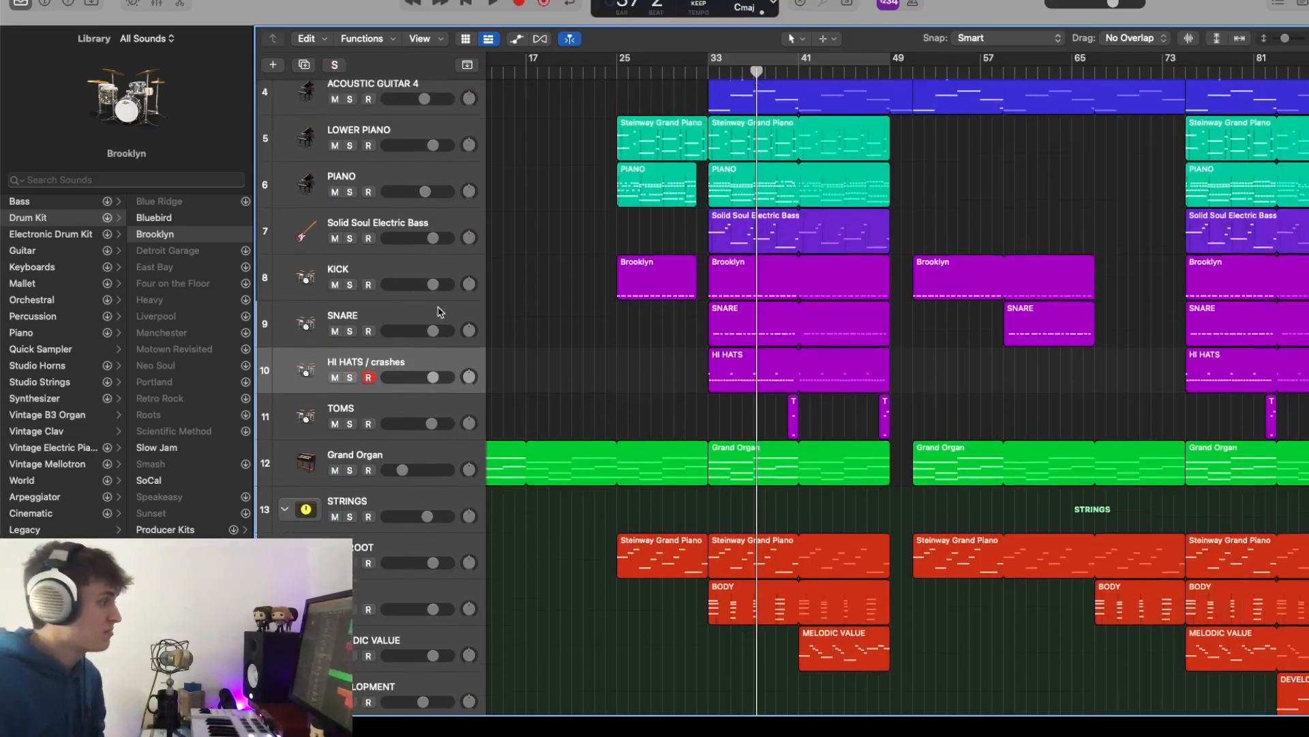
{"action": "left_click_drag", "start_coordinate": [350, 511], "coordinate": [350, 115]}
{"action": "left_click", "coordinate": [708, 74]}
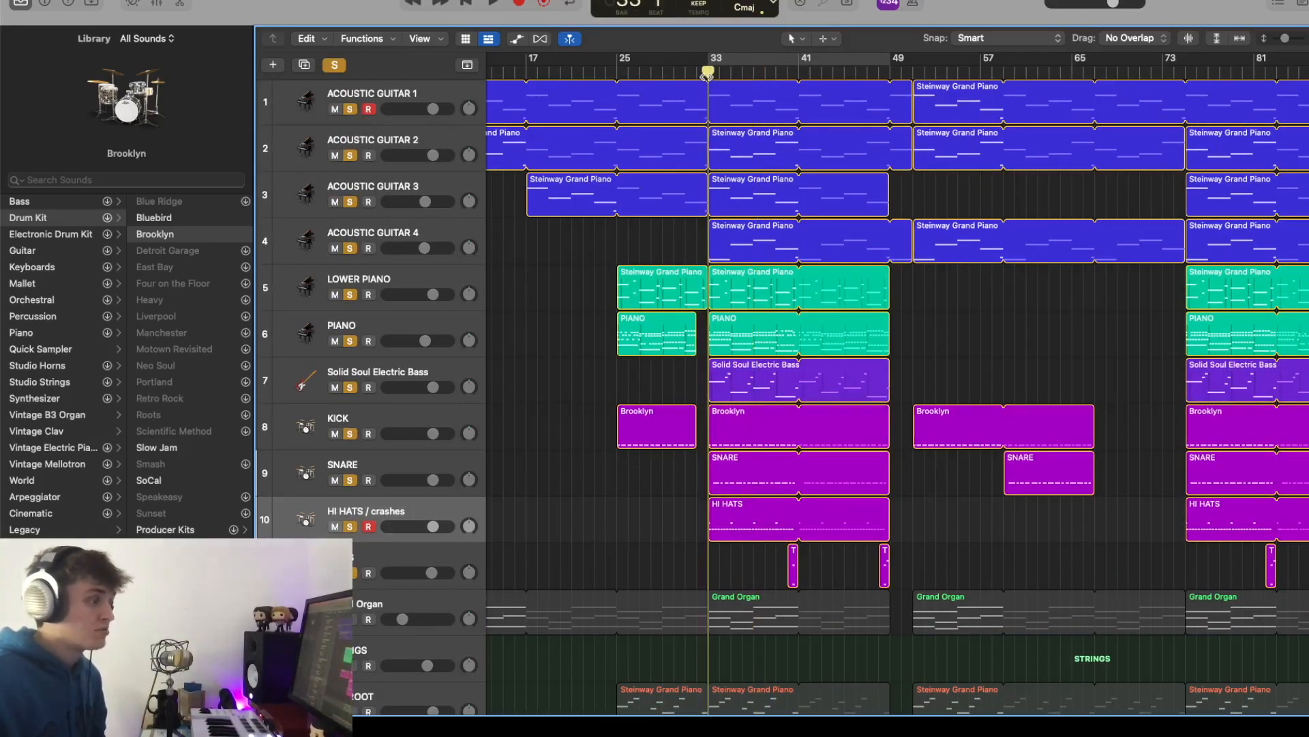
Listen to the soloed guitars, pianos, bass and drums together, stop playback and clear all solos
{"action": "key", "text": "space"}
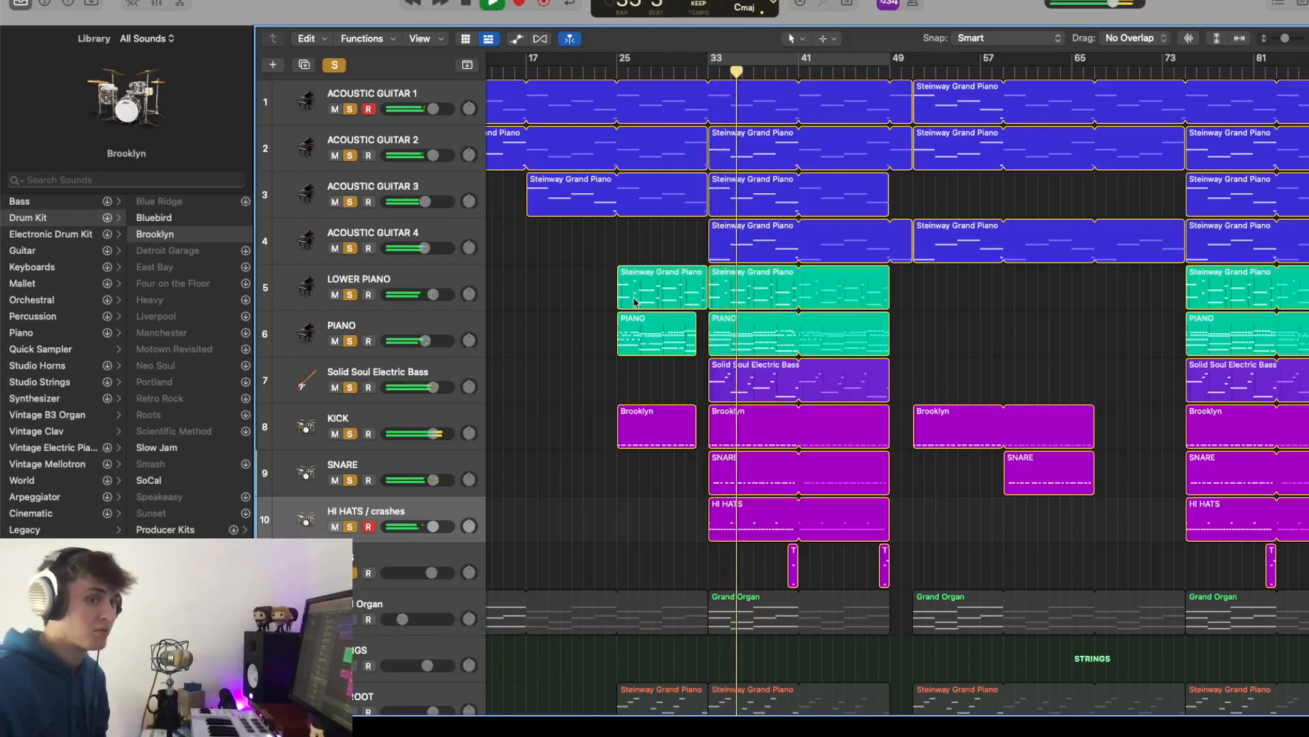
{"action": "scroll", "coordinate": [635, 302], "scroll_direction": "down", "scroll_amount": 5}
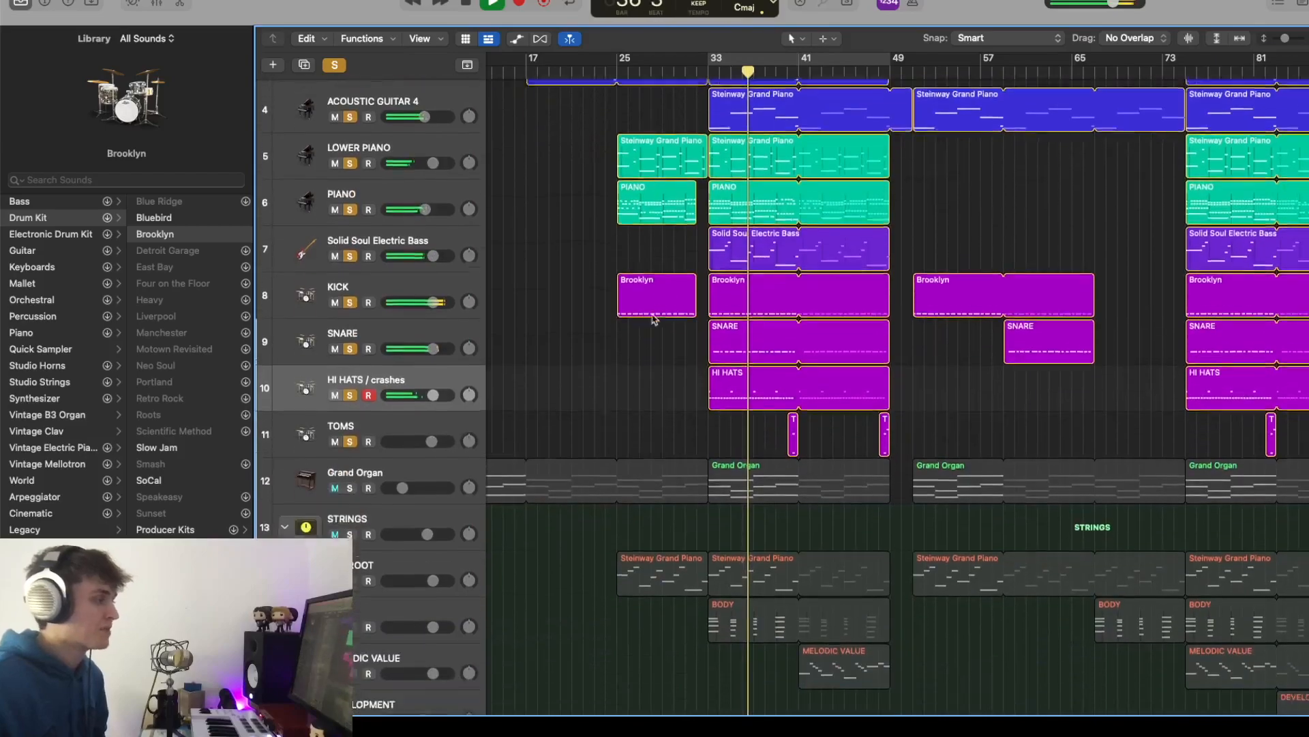
{"action": "key", "text": "space"}
{"action": "left_click", "coordinate": [334, 64]}
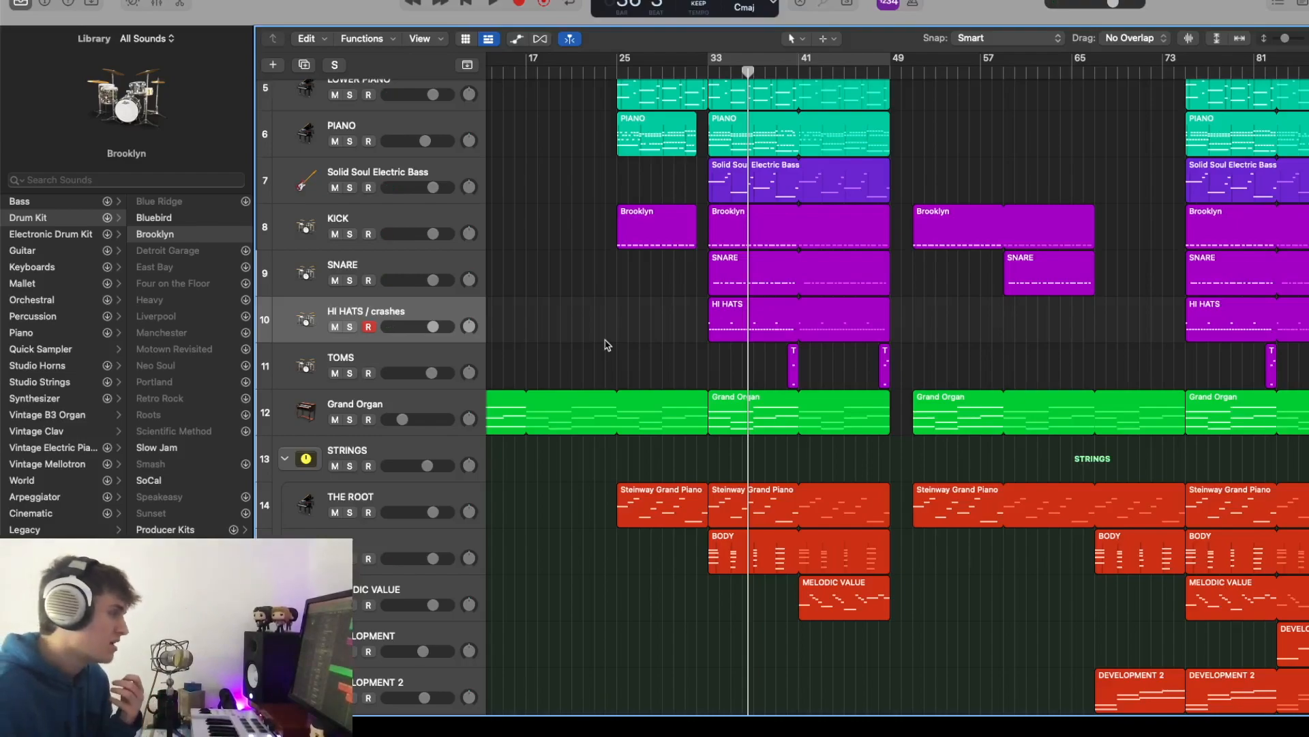
Select the Grand Organ track, solo it while returning the playhead to bar 33, and remove the solo
{"action": "scroll", "coordinate": [606, 354], "scroll_direction": "down", "scroll_amount": 2}
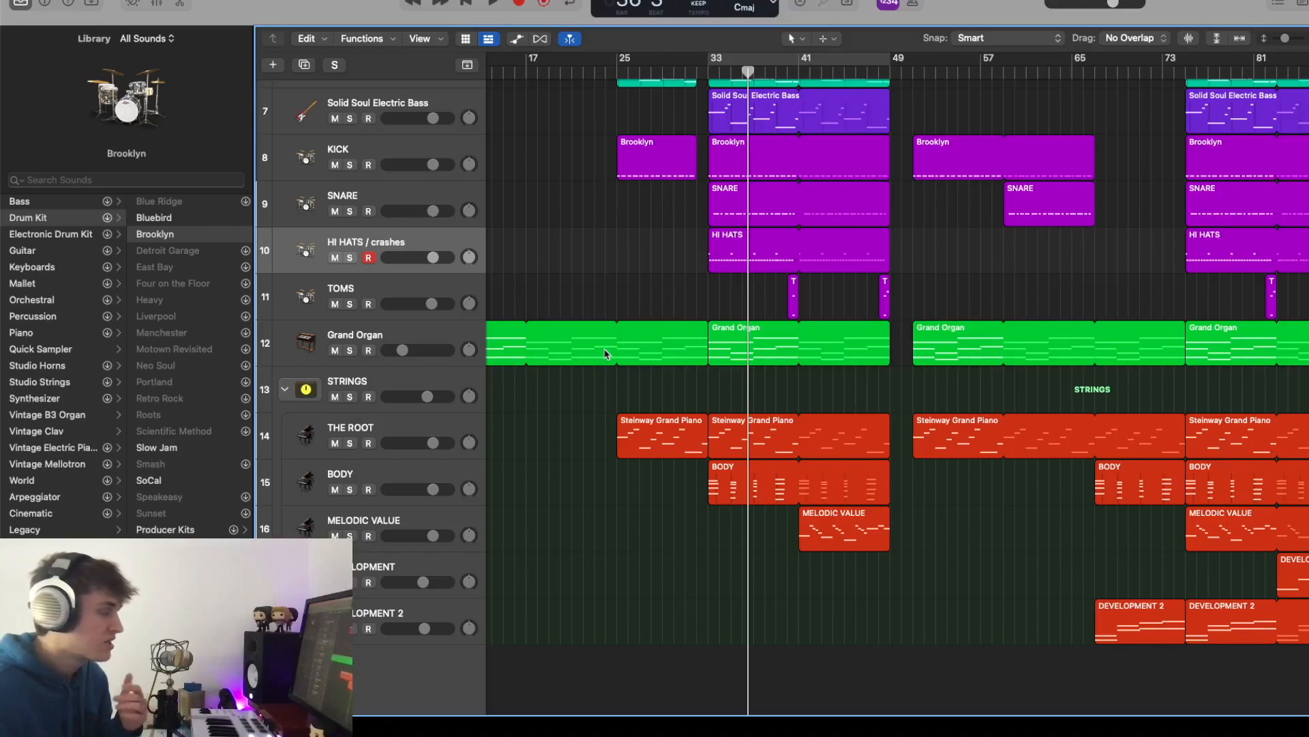
{"action": "left_click", "coordinate": [442, 344]}
{"action": "left_click", "coordinate": [349, 353]}
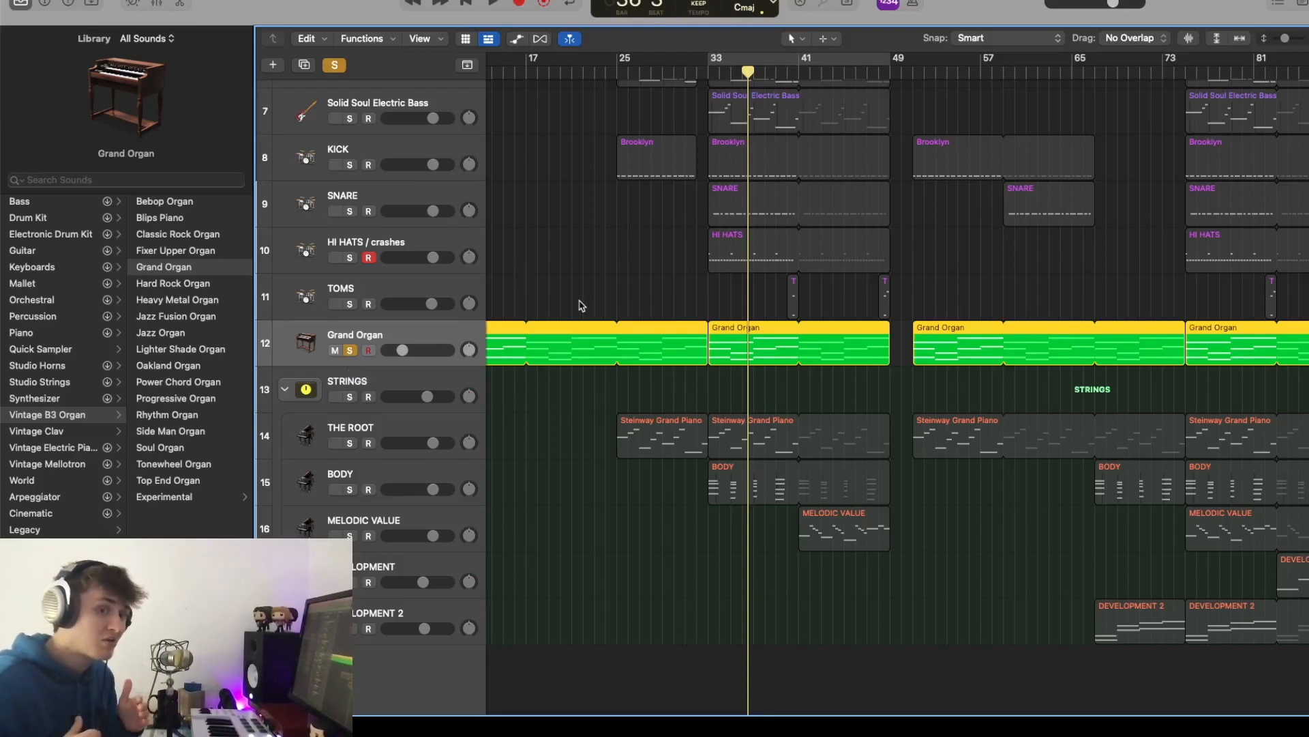
{"action": "left_click", "coordinate": [710, 72]}
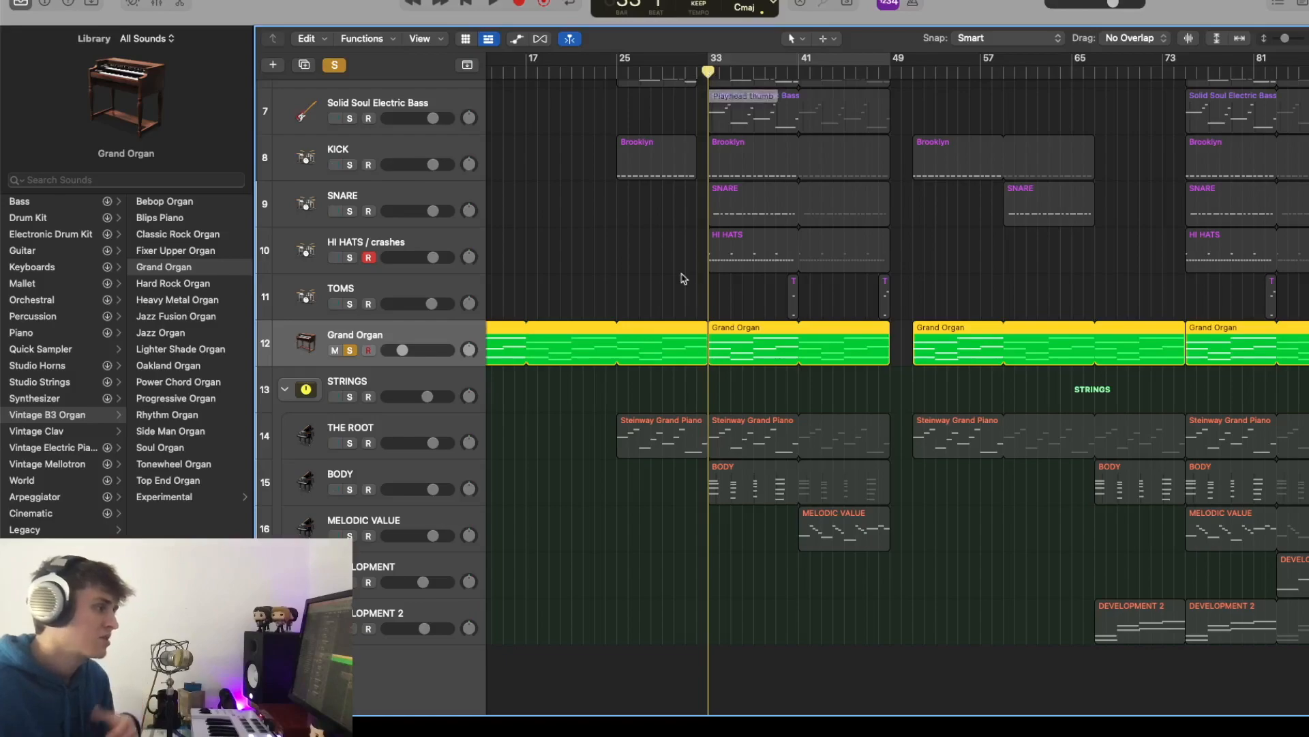
{"action": "key", "text": "ctrl+s"}
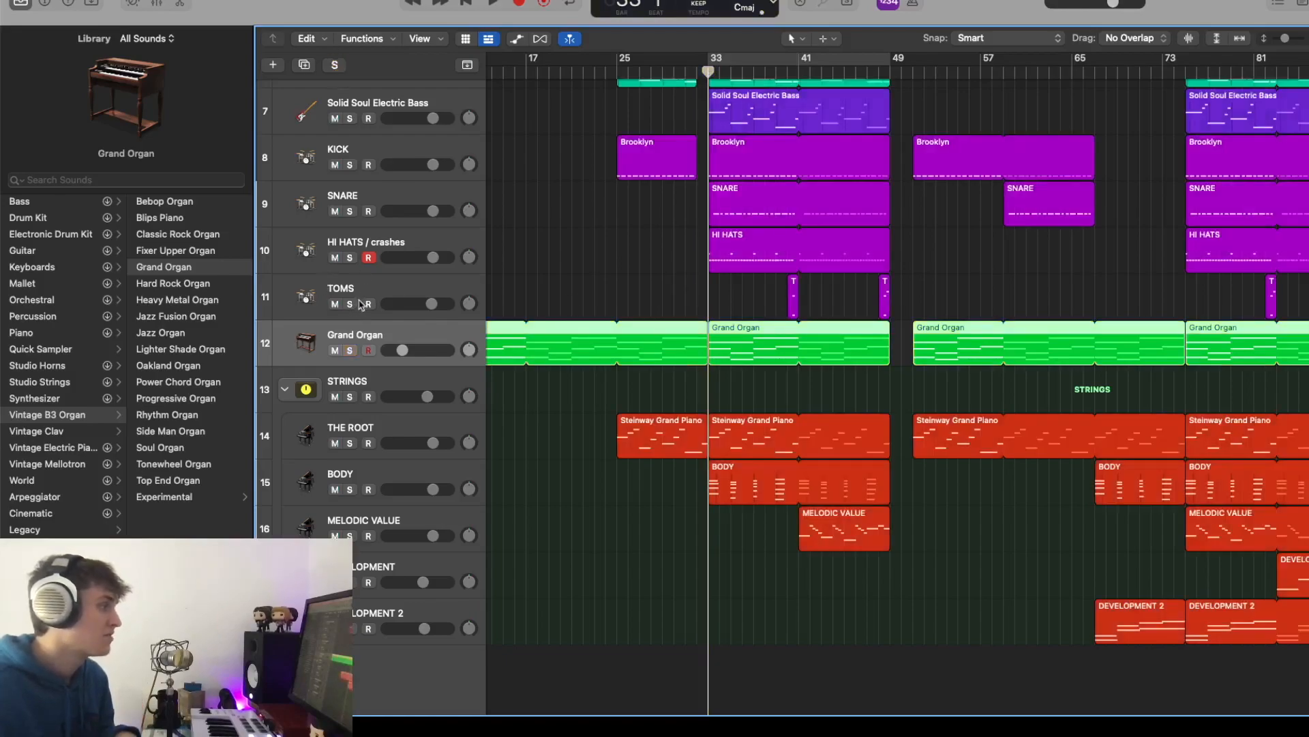
Mute STRINGS and all its subtracks and play from bar 33, soloing the Grand Organ briefly against the rest before stopping
{"action": "left_click_drag", "start_coordinate": [334, 396], "coordinate": [335, 628]}
{"action": "key", "text": "space"}
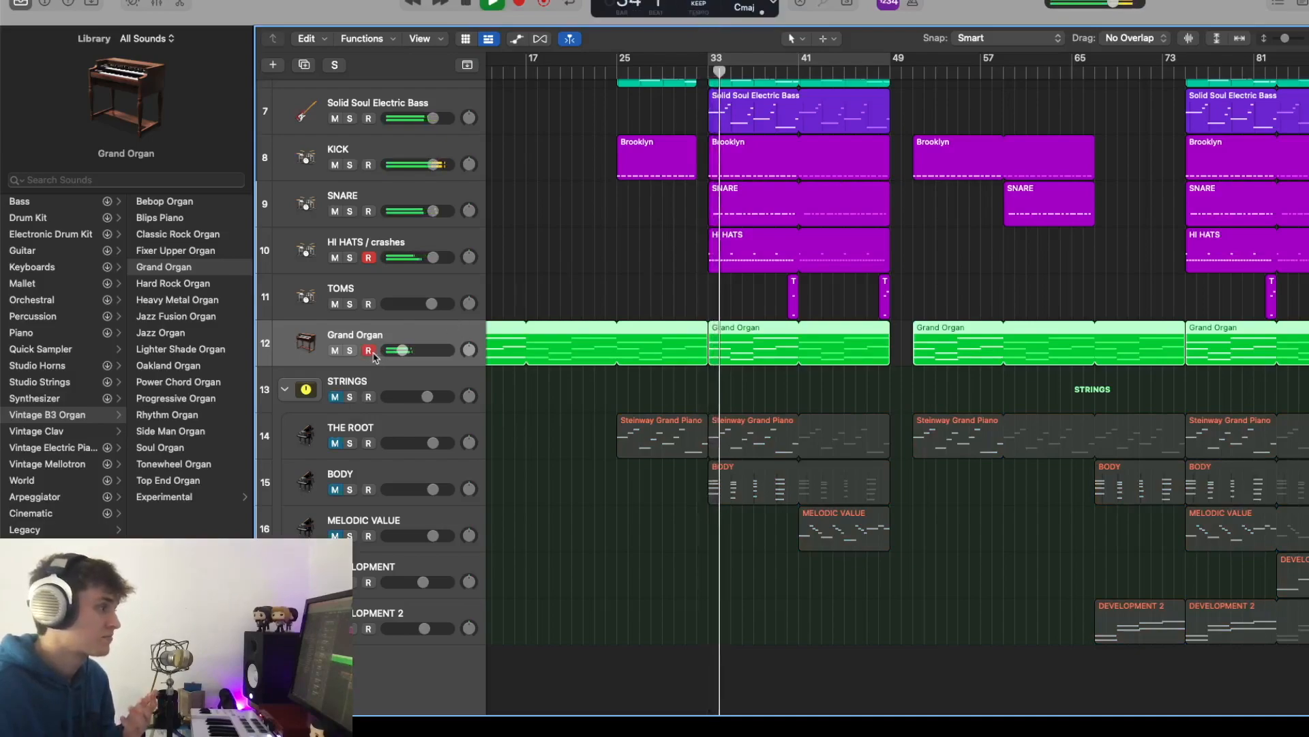
{"action": "left_click", "coordinate": [349, 350]}
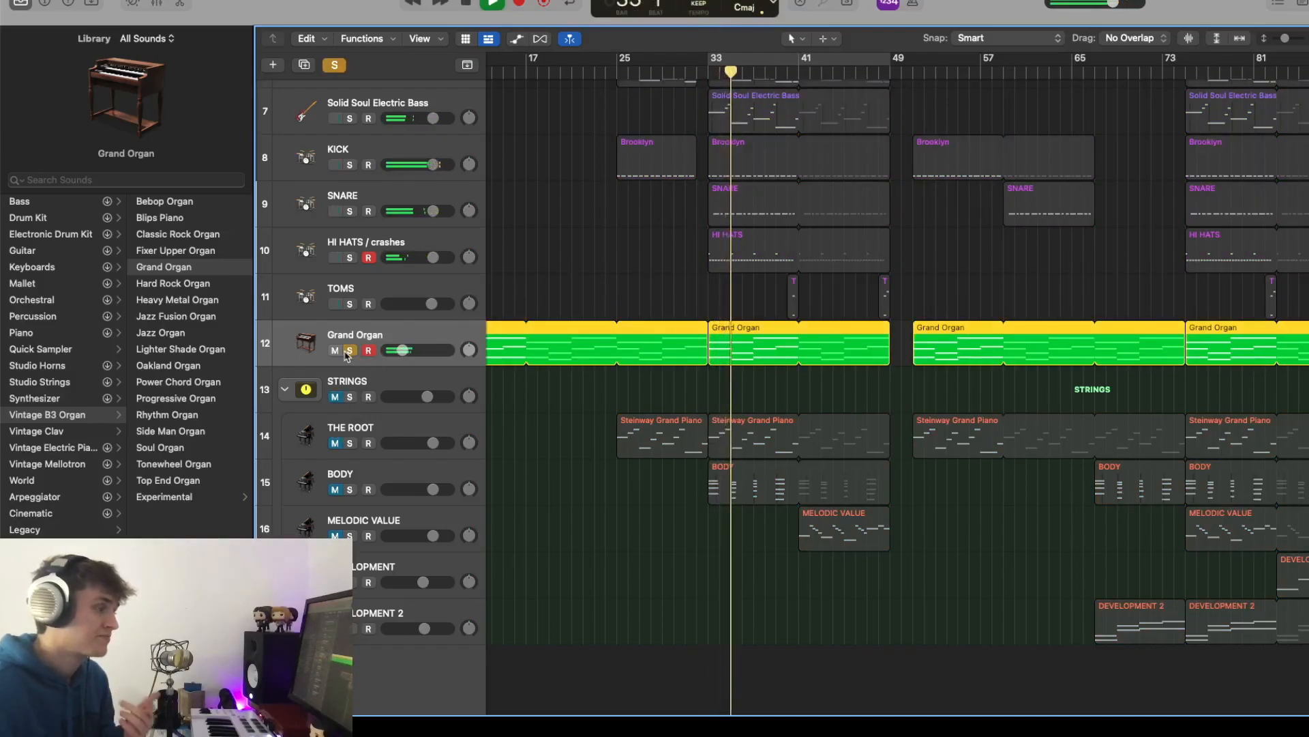
{"action": "left_click", "coordinate": [349, 351]}
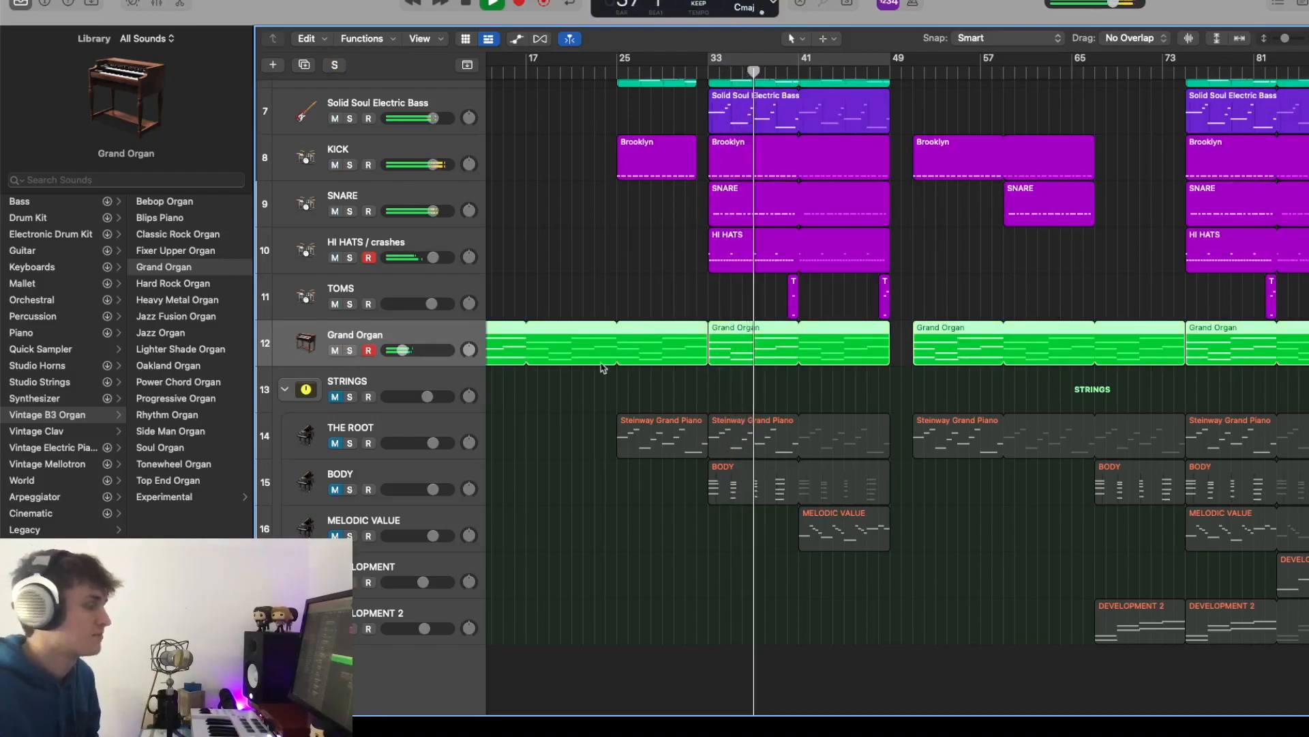
{"action": "key", "text": "space"}
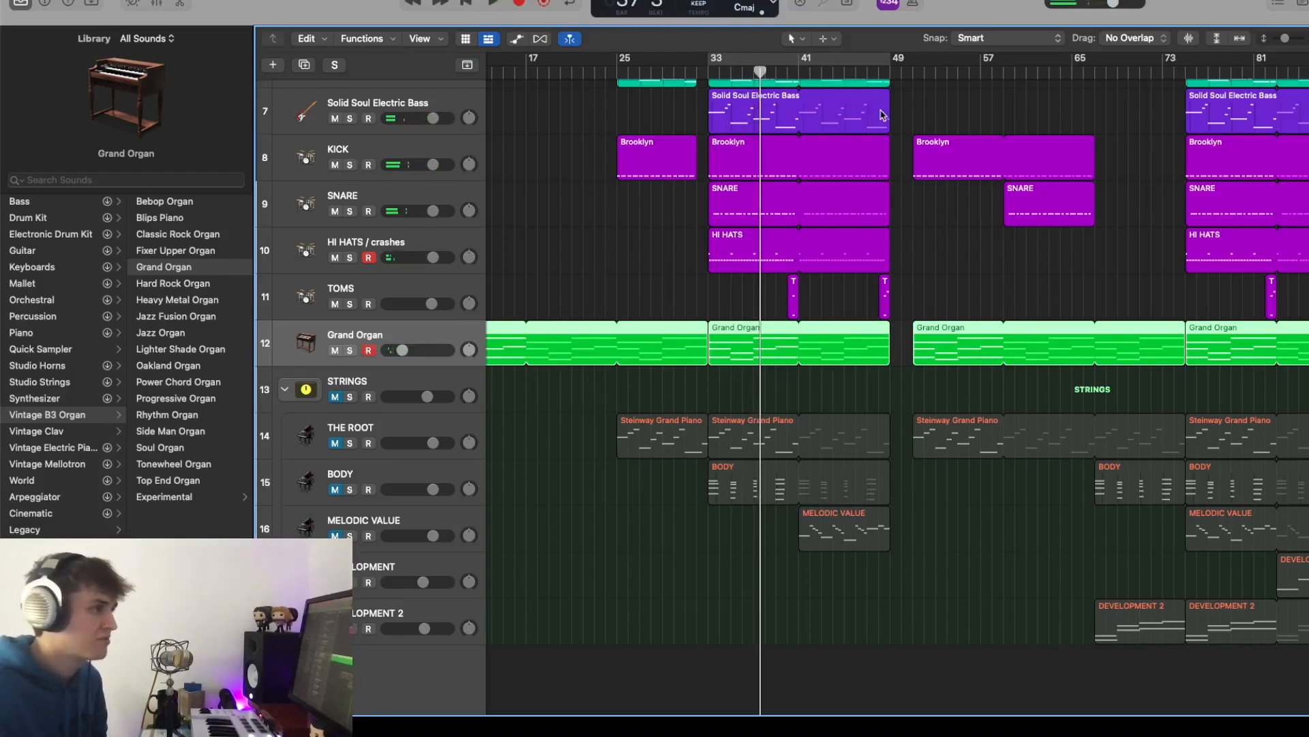
Play a short passage from the start of the Grand Organ region after bar 49, stop, and return the playhead to bar 33
{"action": "left_click", "coordinate": [910, 72]}
{"action": "key", "text": "space"}
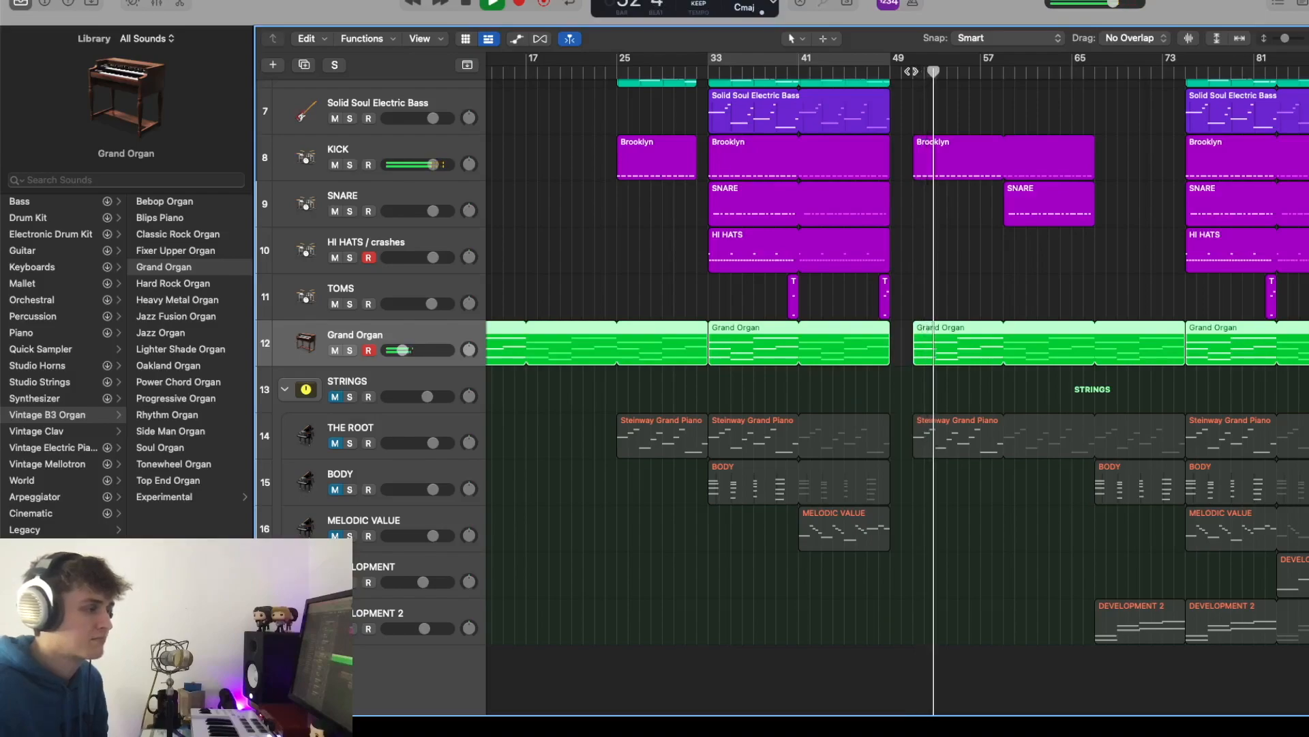
{"action": "key", "text": "space"}
{"action": "left_click", "coordinate": [708, 72]}
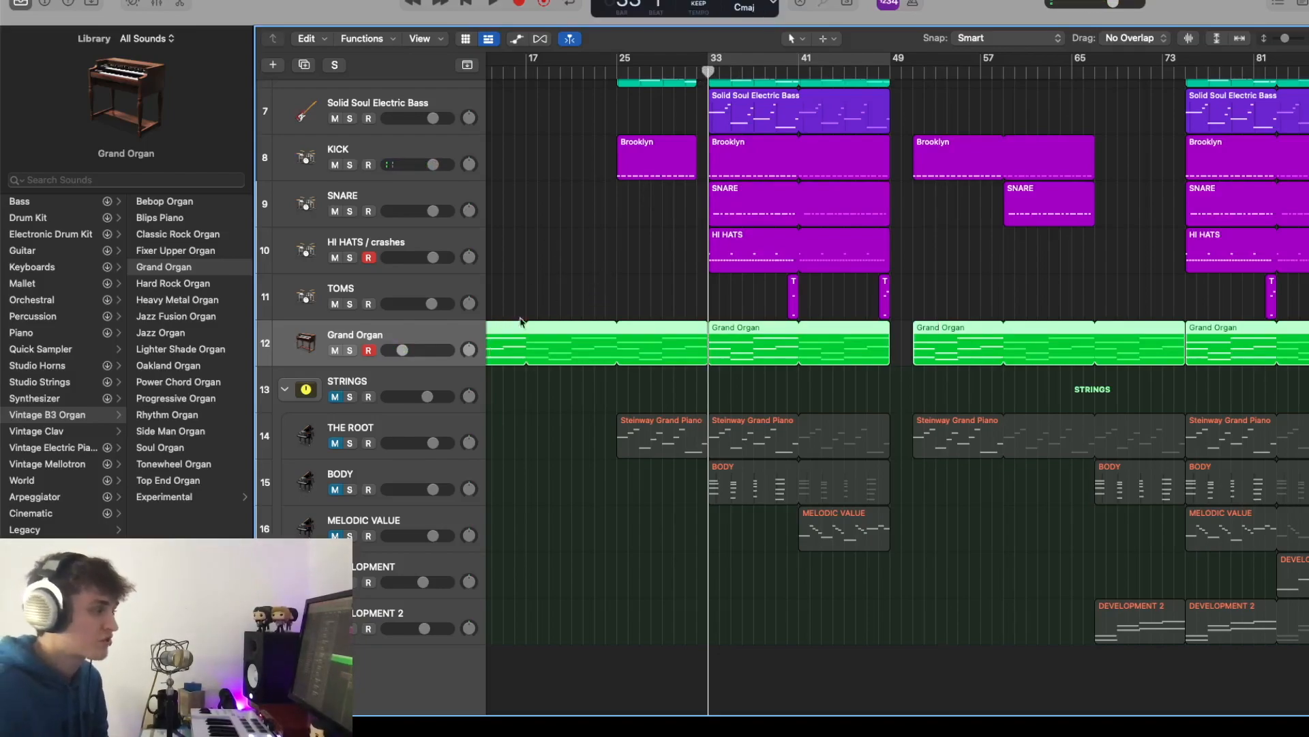
Unmute the STRINGS stack, select it and look over its subtracks' regions along the timeline
{"action": "left_click", "coordinate": [335, 397]}
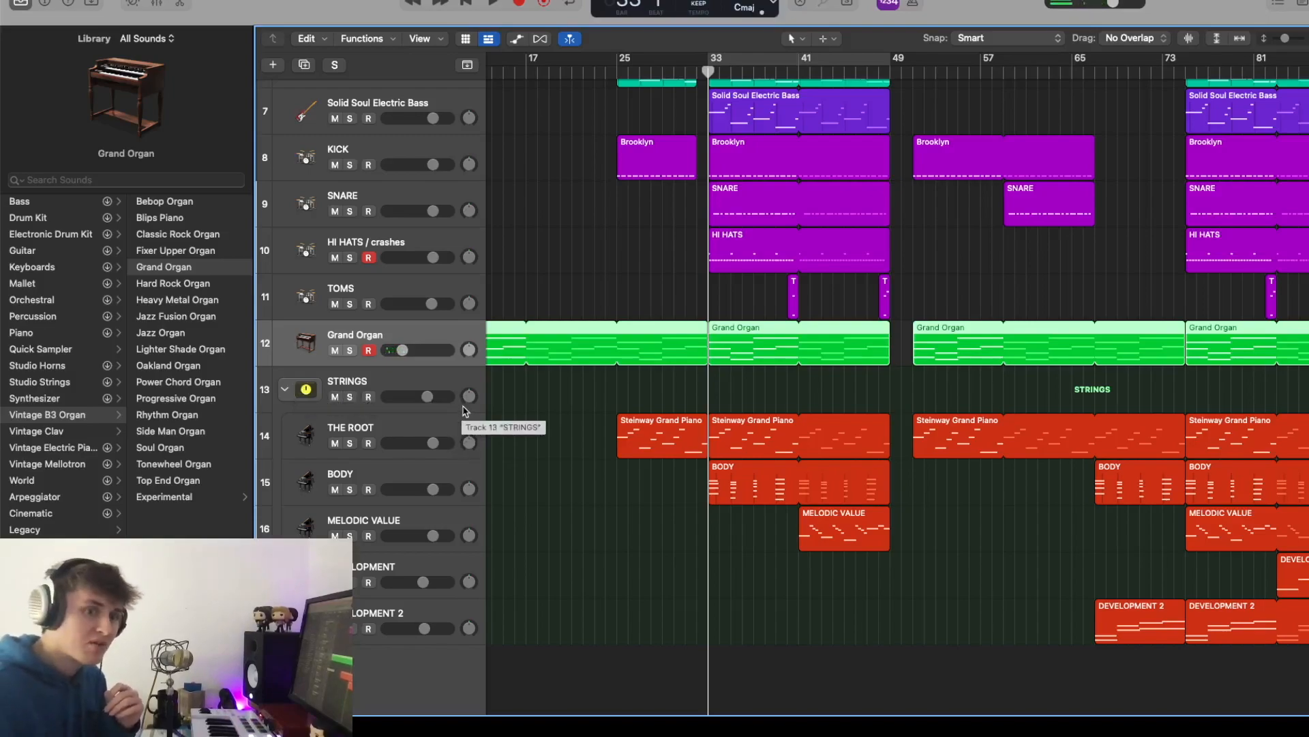
{"action": "left_click", "coordinate": [401, 387]}
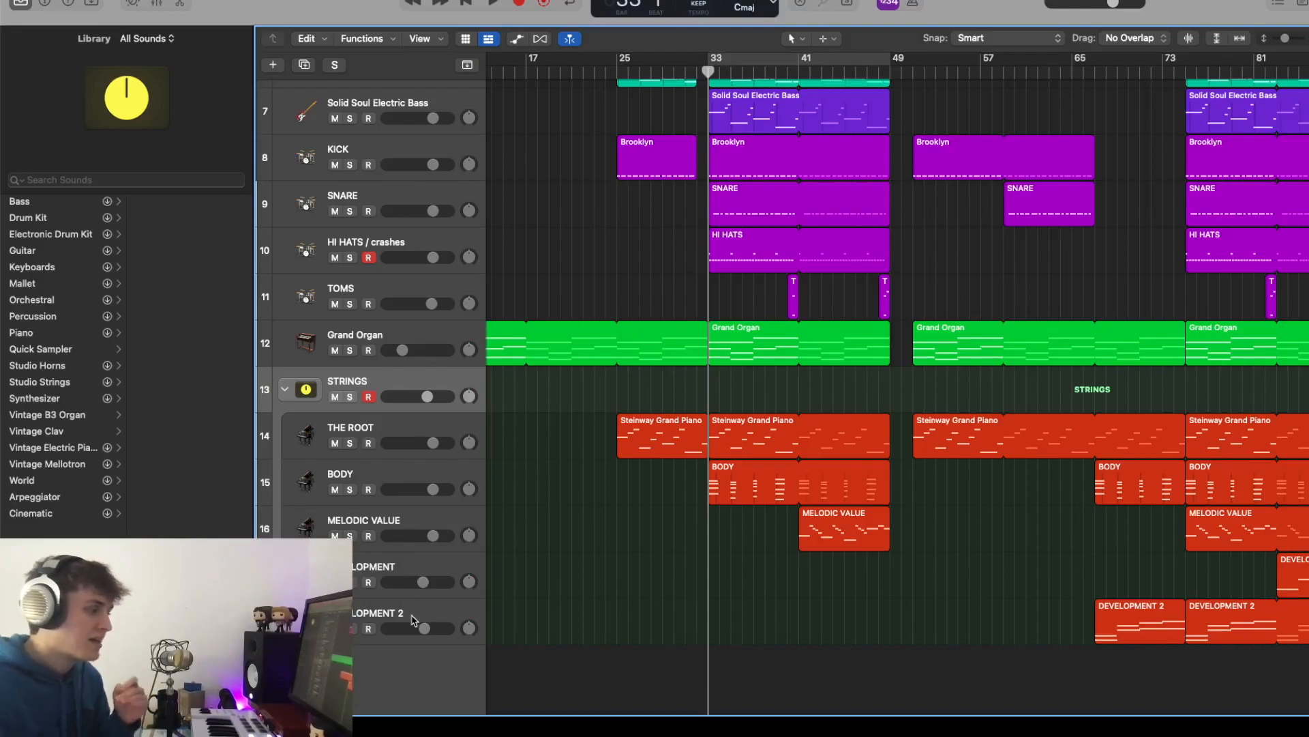
{"action": "scroll", "coordinate": [649, 526], "scroll_direction": "right", "scroll_amount": 5}
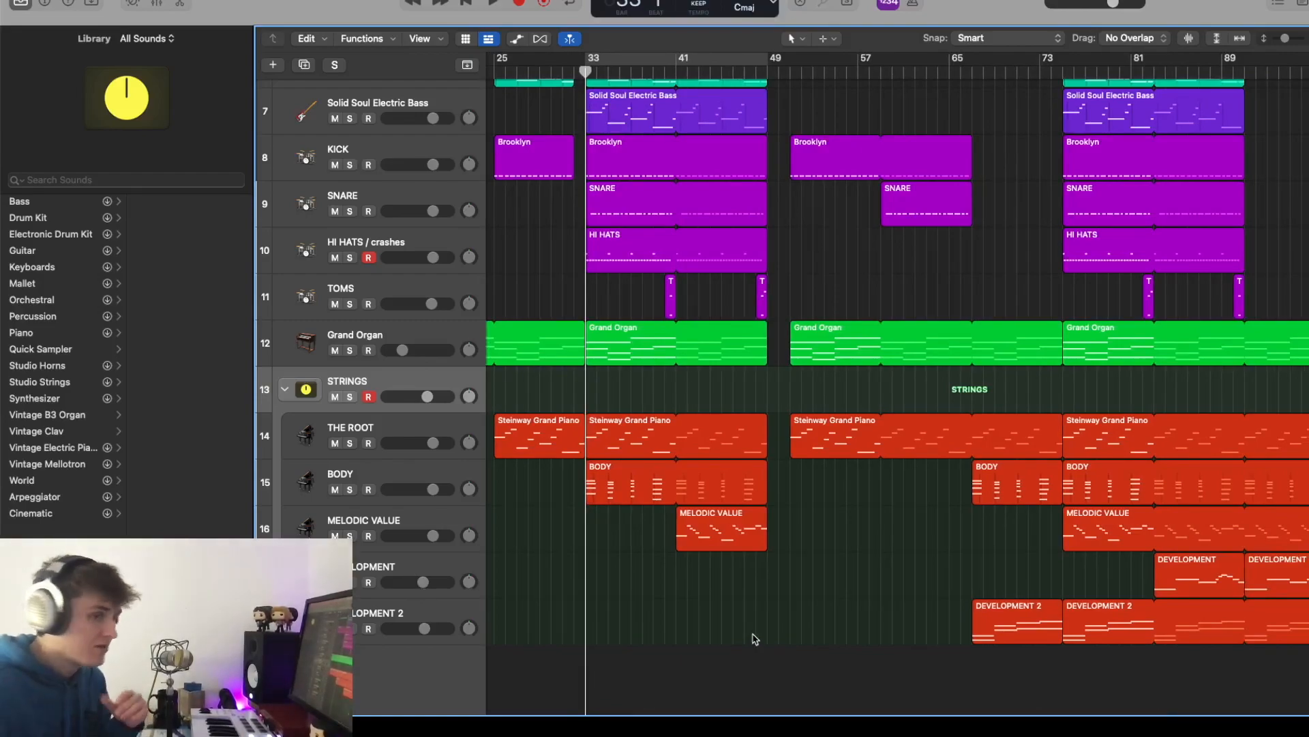
{"action": "scroll", "coordinate": [754, 634], "scroll_direction": "left", "scroll_amount": 1}
{"action": "scroll", "coordinate": [593, 563], "scroll_direction": "left", "scroll_amount": 5}
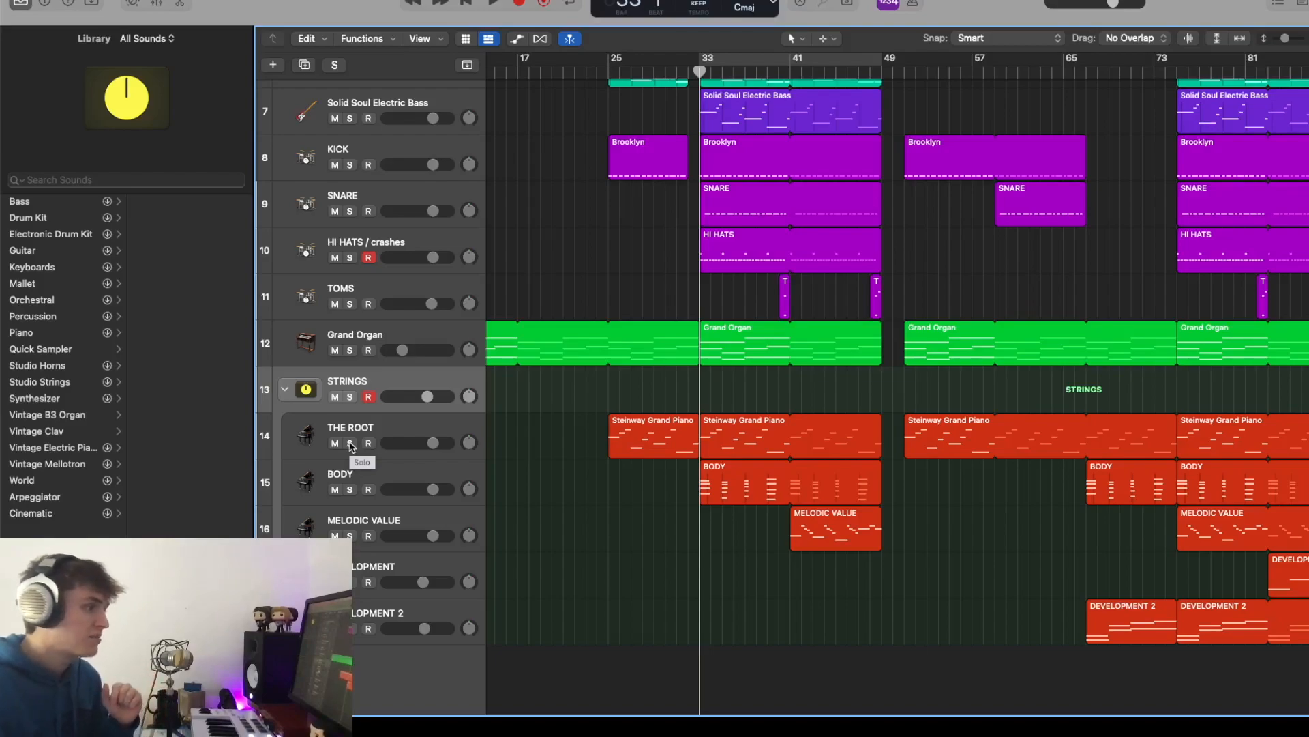
Solo THE ROOT string track, listen to it from bar 33, stop playback and remove the solo
{"action": "left_click", "coordinate": [350, 444]}
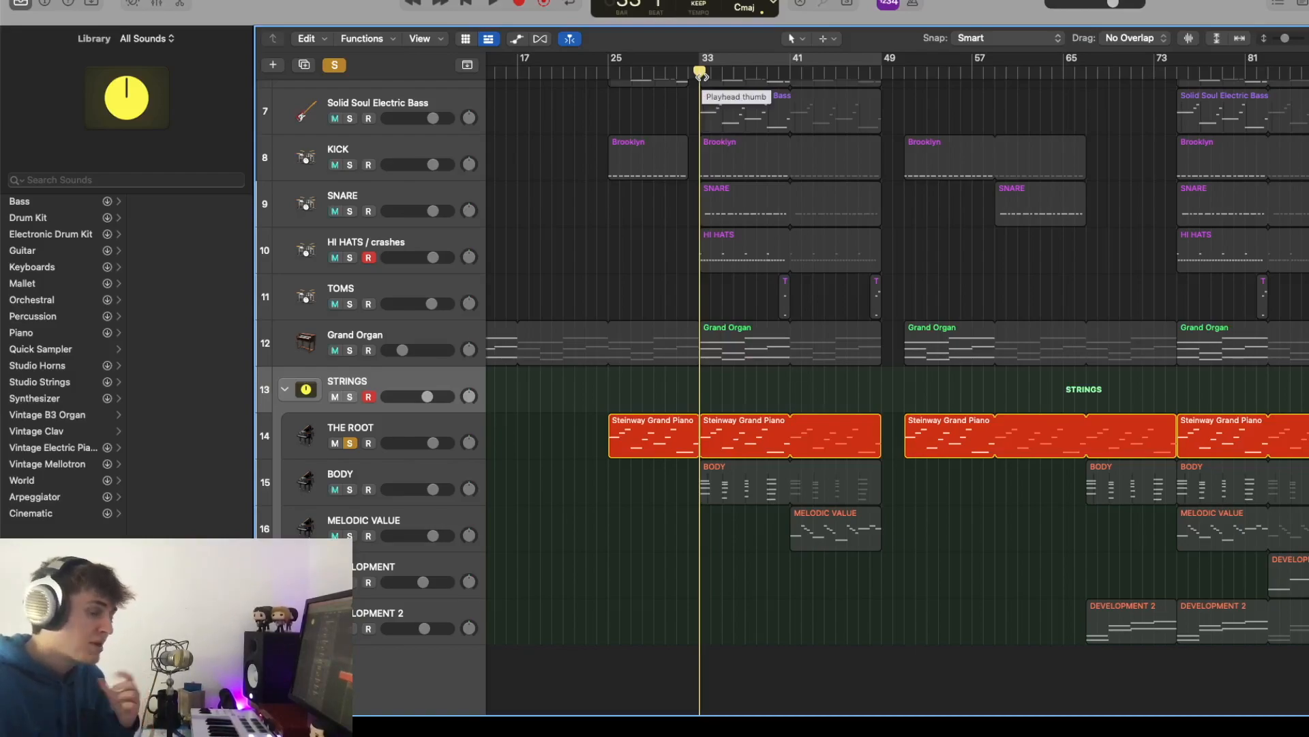
{"action": "key", "text": "space"}
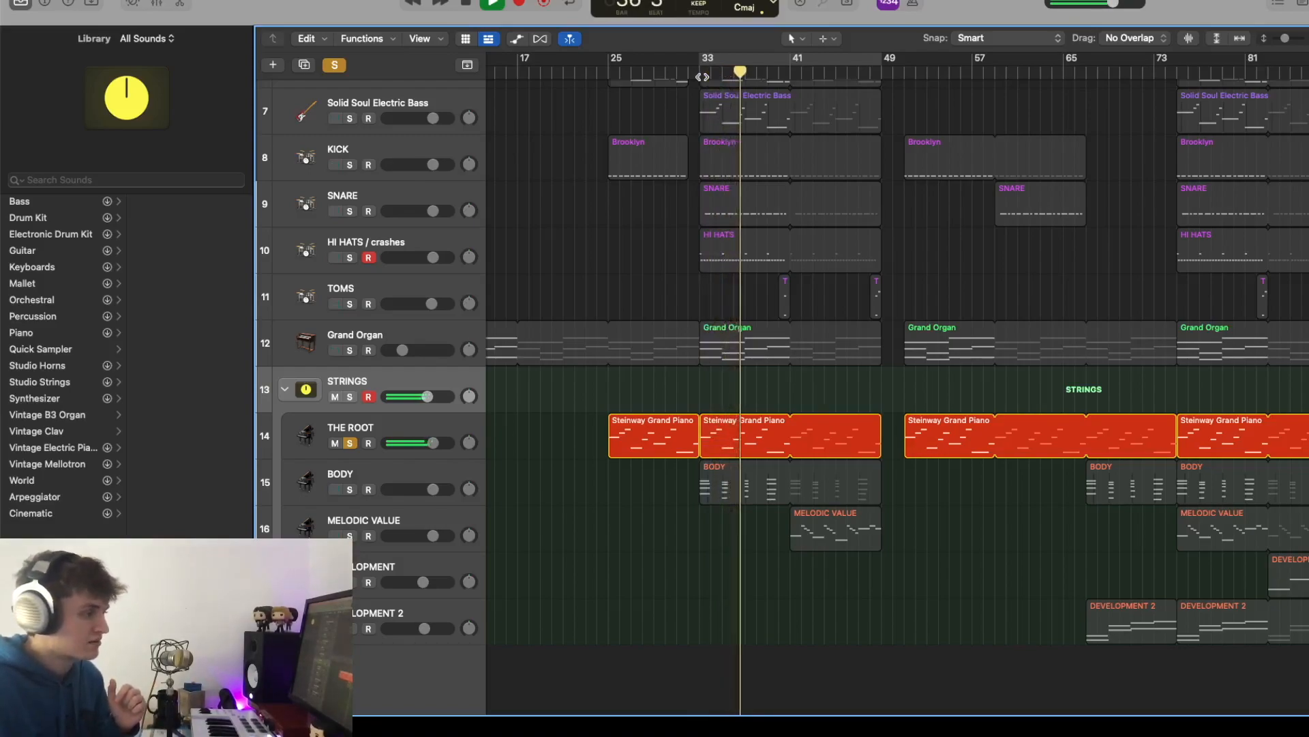
{"action": "key", "text": "space"}
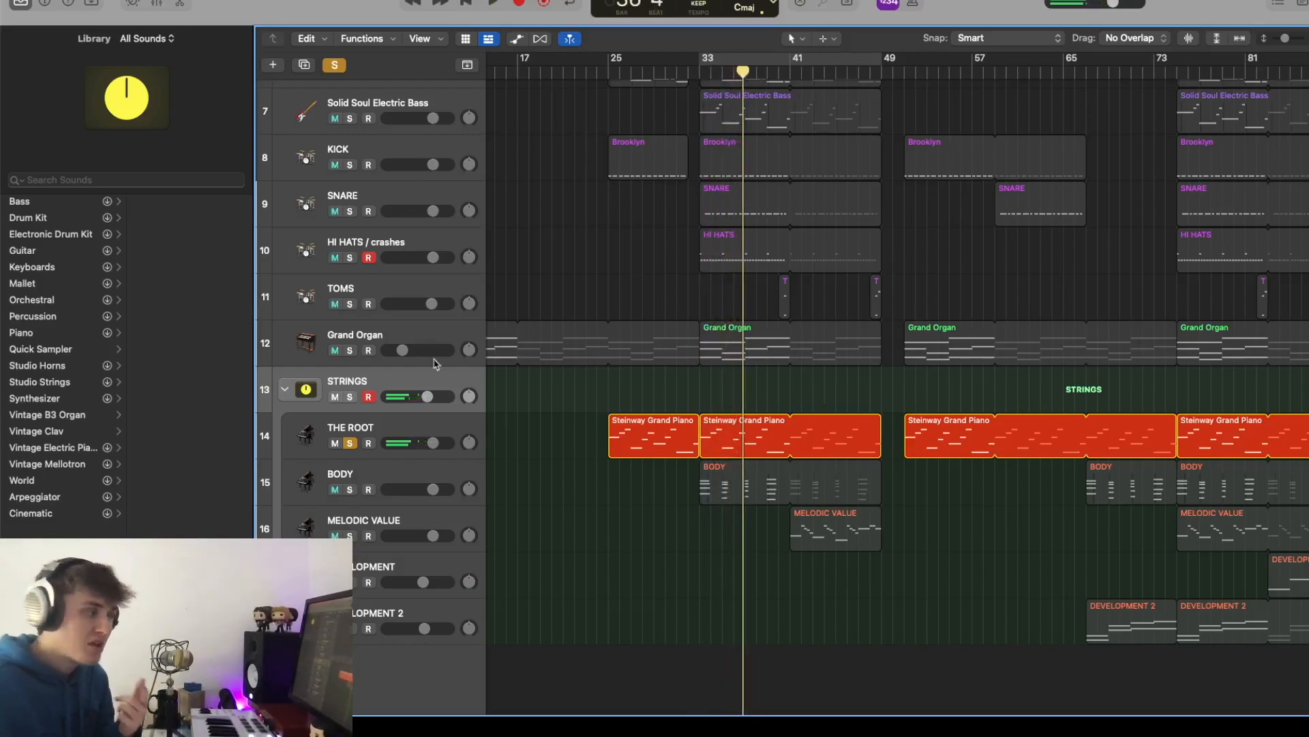
{"action": "left_click", "coordinate": [350, 443]}
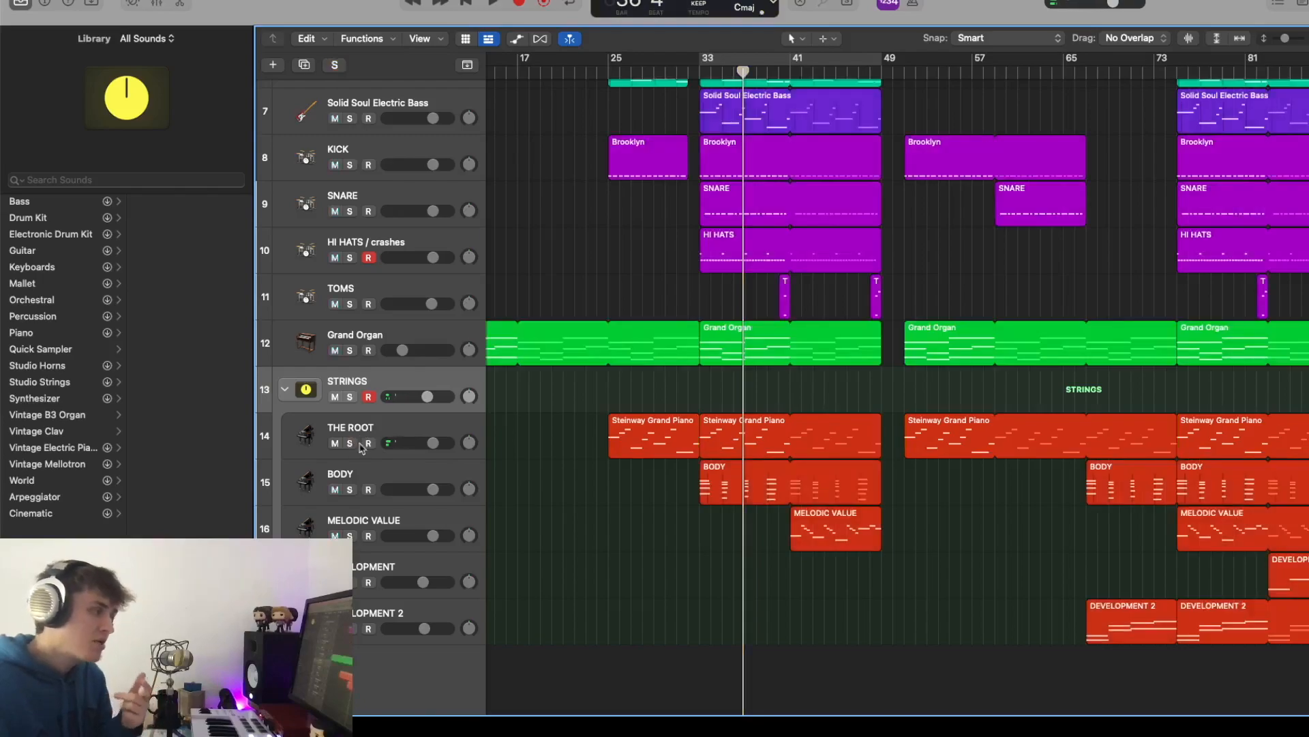
Solo and select BODY, play it from bar 33, add THE ROOT to the solo, stop, and return the playhead to bar 33
{"action": "left_click", "coordinate": [350, 489]}
{"action": "left_click", "coordinate": [383, 478]}
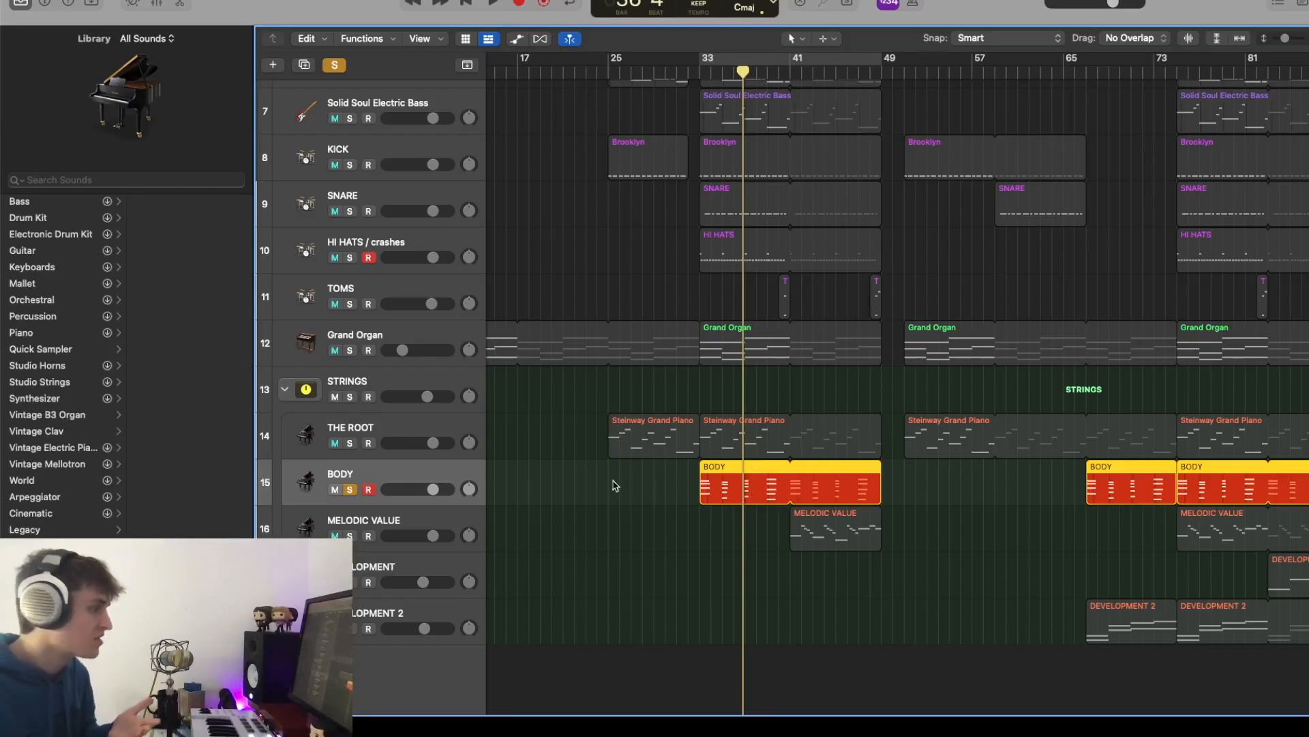
{"action": "left_click", "coordinate": [699, 69]}
{"action": "key", "text": "space"}
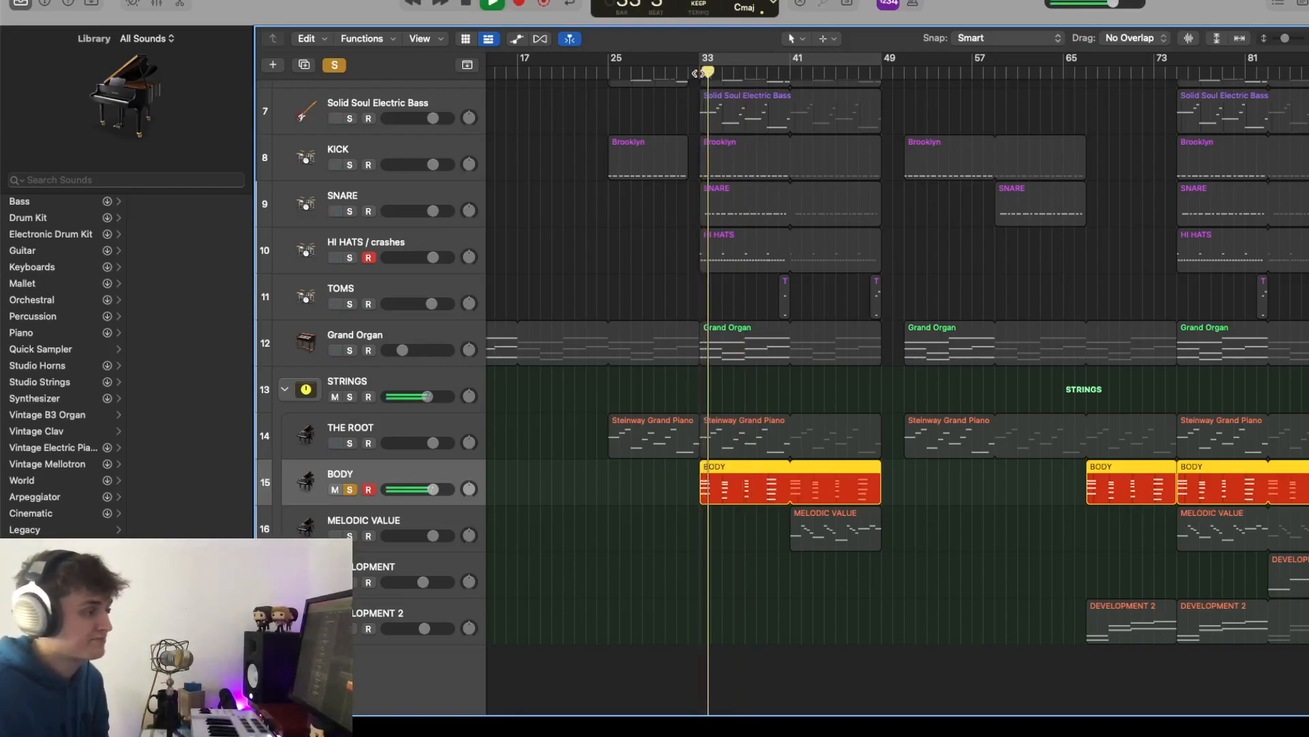
{"action": "left_click", "coordinate": [350, 443]}
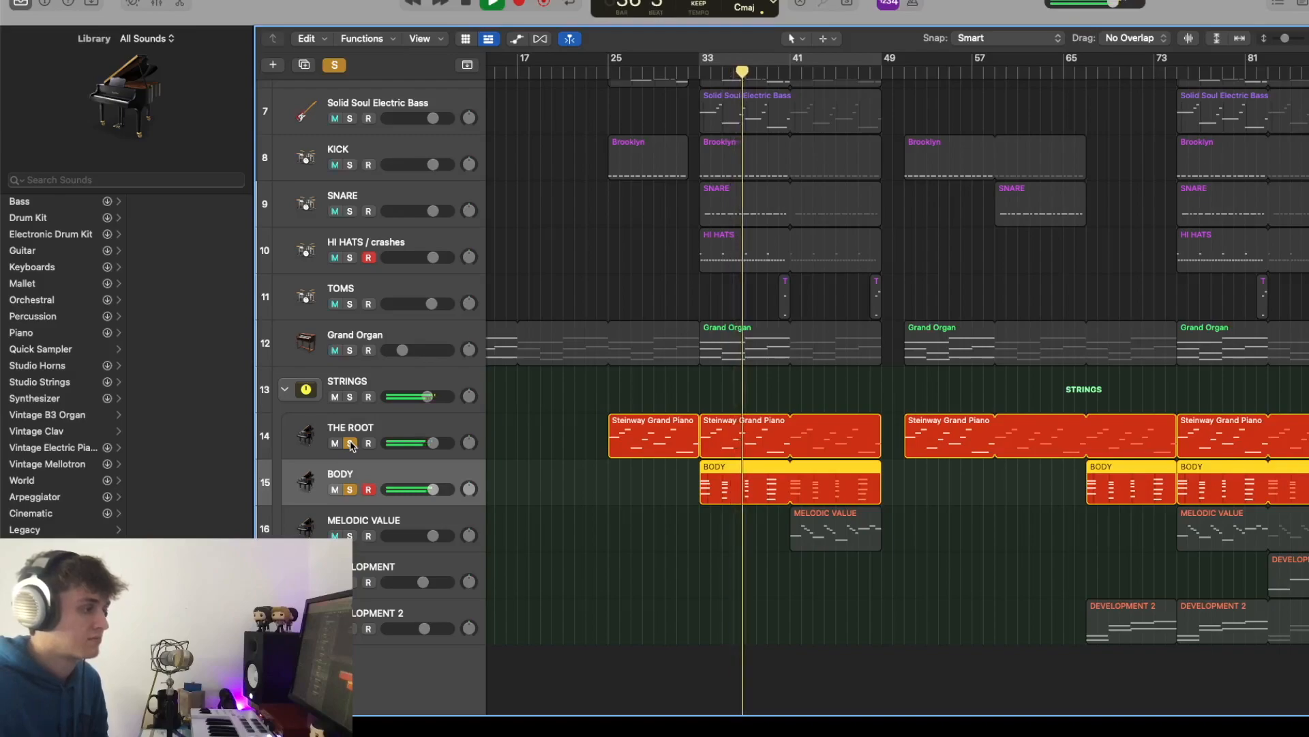
{"action": "key", "text": "space"}
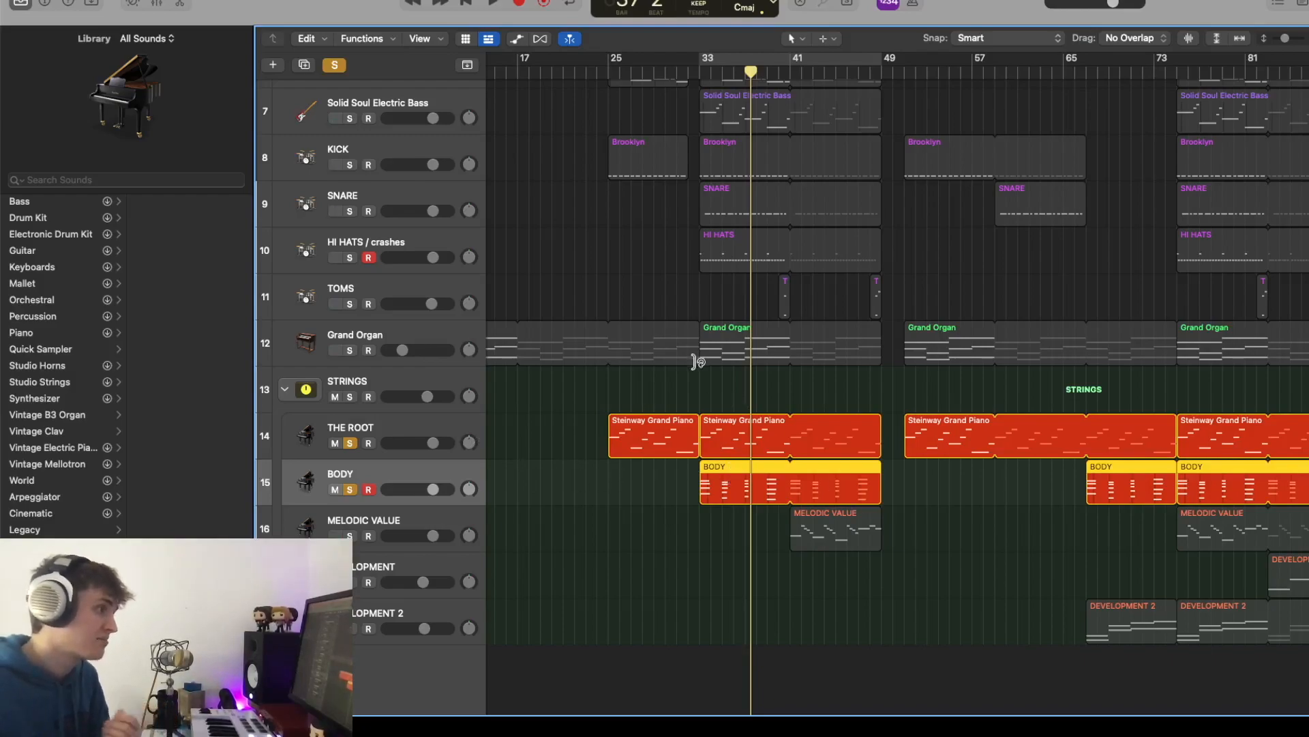
{"action": "left_click", "coordinate": [699, 71]}
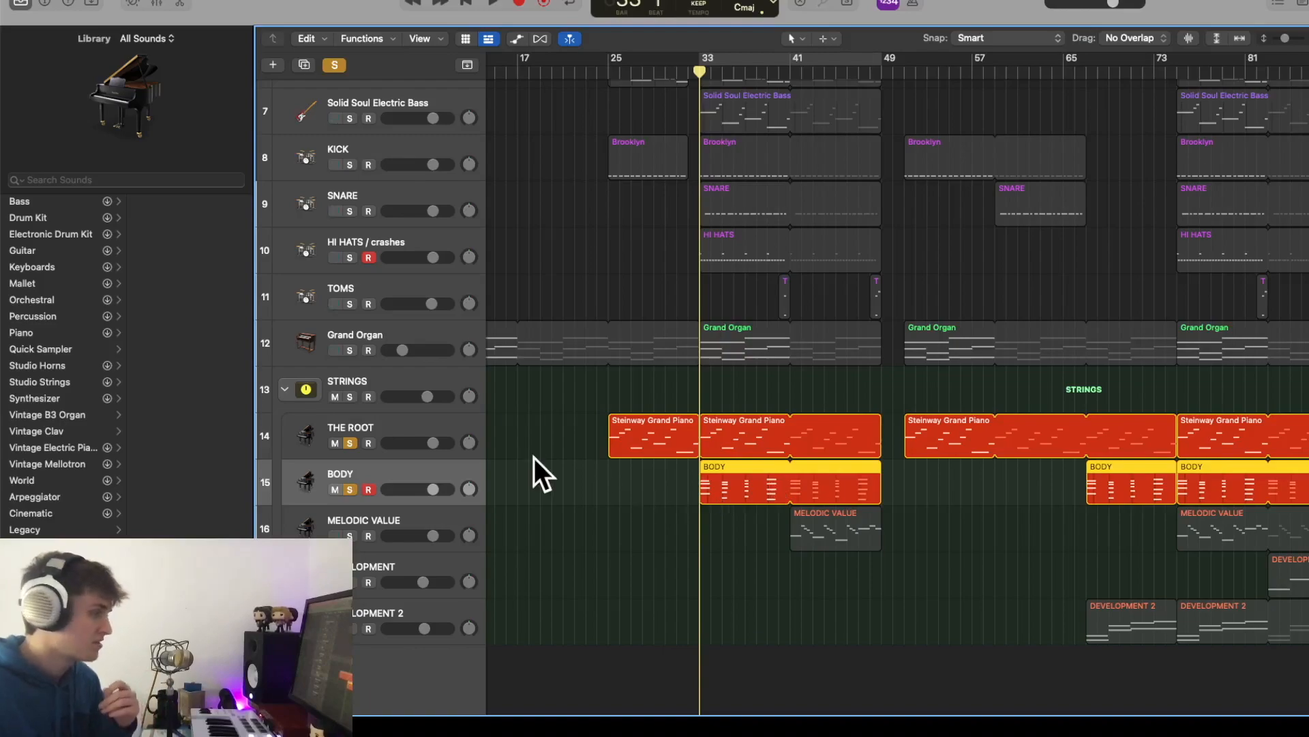
Add MELODIC VALUE to the soloed string tracks and place the playhead at bar 41, where its first region starts
{"action": "left_click", "coordinate": [350, 535]}
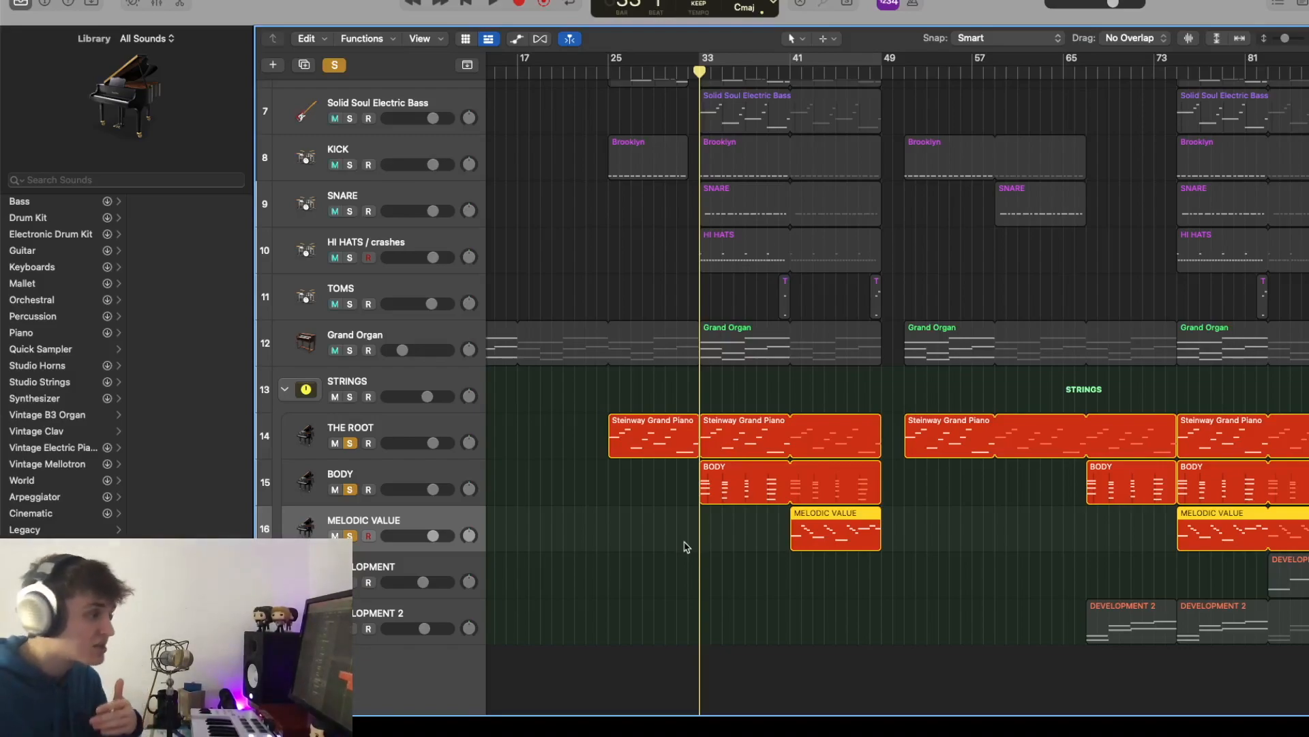
{"action": "left_click", "coordinate": [795, 72]}
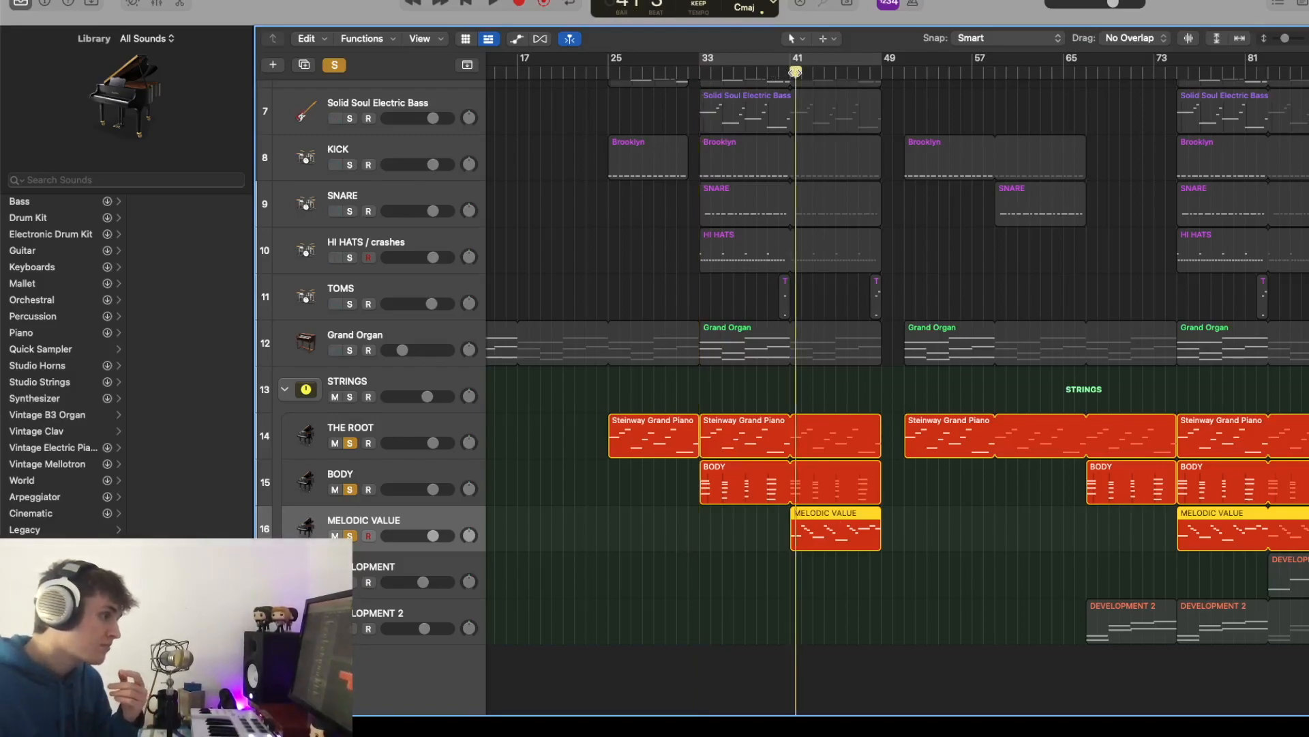
{"action": "left_click_drag", "start_coordinate": [793, 74], "coordinate": [790, 73]}
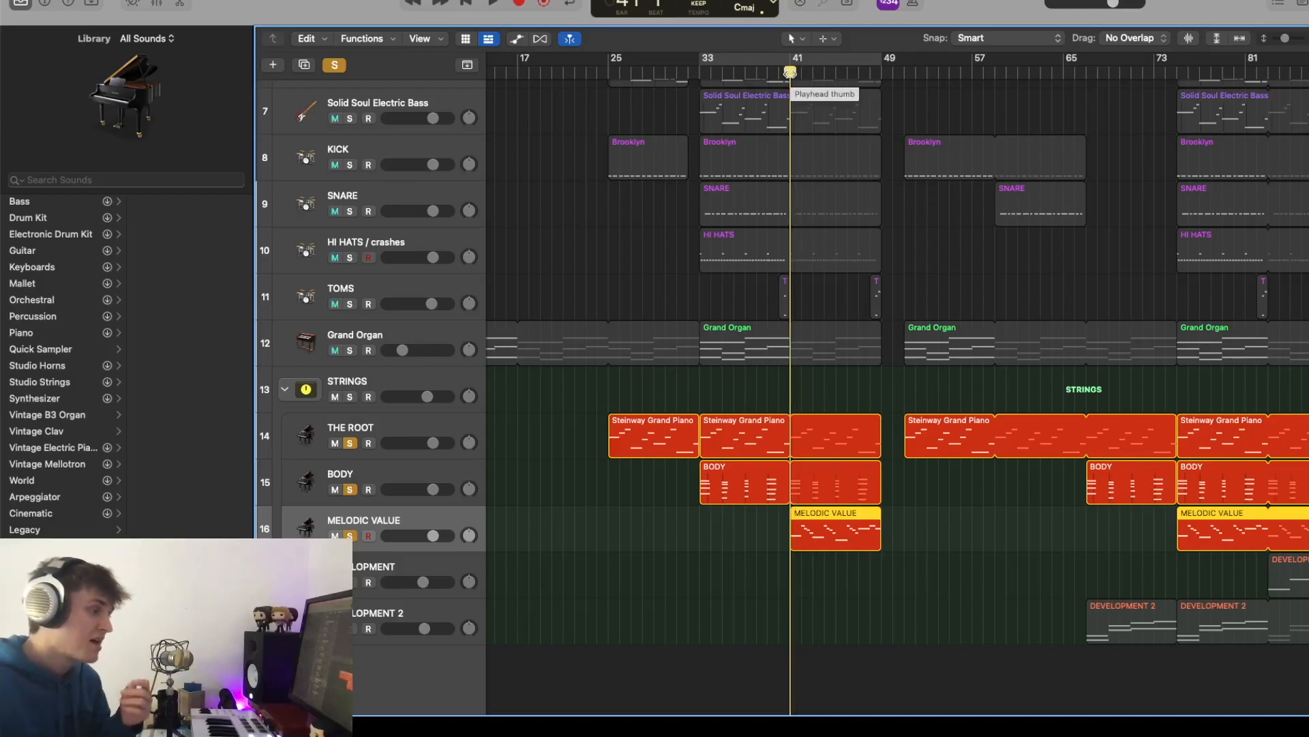
Remove BODY and THE ROOT from the solo, play MELODIC VALUE alone from bar 41, and stop playback
{"action": "left_click", "coordinate": [350, 489]}
{"action": "left_click", "coordinate": [350, 442]}
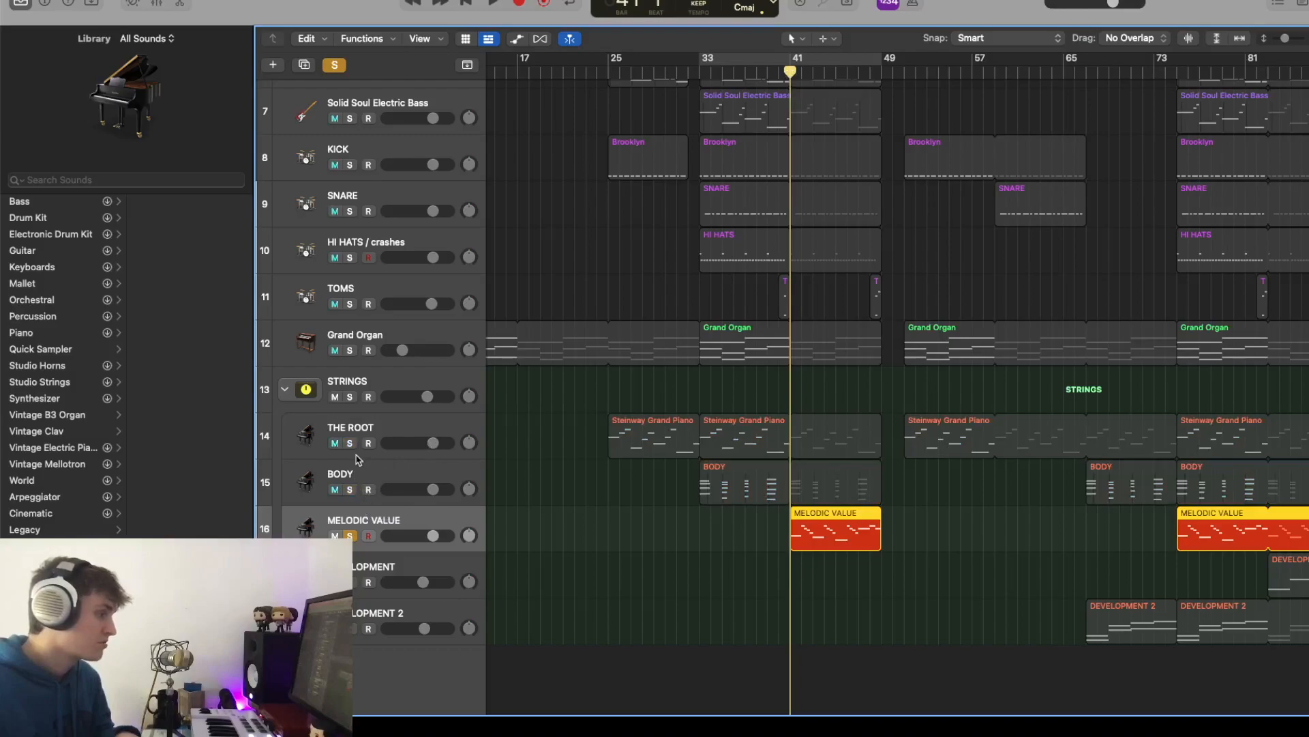
{"action": "key", "text": "space"}
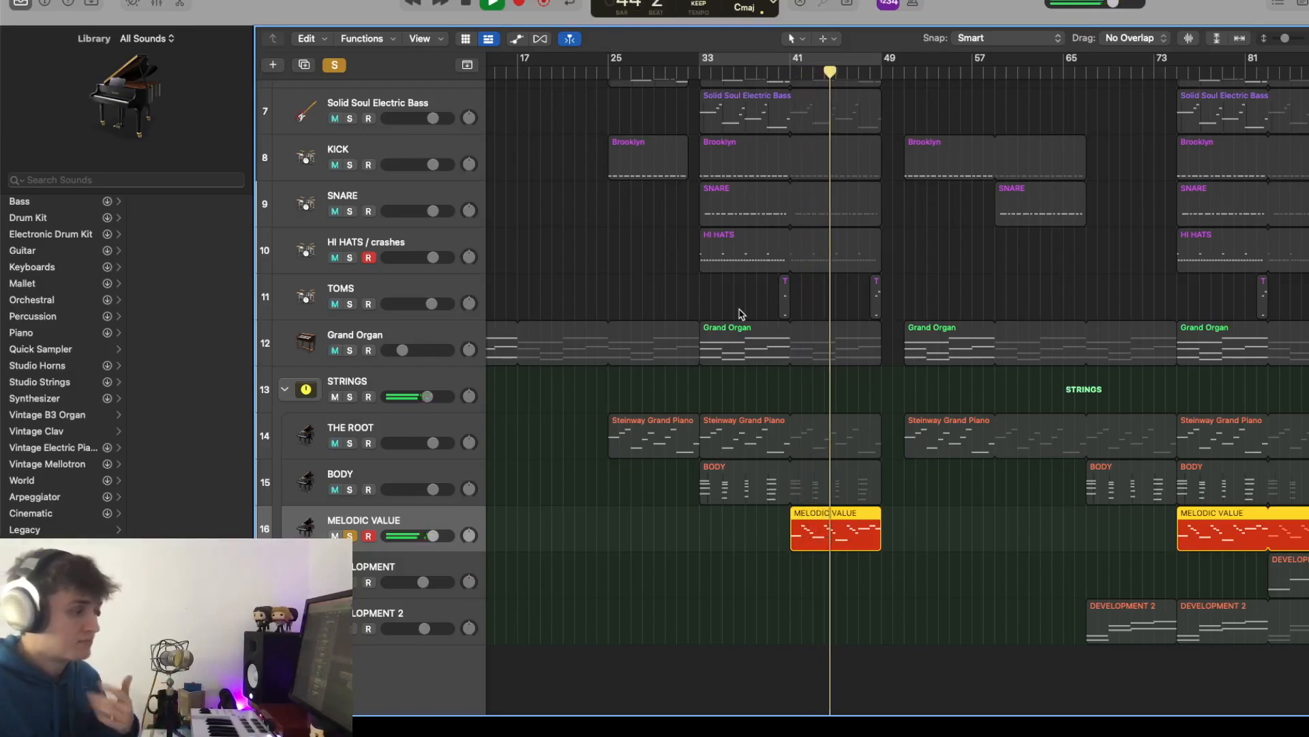
{"action": "key", "text": "space"}
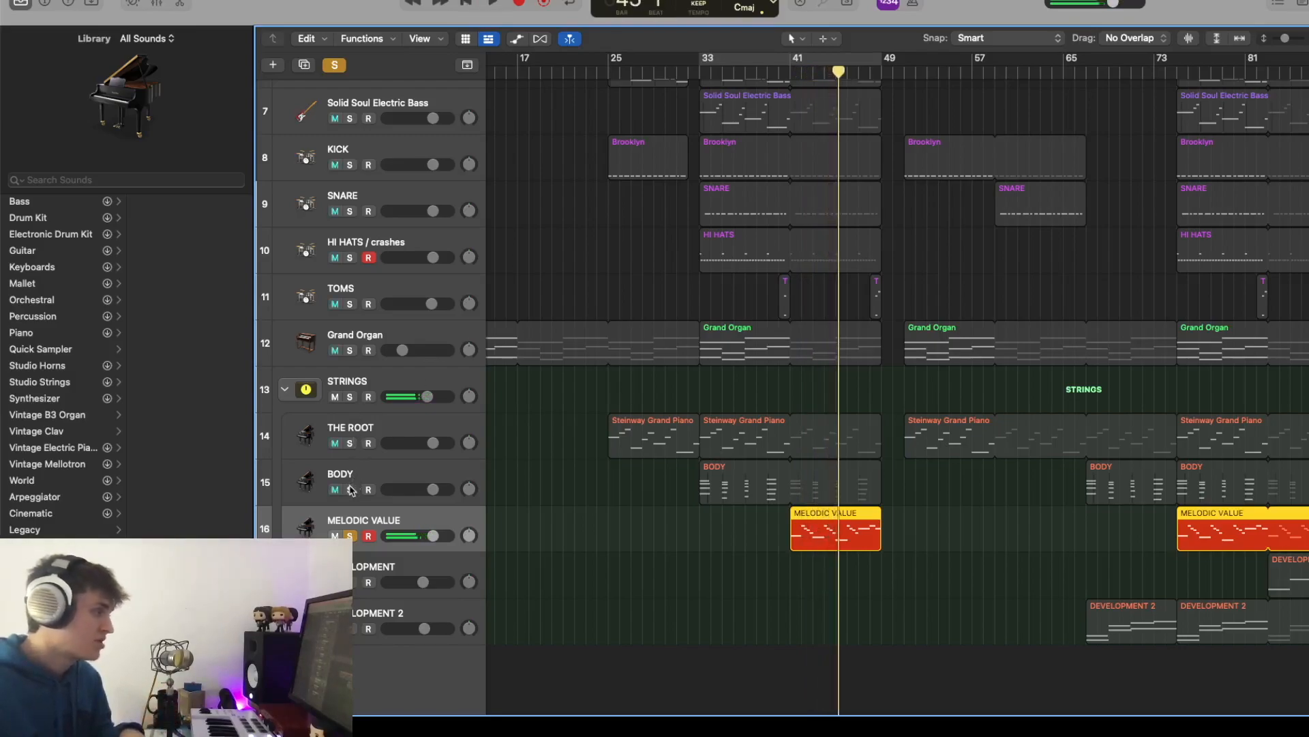
Solo BODY and THE ROOT again alongside MELODIC VALUE, play them from bar 41, stop, and return the playhead to bar 41
{"action": "left_click", "coordinate": [350, 489]}
{"action": "left_click", "coordinate": [354, 446]}
{"action": "left_click", "coordinate": [791, 71]}
{"action": "key", "text": "super+t"}
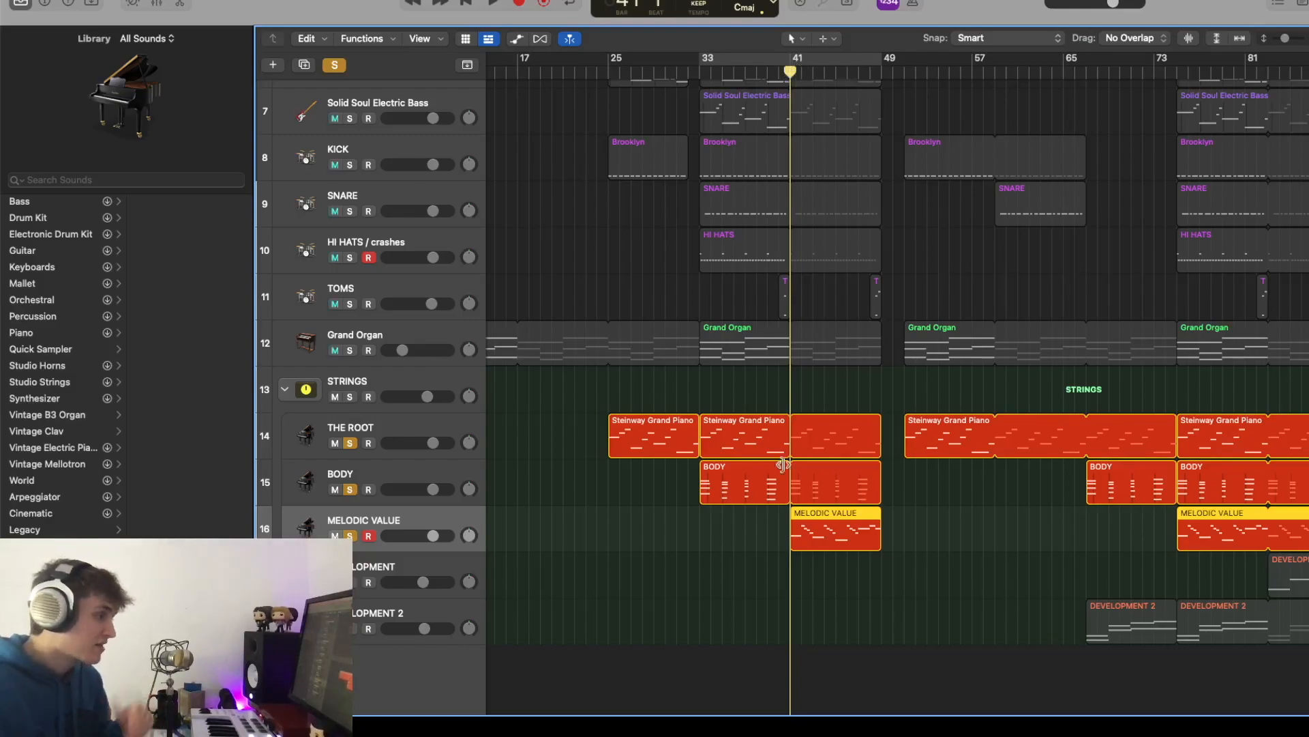
{"action": "key", "text": "space"}
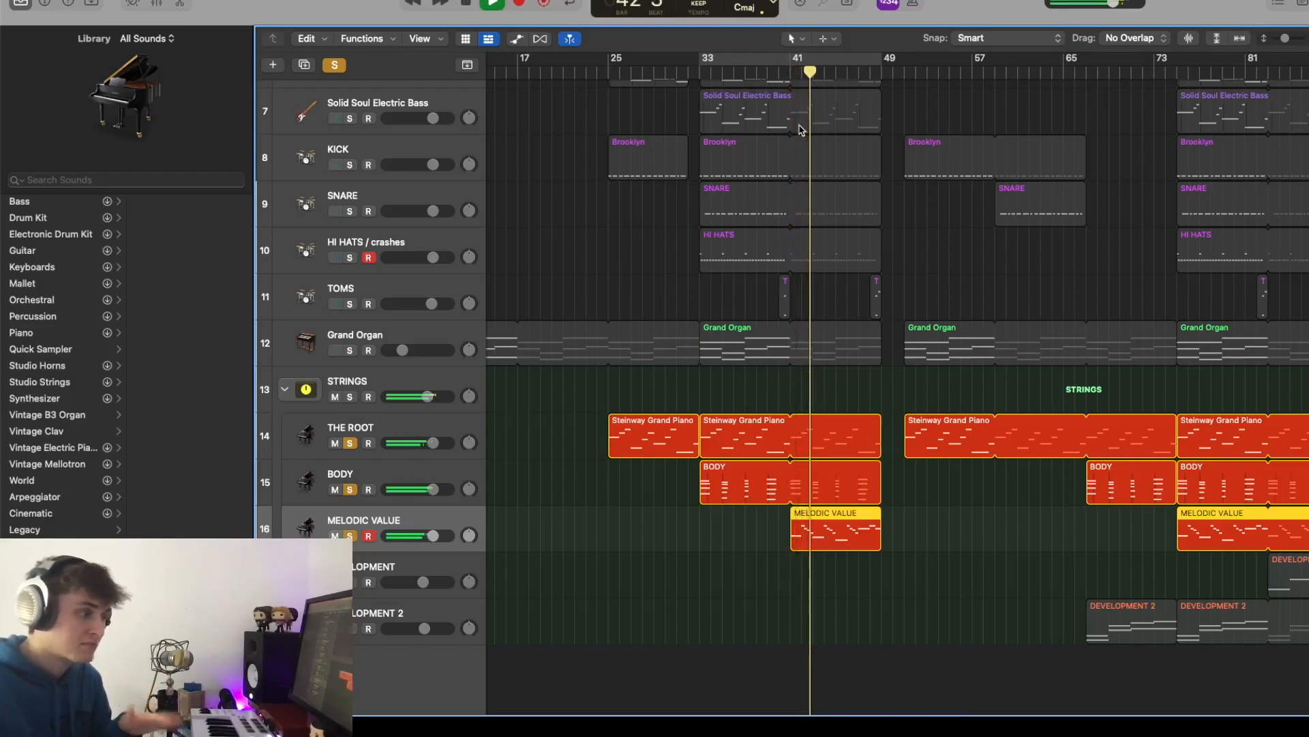
{"action": "key", "text": "space"}
{"action": "left_click", "coordinate": [791, 73]}
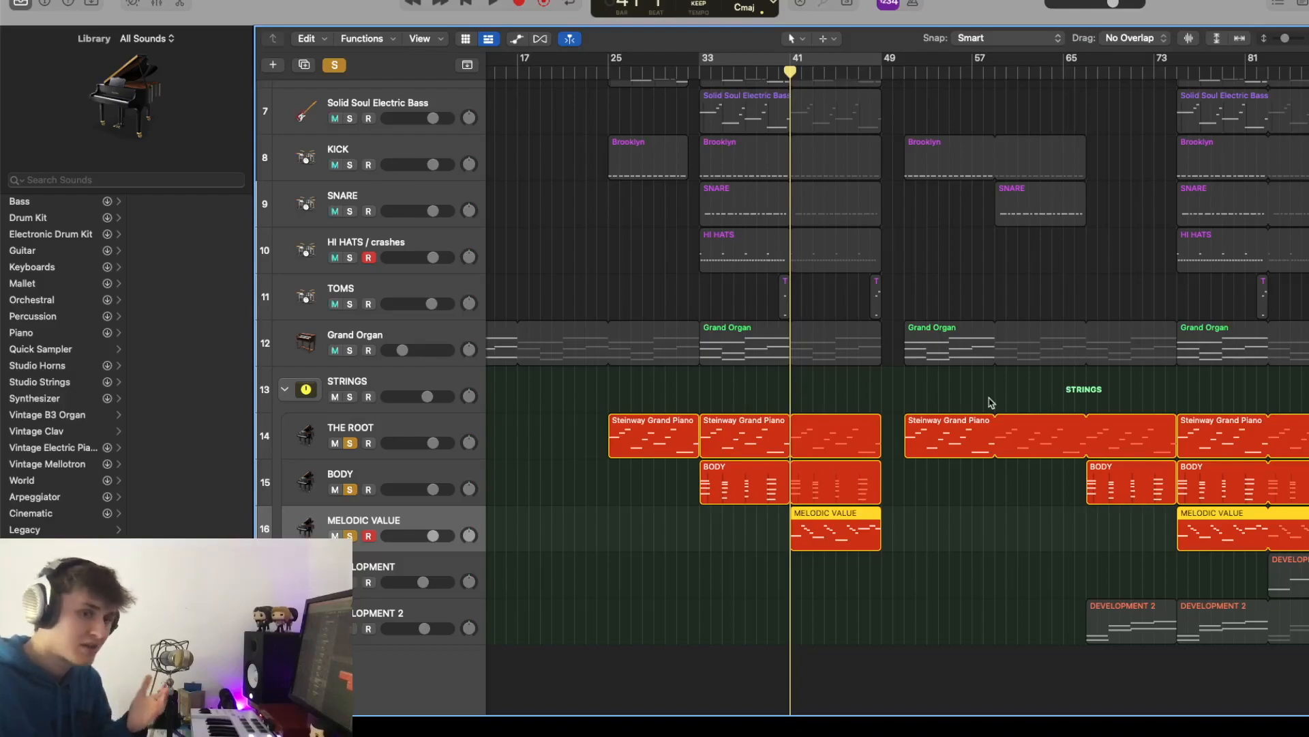
Add DEVELOPMENT 2 to the soloed string tracks and place the playhead at bar 67, where its first region starts
{"action": "scroll", "coordinate": [961, 403], "scroll_direction": "right", "scroll_amount": 3}
{"action": "scroll", "coordinate": [960, 403], "scroll_direction": "right", "scroll_amount": 5}
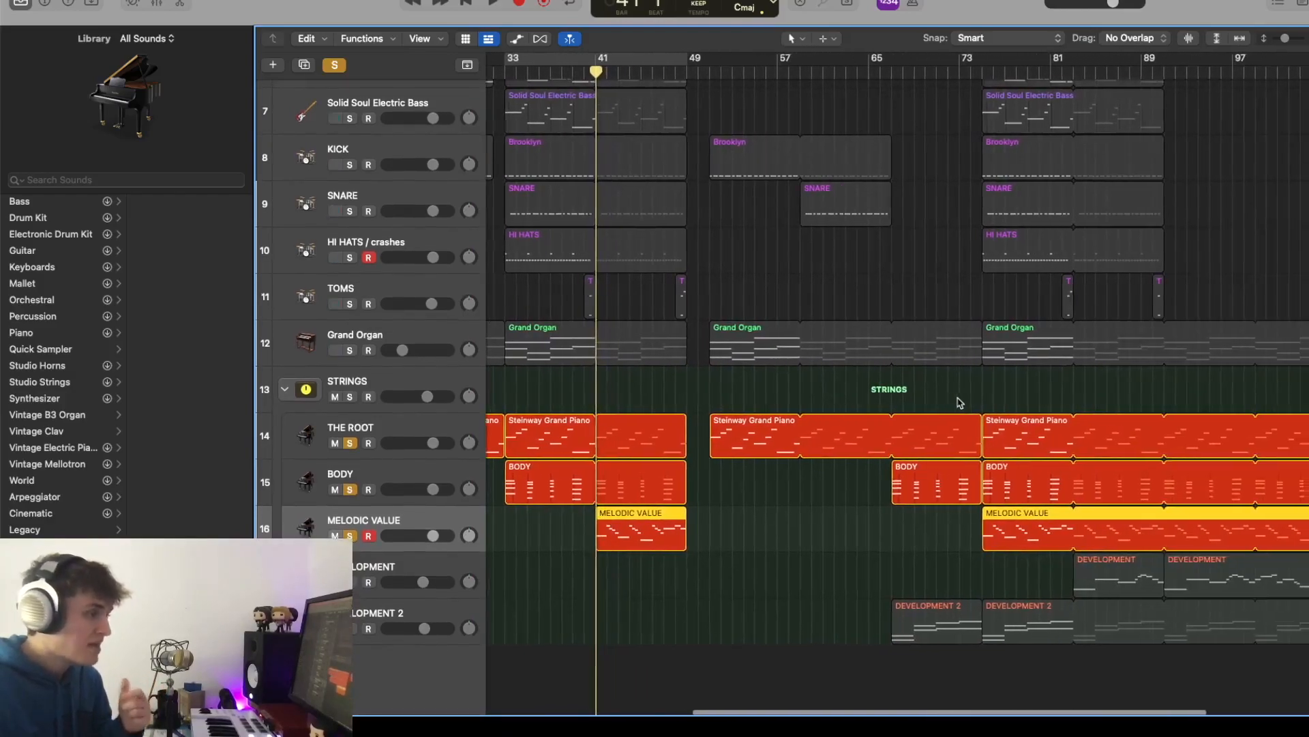
{"action": "scroll", "coordinate": [517, 428], "scroll_direction": "up", "scroll_amount": 1}
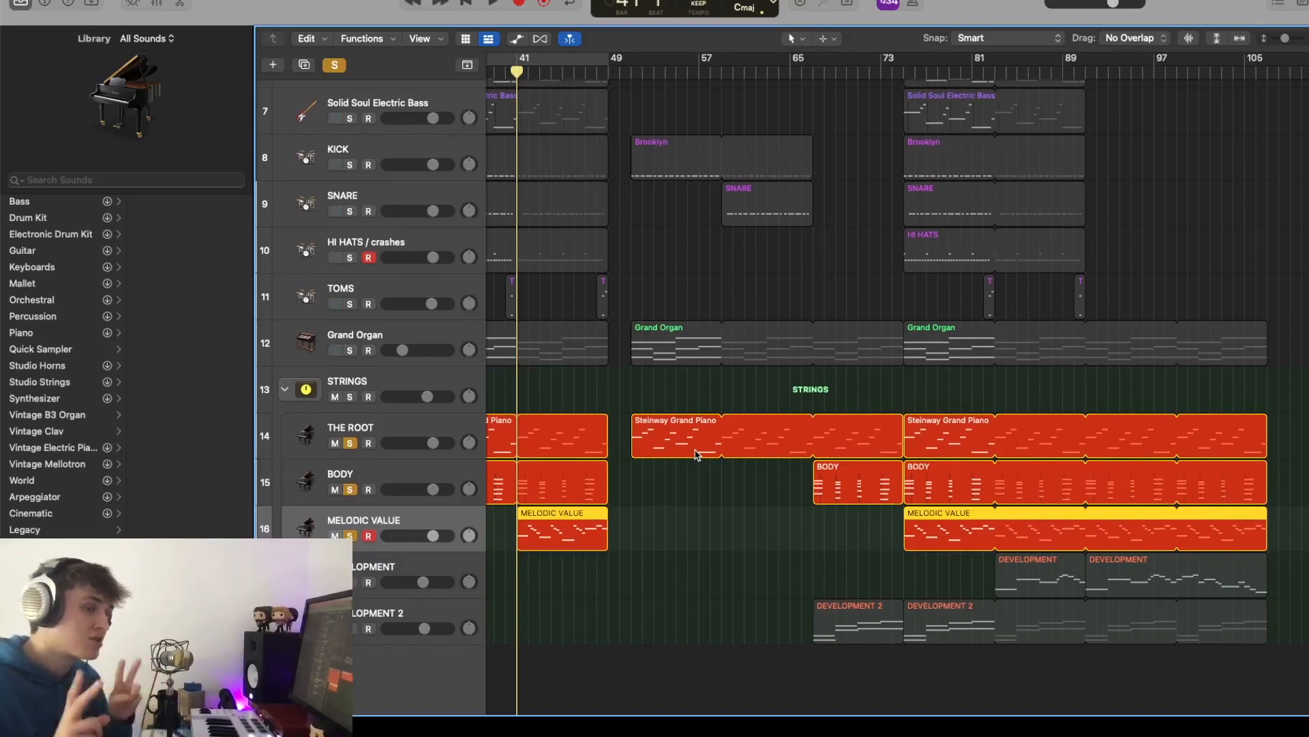
{"action": "key", "text": "z"}
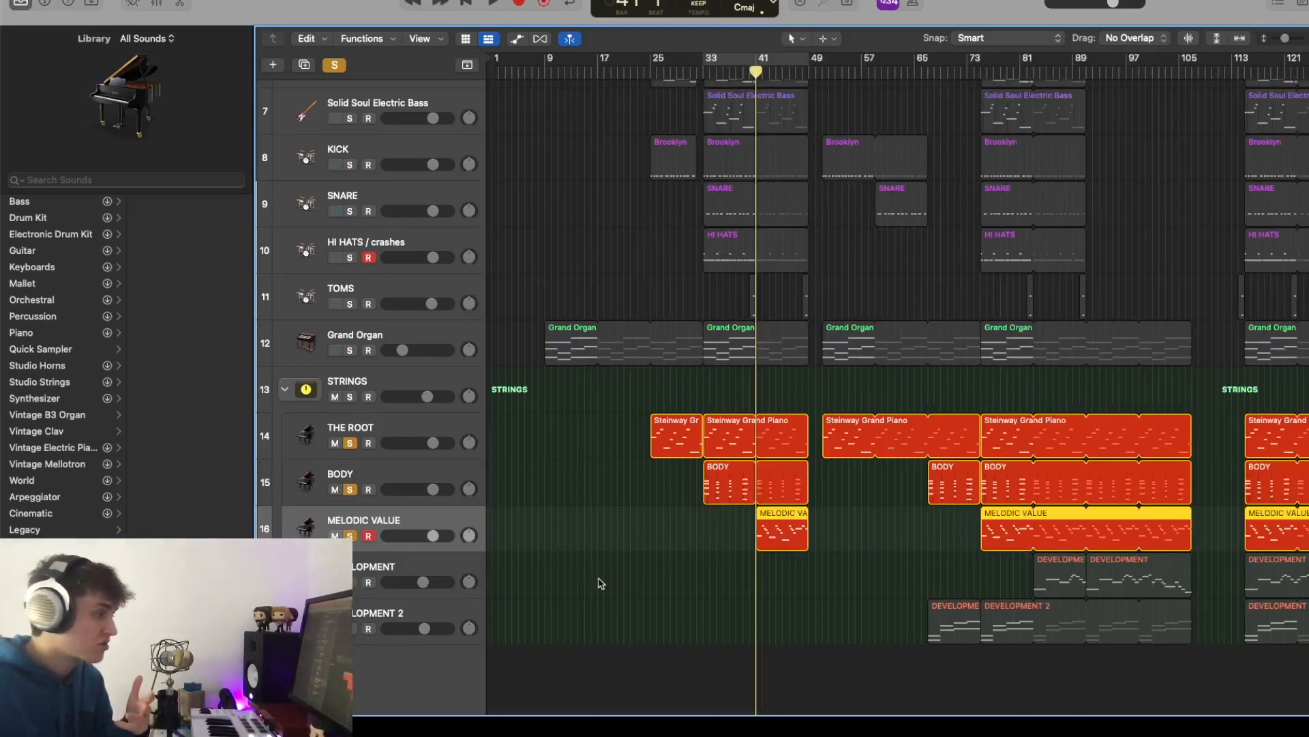
{"action": "left_click", "coordinate": [469, 609]}
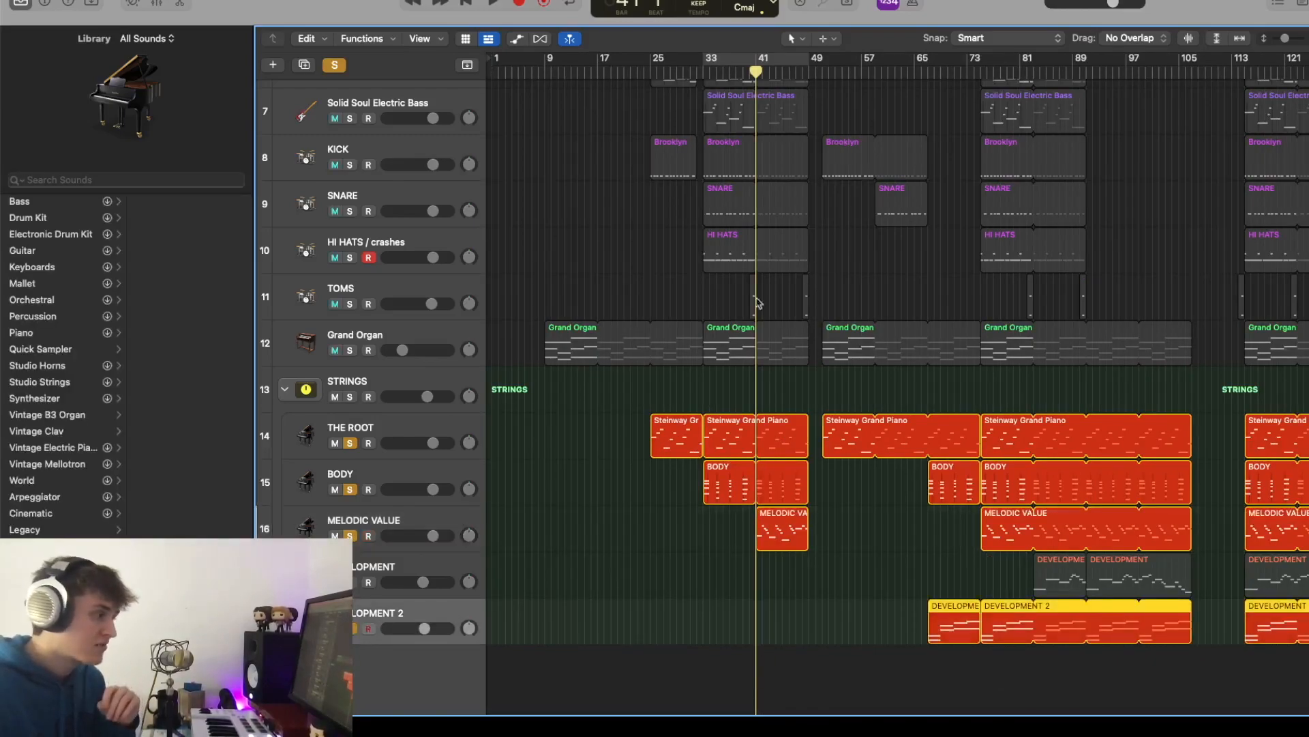
{"action": "left_click", "coordinate": [918, 75]}
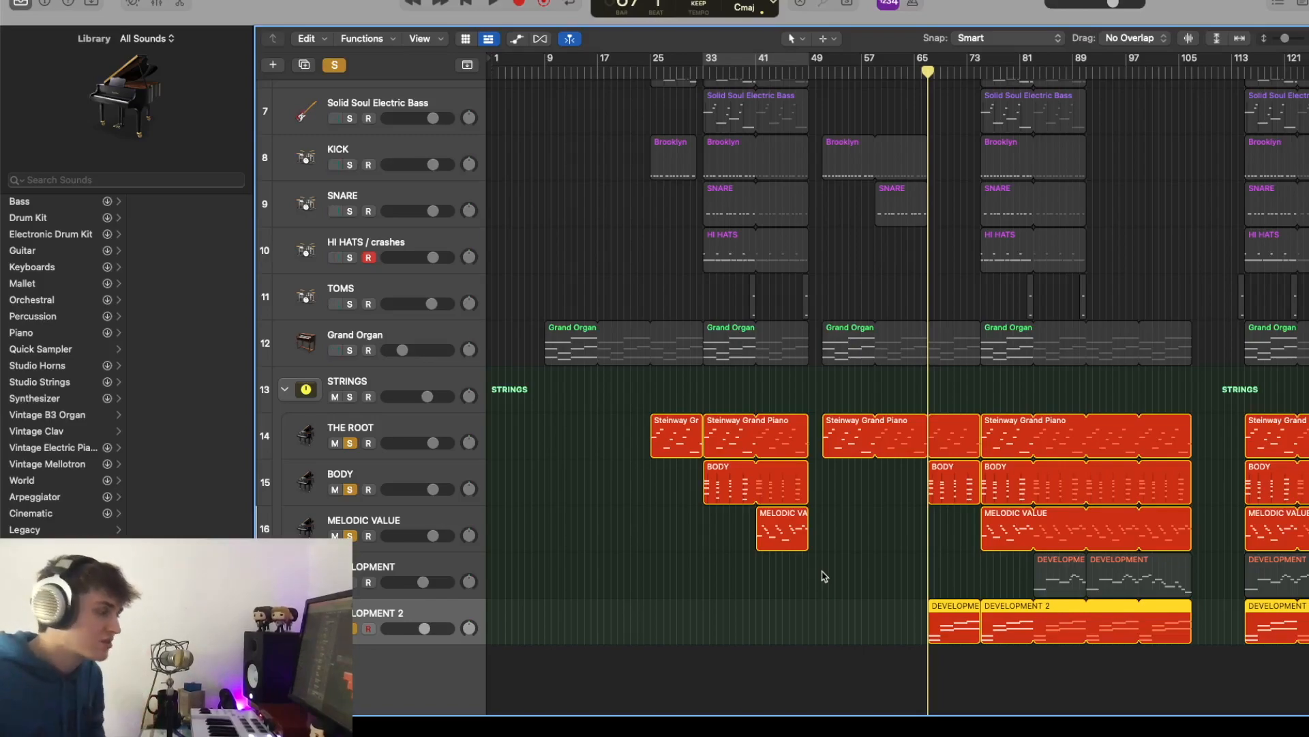
{"action": "scroll", "coordinate": [920, 320], "scroll_direction": "up", "scroll_amount": 8}
{"action": "scroll", "coordinate": [944, 171], "scroll_direction": "down", "scroll_amount": 8}
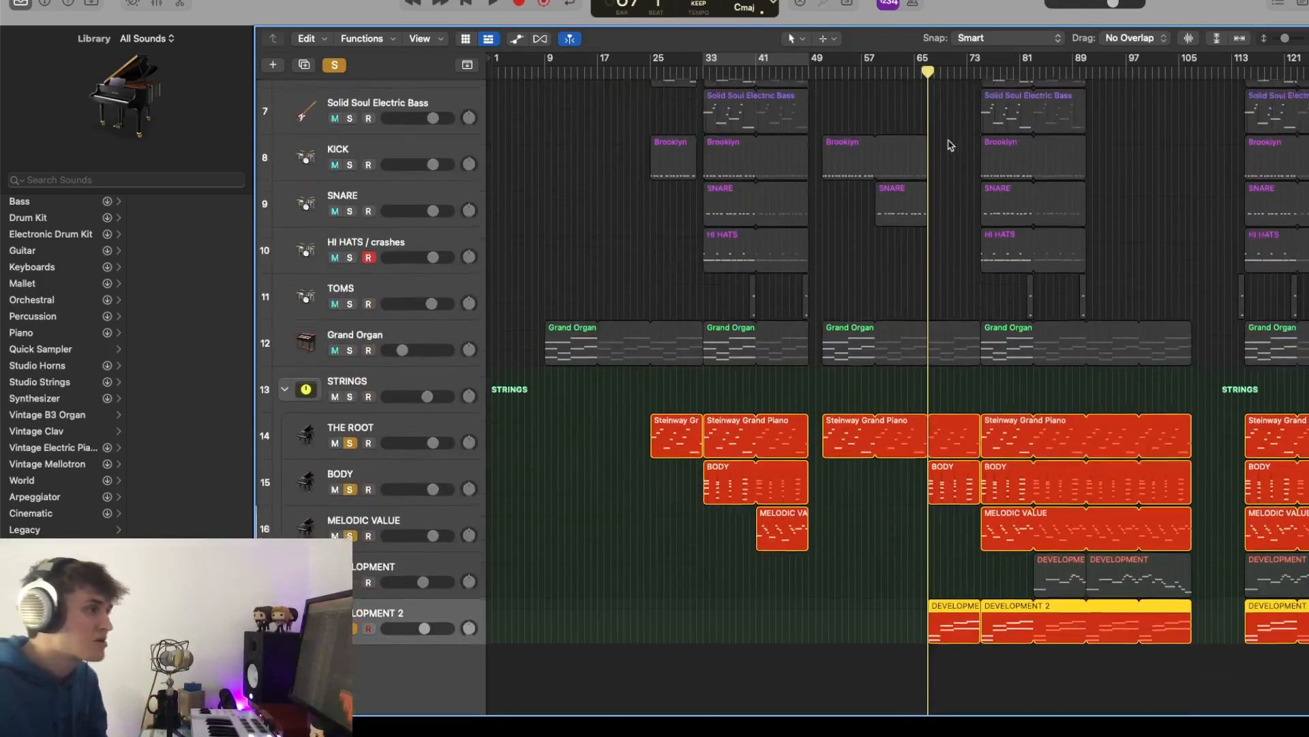
Clear all solos, play the full arrangement from bar 67 with DEVELOPMENT 2 muted, and stop playback
{"action": "left_click", "coordinate": [334, 65]}
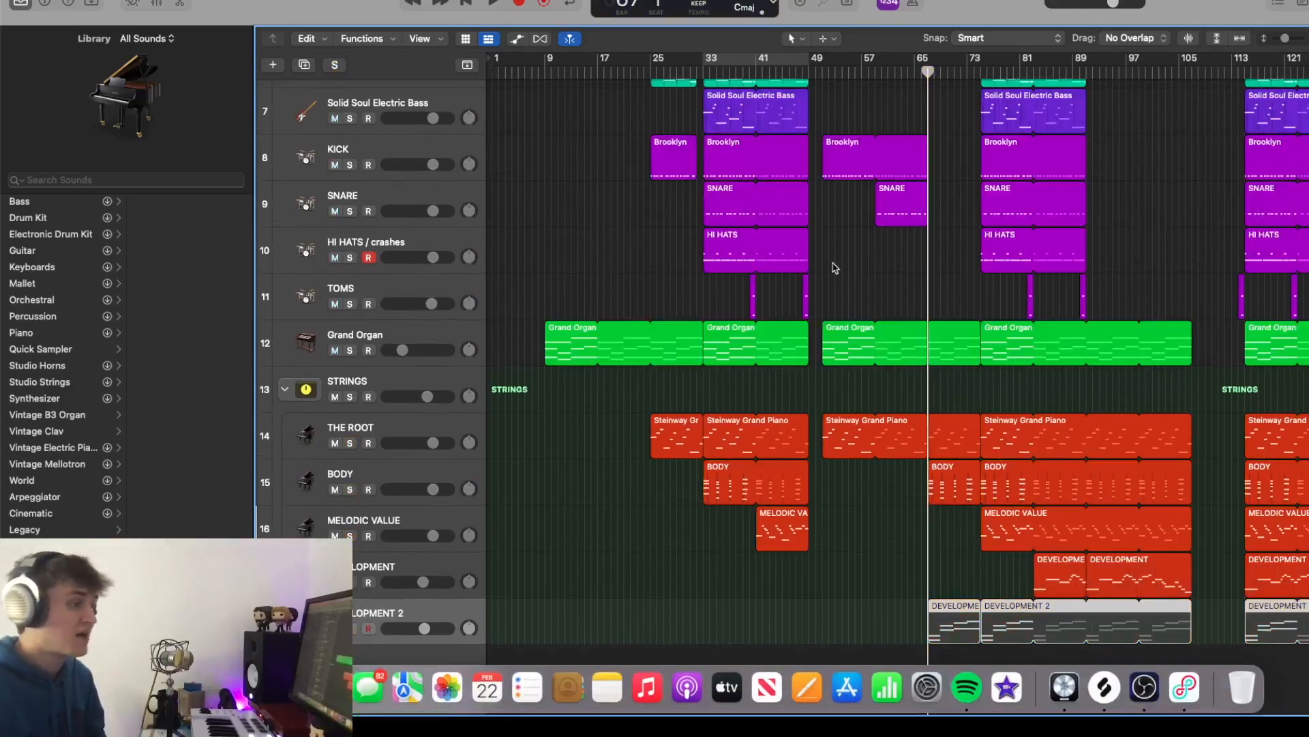
{"action": "key", "text": "space"}
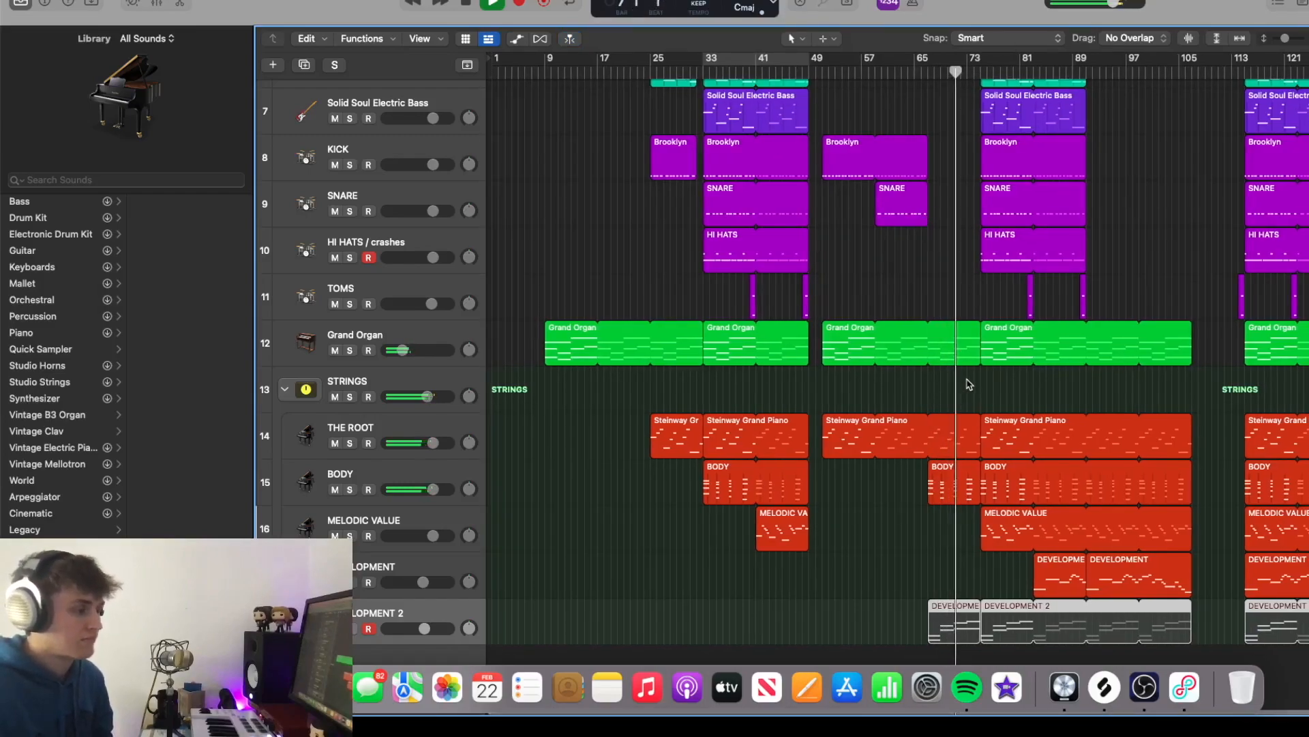
{"action": "key", "text": "space"}
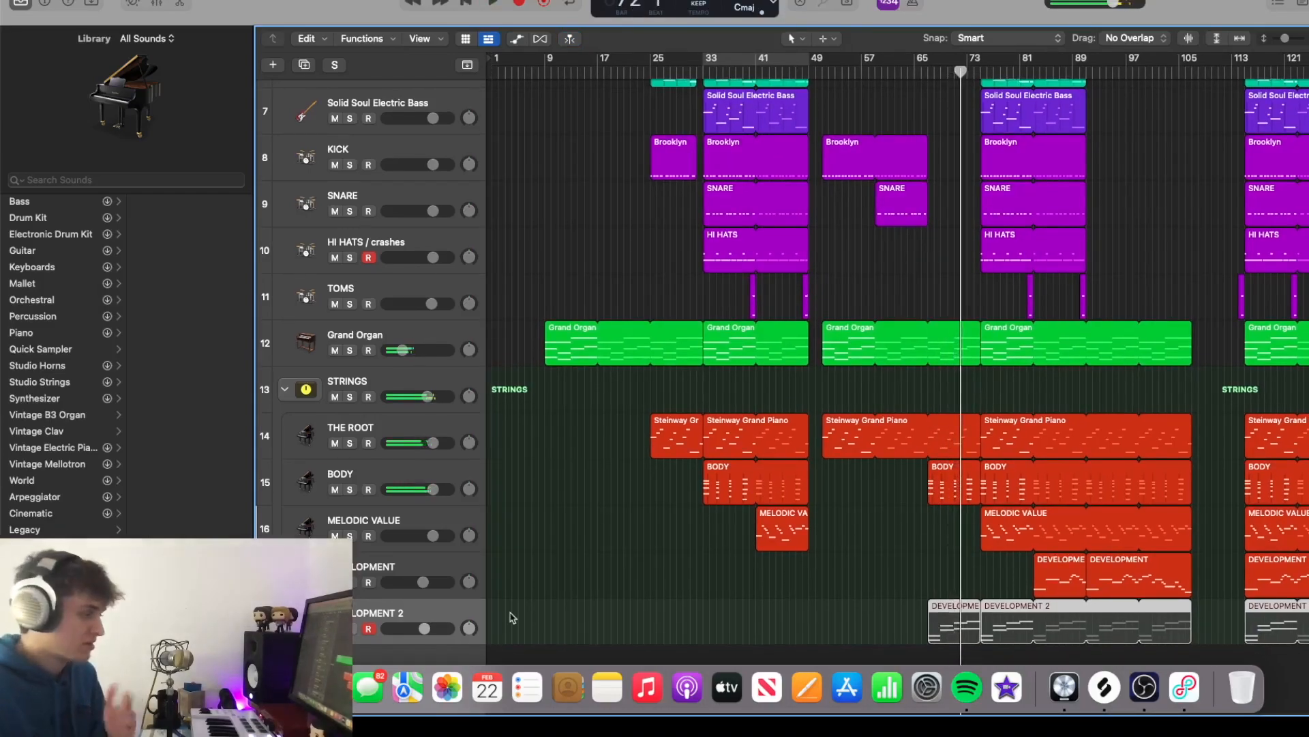
Return the playhead to bar 67, play the arrangement again with DEVELOPMENT 2 unmuted, and stop playback
{"action": "left_click", "coordinate": [929, 73]}
{"action": "key", "text": "space"}
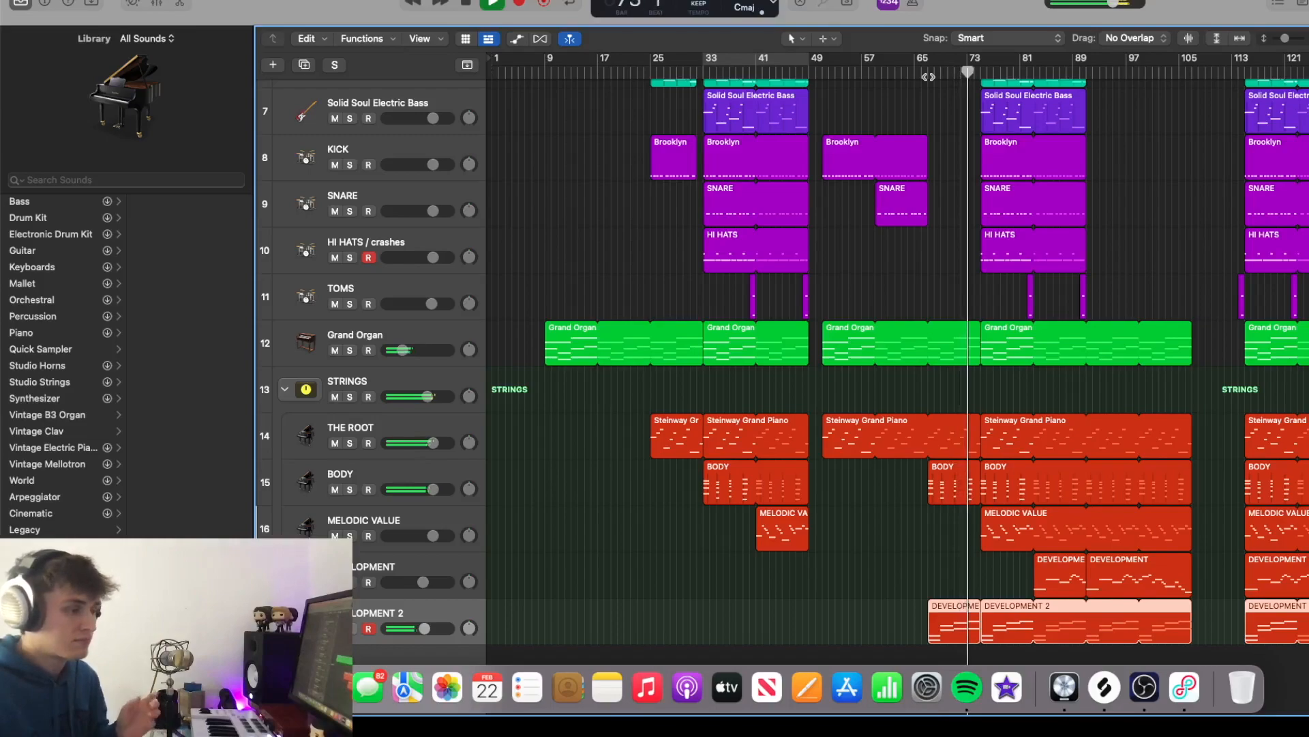
{"action": "key", "text": "space"}
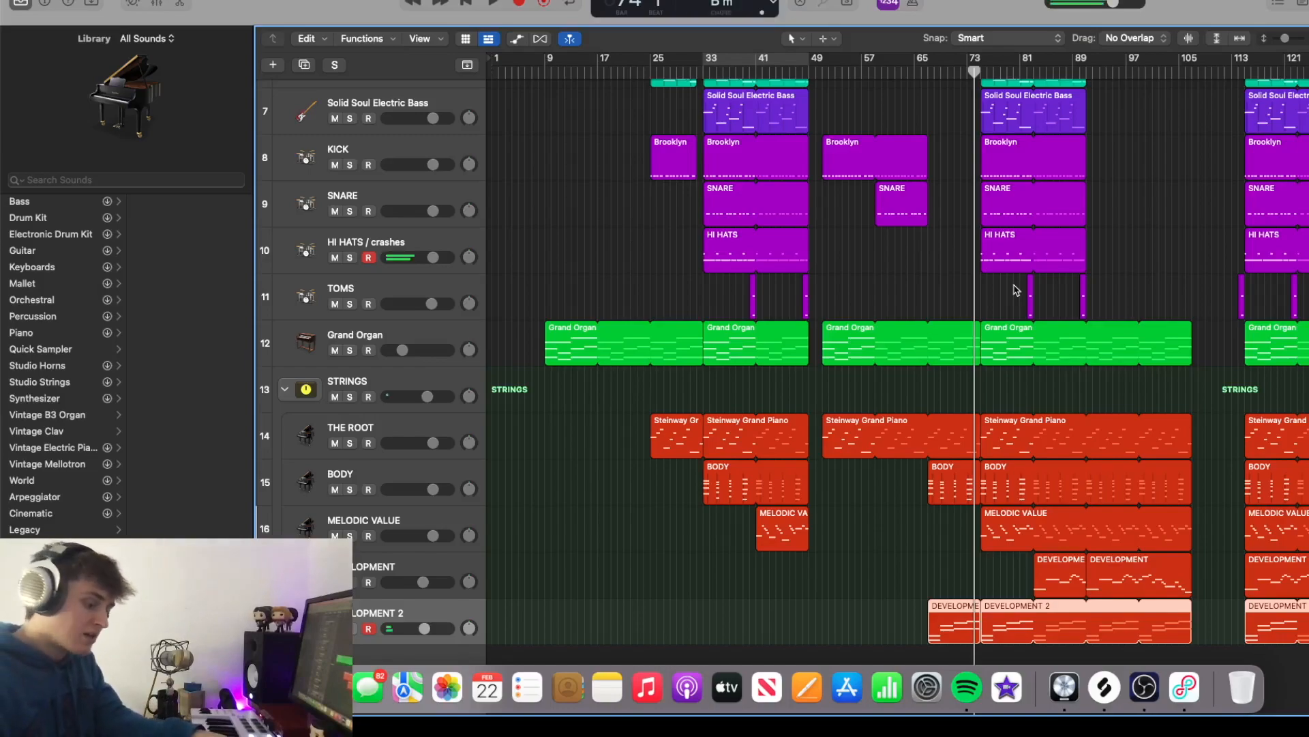
Select the PIANO track and arm it for recording instead of HI HATS / crashes
{"action": "scroll", "coordinate": [386, 336], "scroll_direction": "up", "scroll_amount": 5}
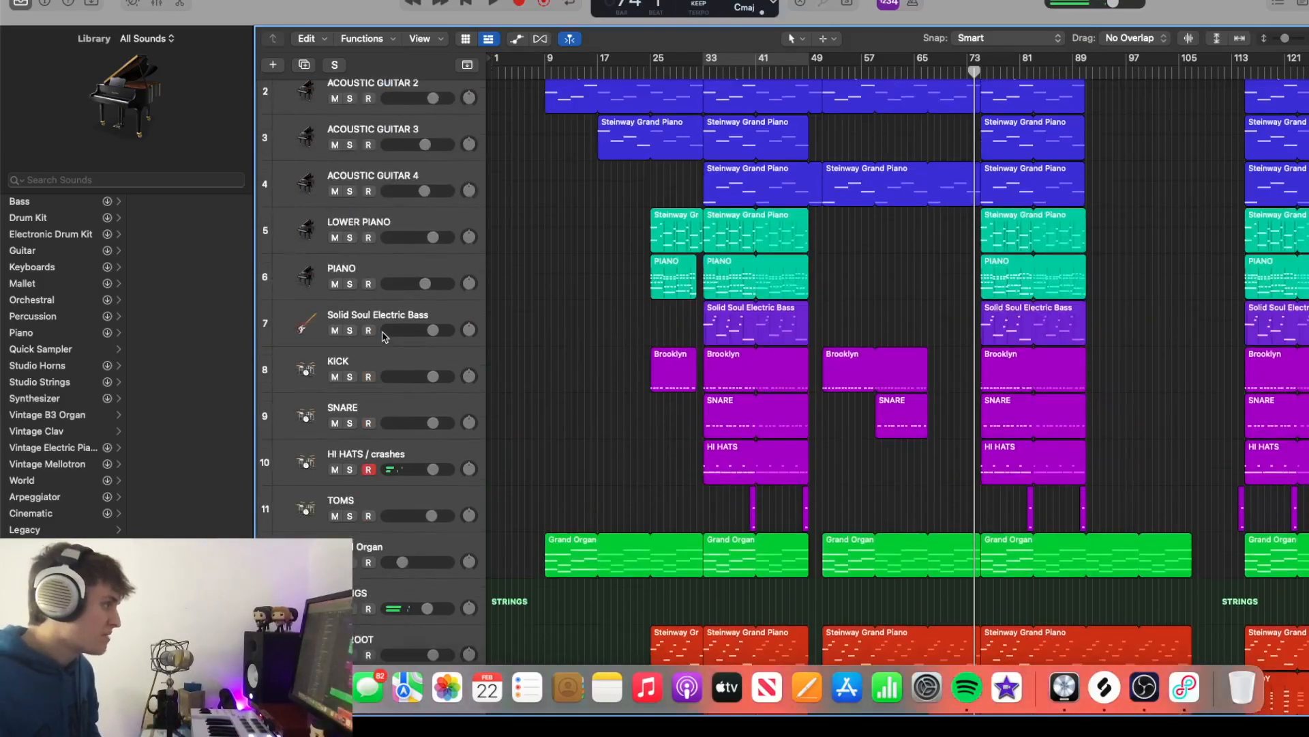
{"action": "left_click", "coordinate": [368, 285]}
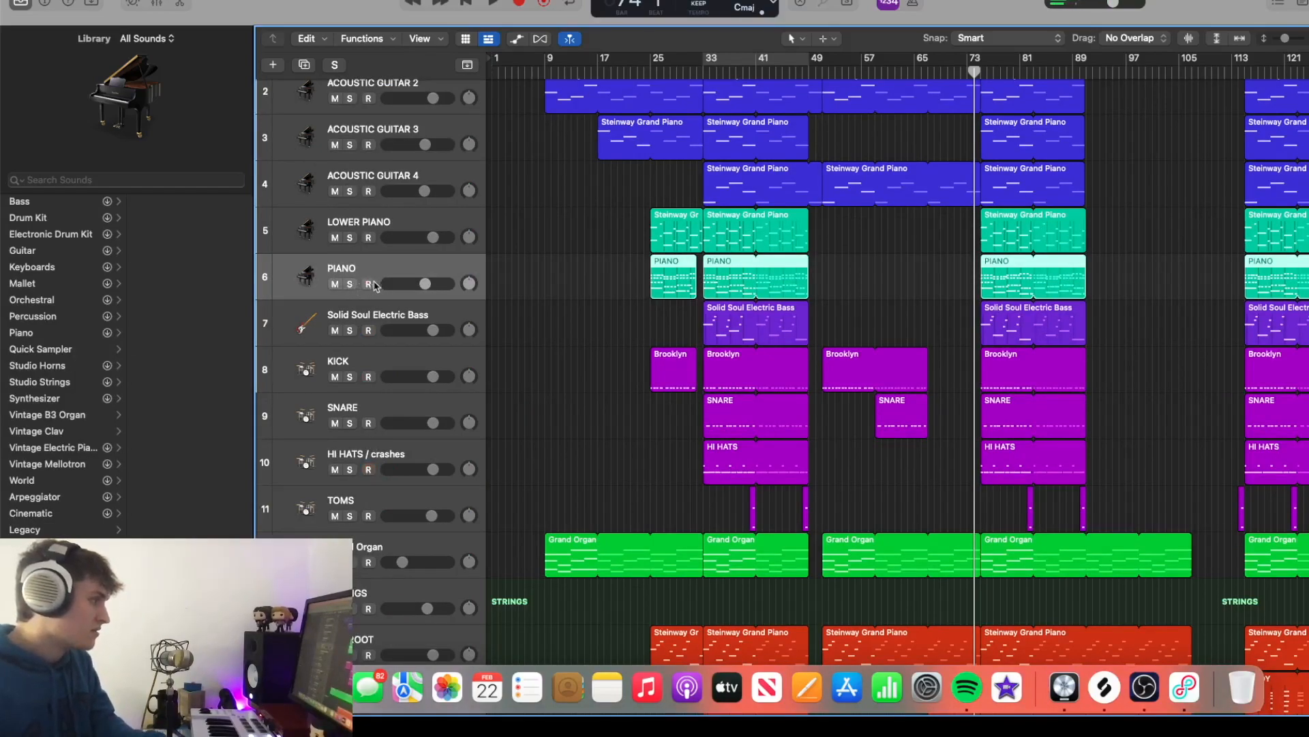
{"action": "scroll", "coordinate": [373, 205], "scroll_direction": "up", "scroll_amount": 2}
{"action": "left_click", "coordinate": [368, 110]}
{"action": "left_click", "coordinate": [368, 340]}
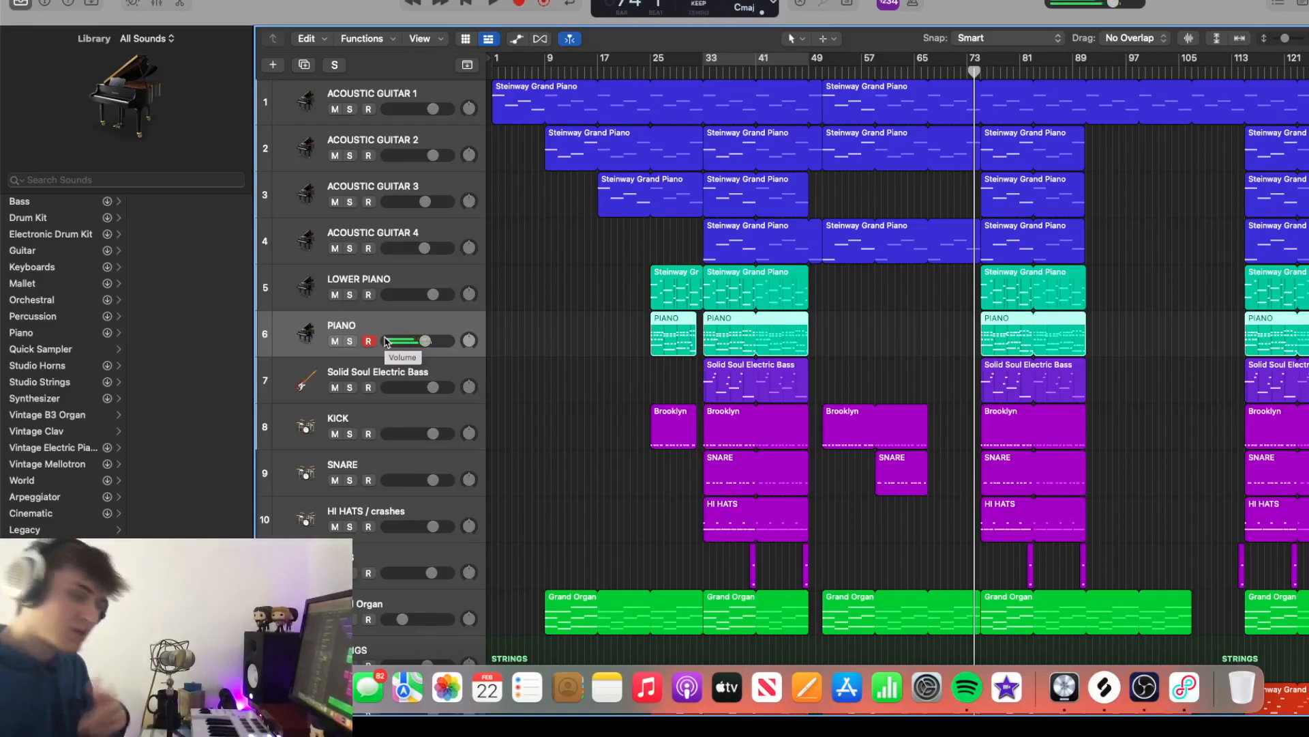
Deselect the PIANO regions and reduce the track heights so the tracks down to DEVELOPMENT 2 fit in view
{"action": "left_click", "coordinate": [931, 378]}
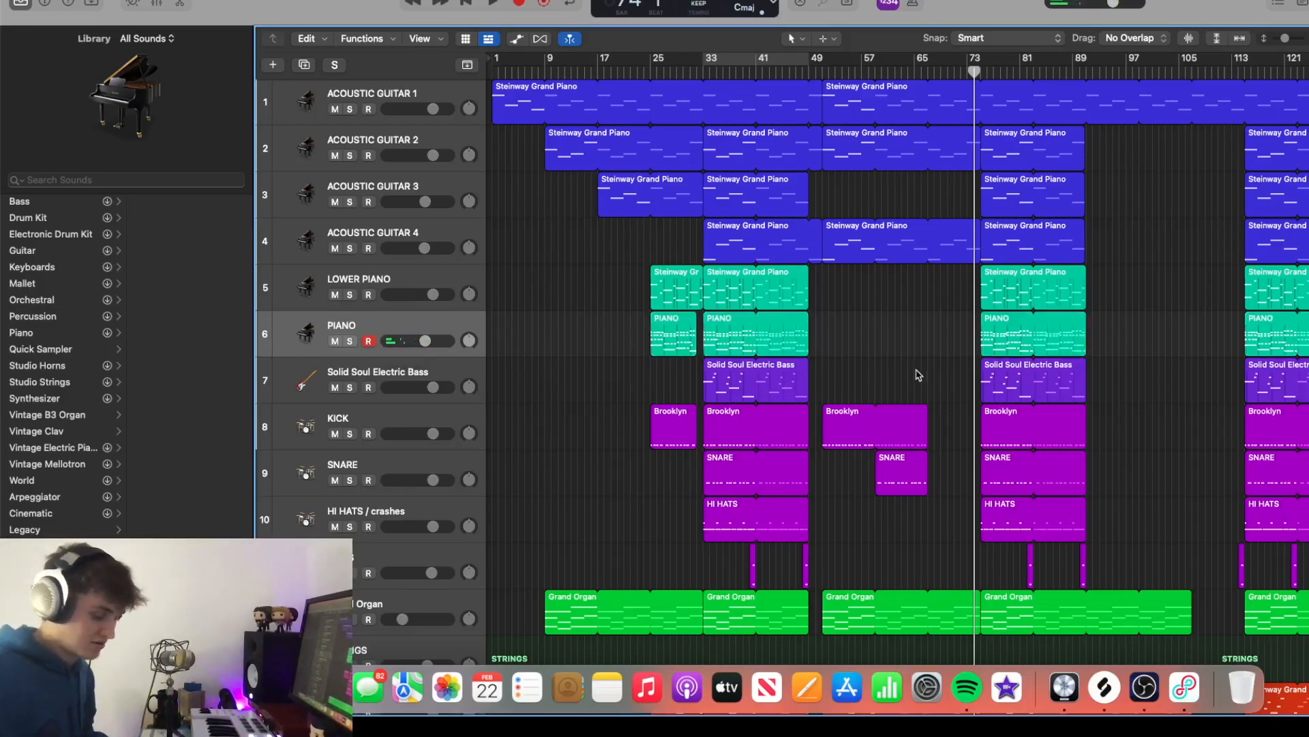
{"action": "key", "text": "super+Up"}
{"action": "key", "text": "super+Up"}
{"action": "key", "text": "super+Up"}
{"action": "key", "text": "super+Up"}
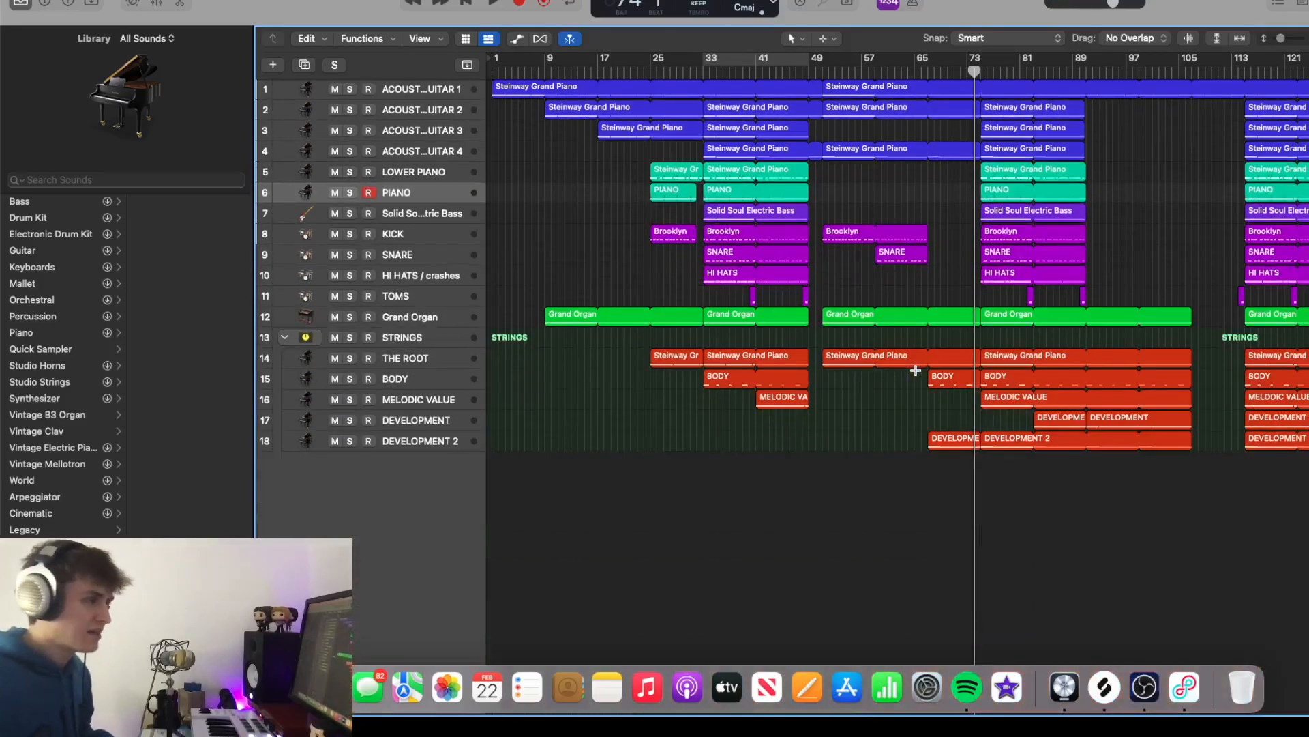
{"action": "key", "text": "super+Down"}
{"action": "key", "text": "super+Down"}
{"action": "key", "text": "super+Down"}
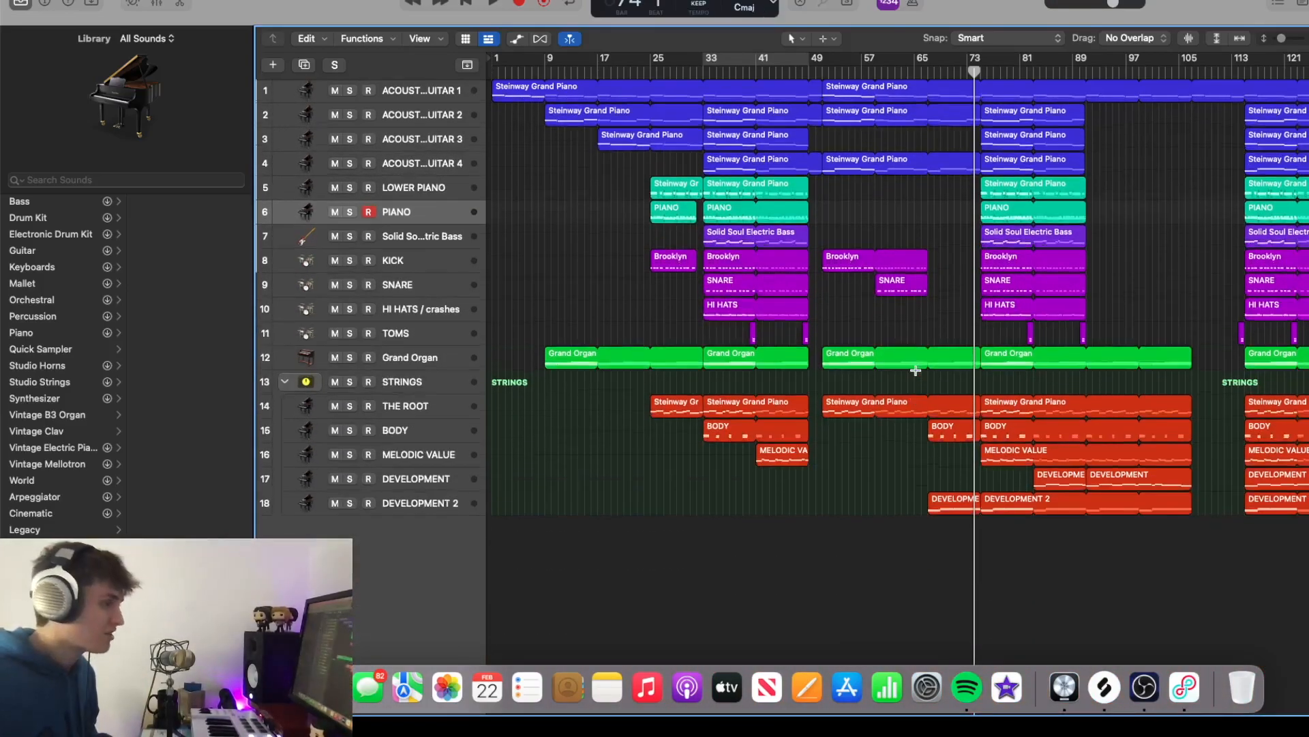
{"action": "scroll", "coordinate": [915, 370], "scroll_direction": "down", "scroll_amount": 2}
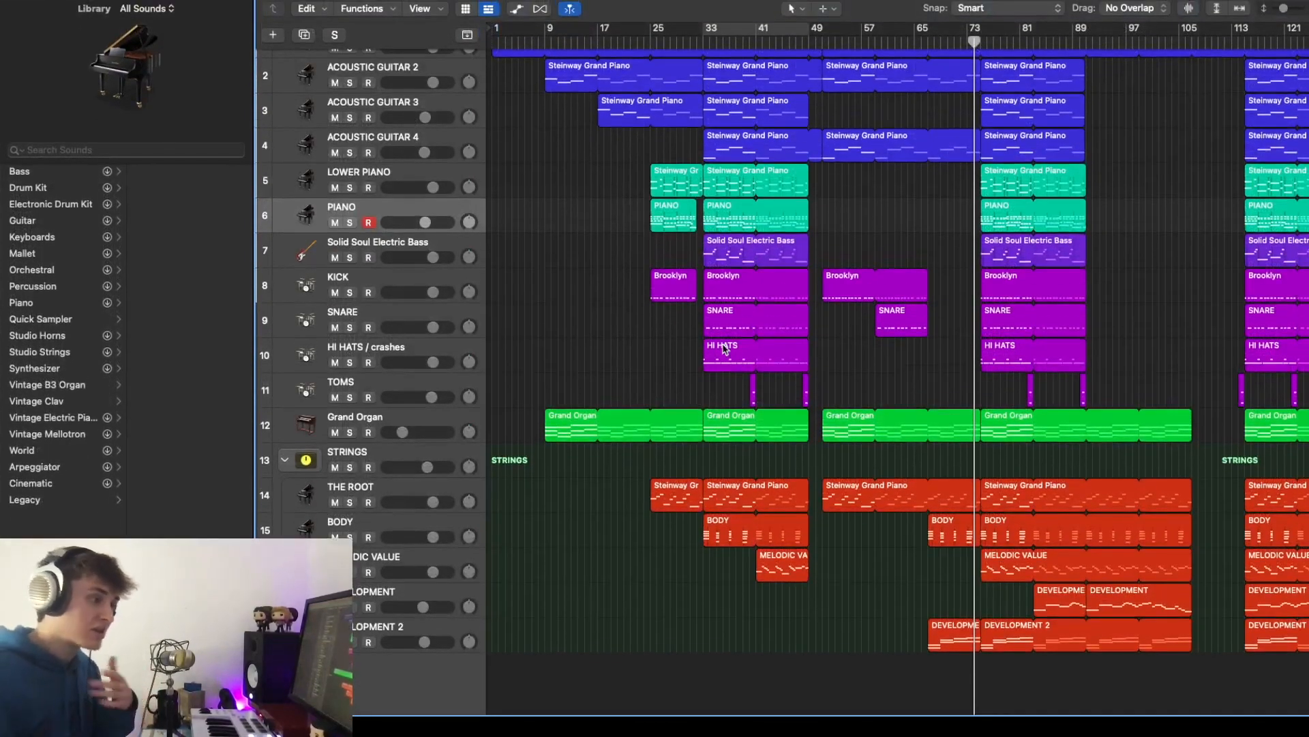
Place the playhead at the start of the first DEVELOPMENT region, then select and solo the DEVELOPMENT track
{"action": "left_click", "coordinate": [1035, 45]}
{"action": "left_click", "coordinate": [404, 596]}
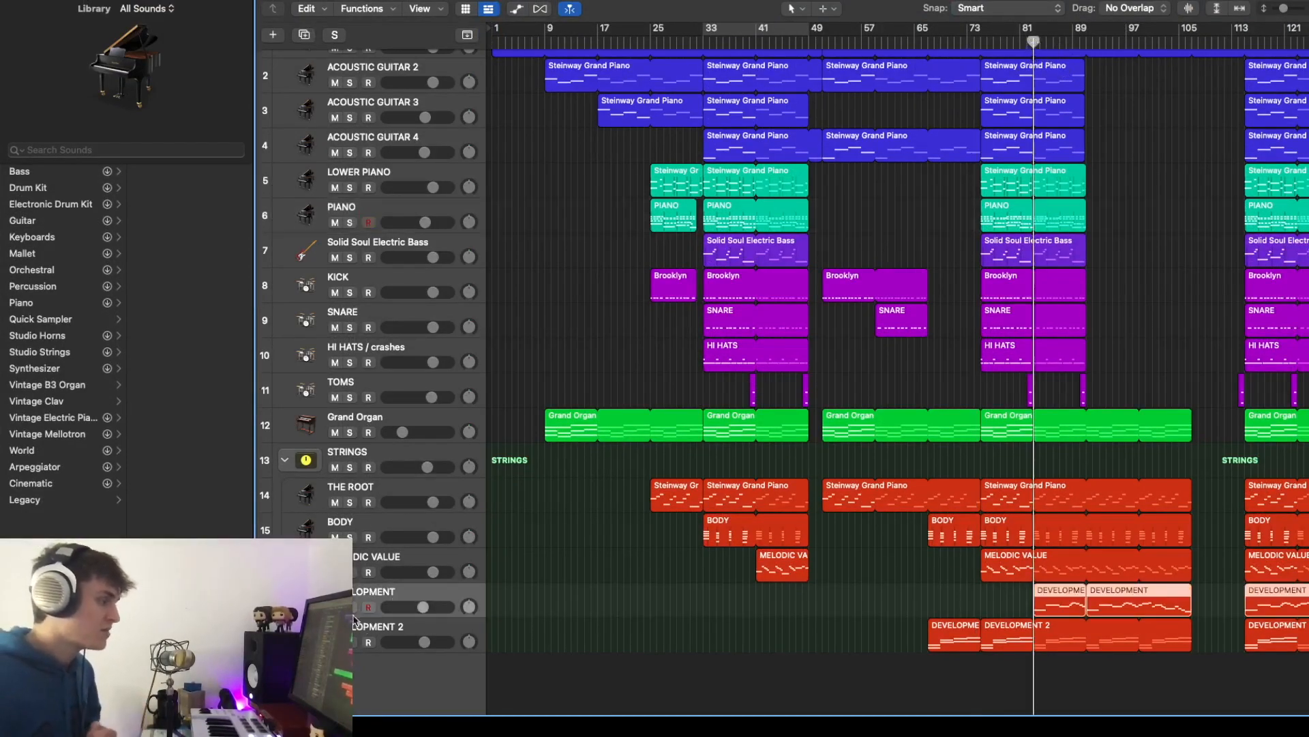
{"action": "left_click", "coordinate": [350, 607]}
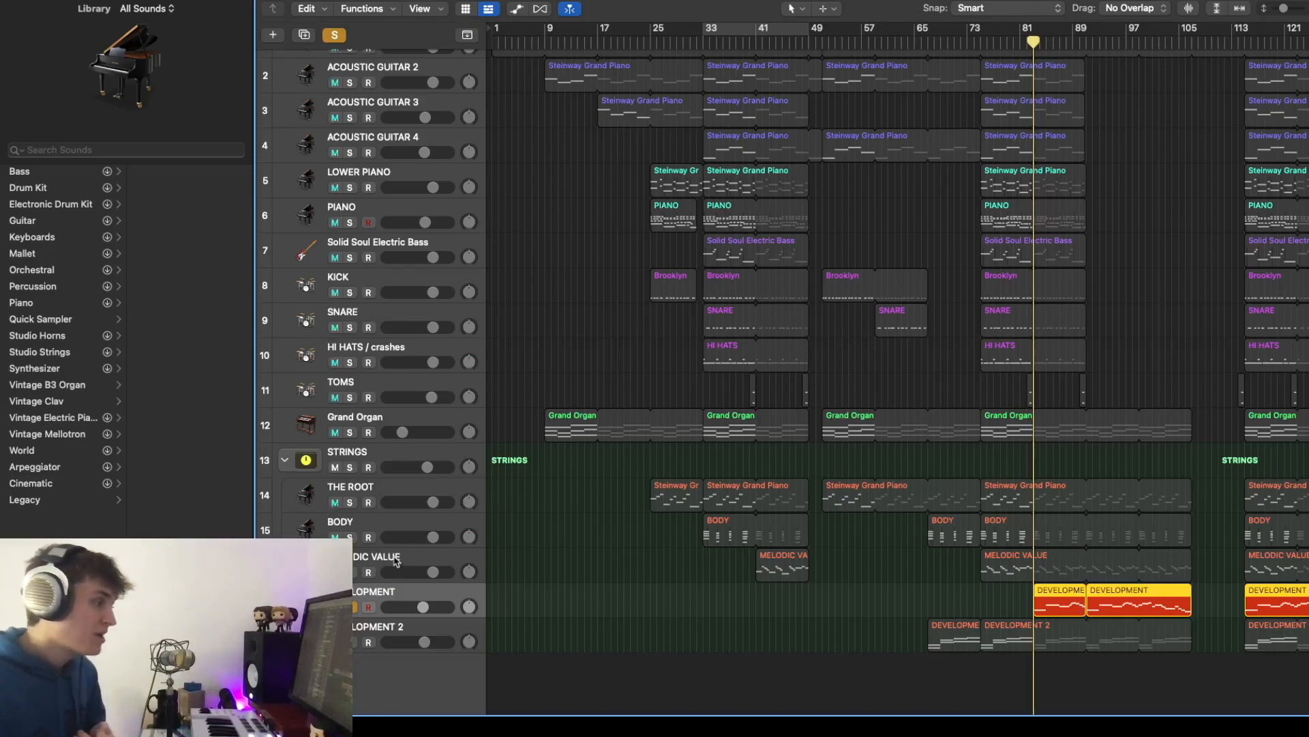
Rename the DEVELOPMENT 2 track as DEVELOPMENT and the original DEVELOPMENT track as COUNTER MELODY
{"action": "double_click", "coordinate": [402, 633]}
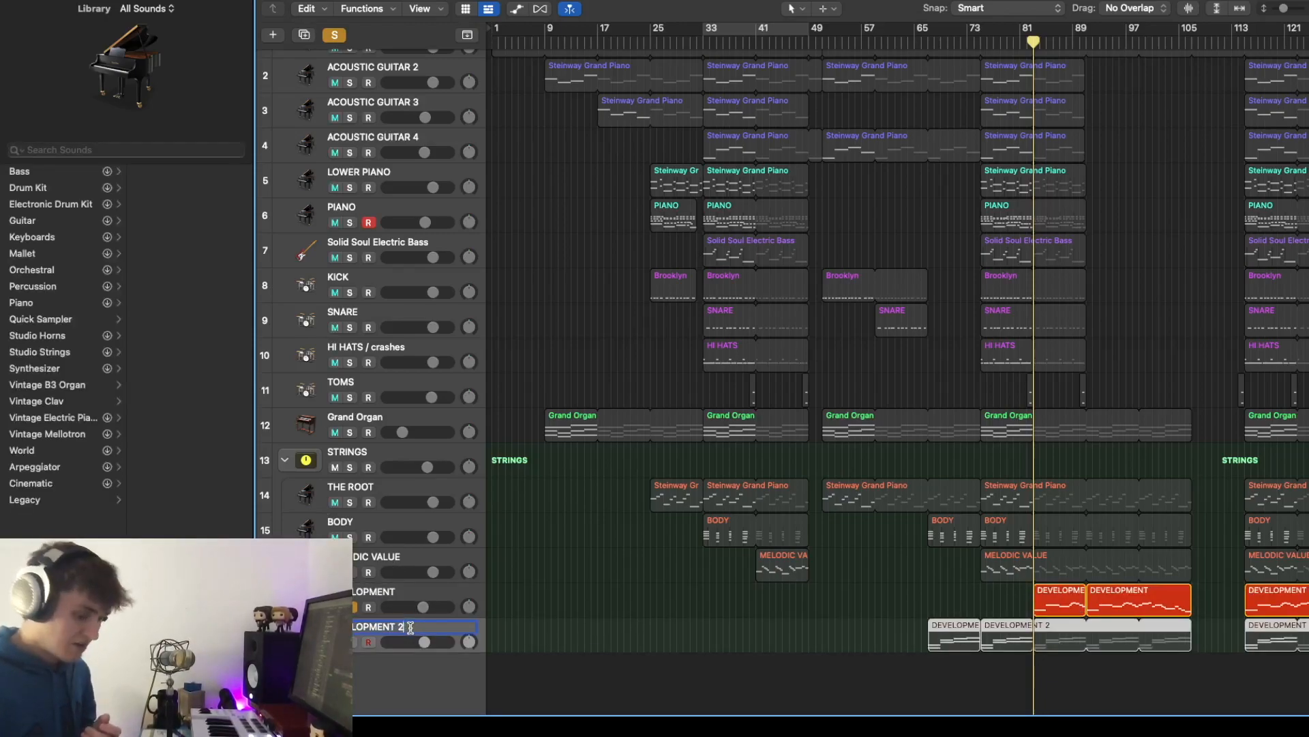
{"action": "double_click", "coordinate": [399, 593]}
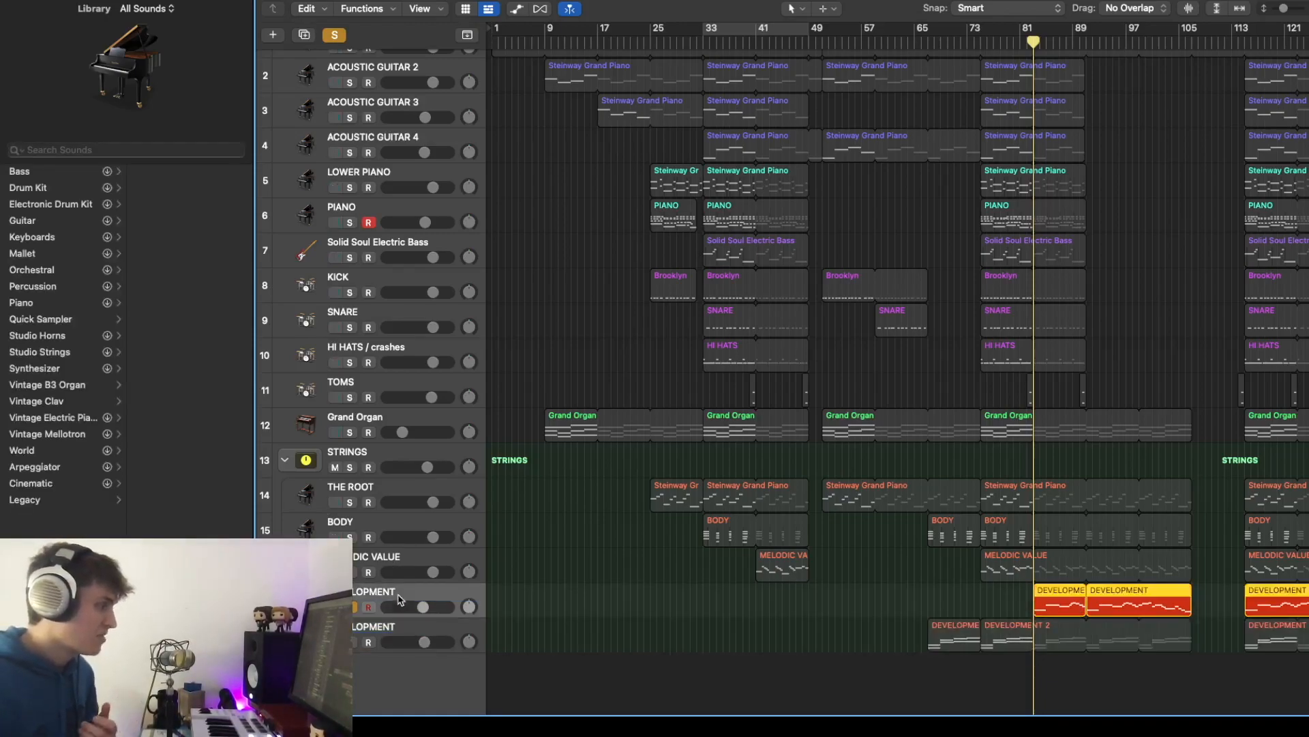
{"action": "type", "text": "TER MELODY"}
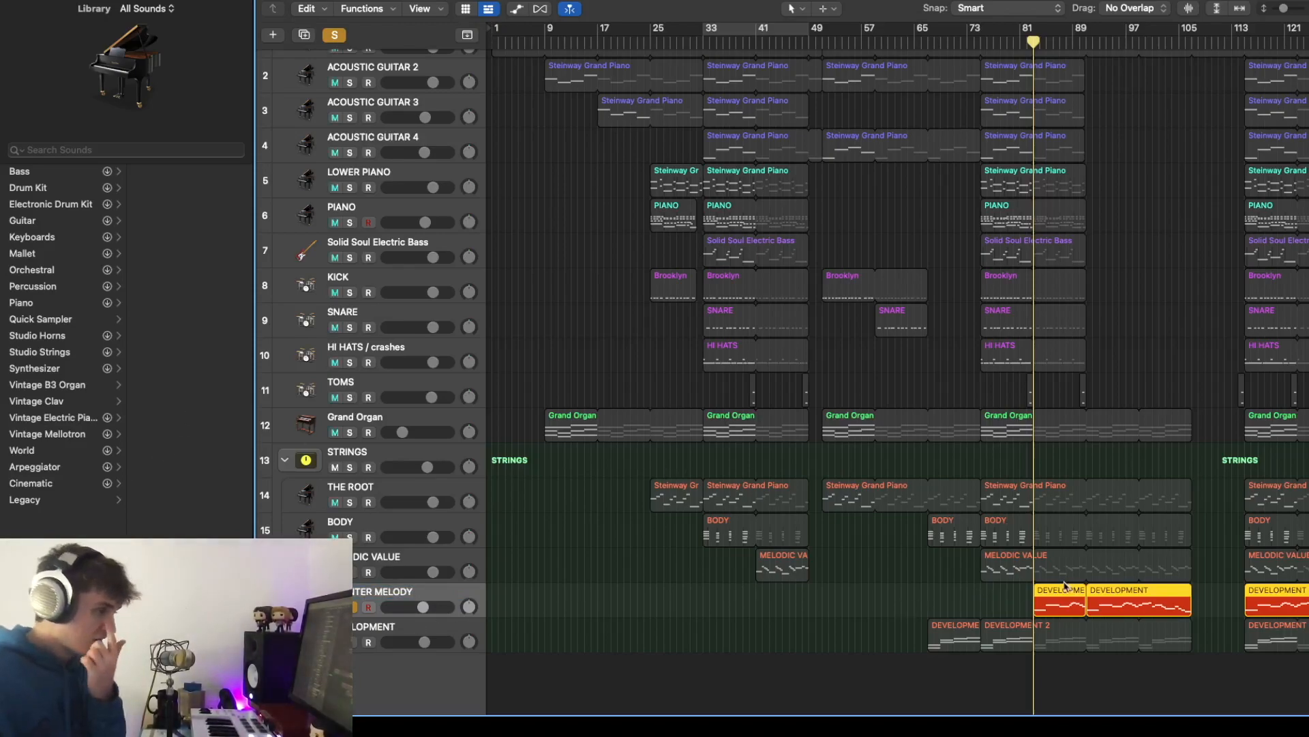
Switch the solo from COUNTER MELODY to the whole STRINGS stack and play it from where the guitar and drum regions end near bar 91
{"action": "left_click", "coordinate": [1086, 43]}
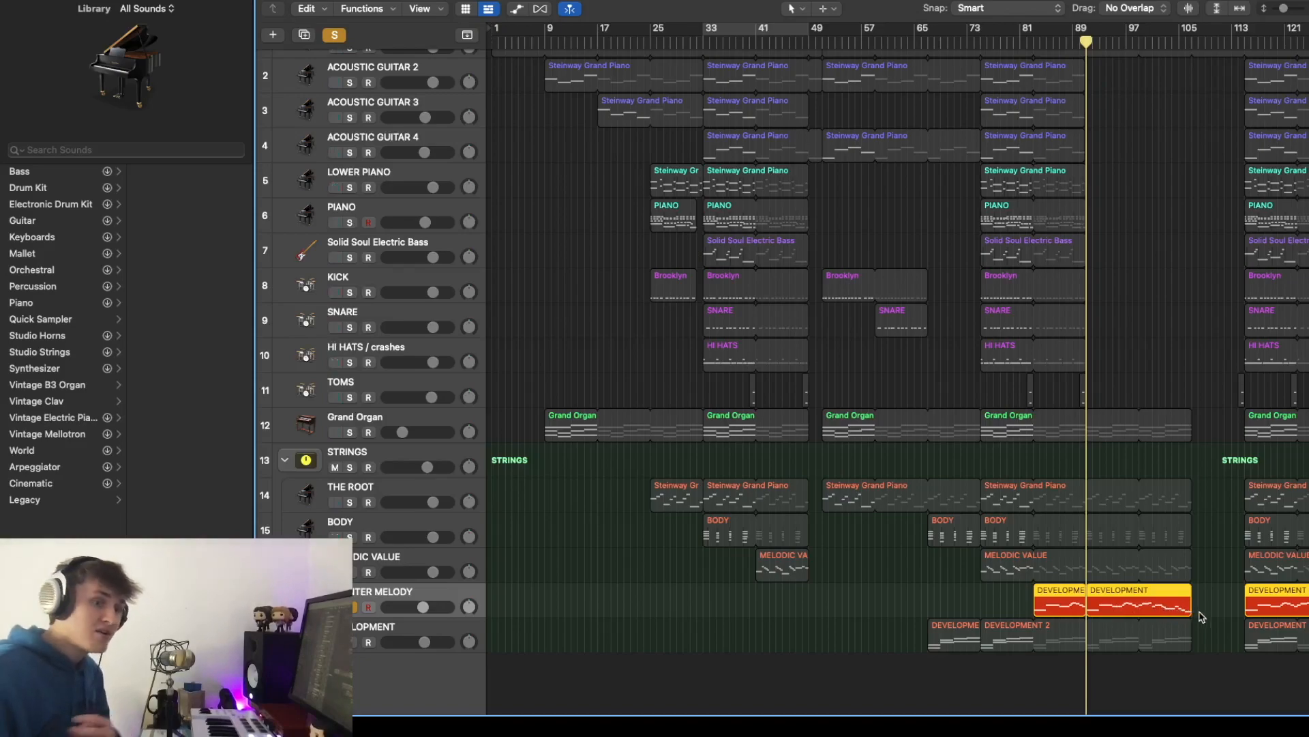
{"action": "key", "text": "ctrl+s"}
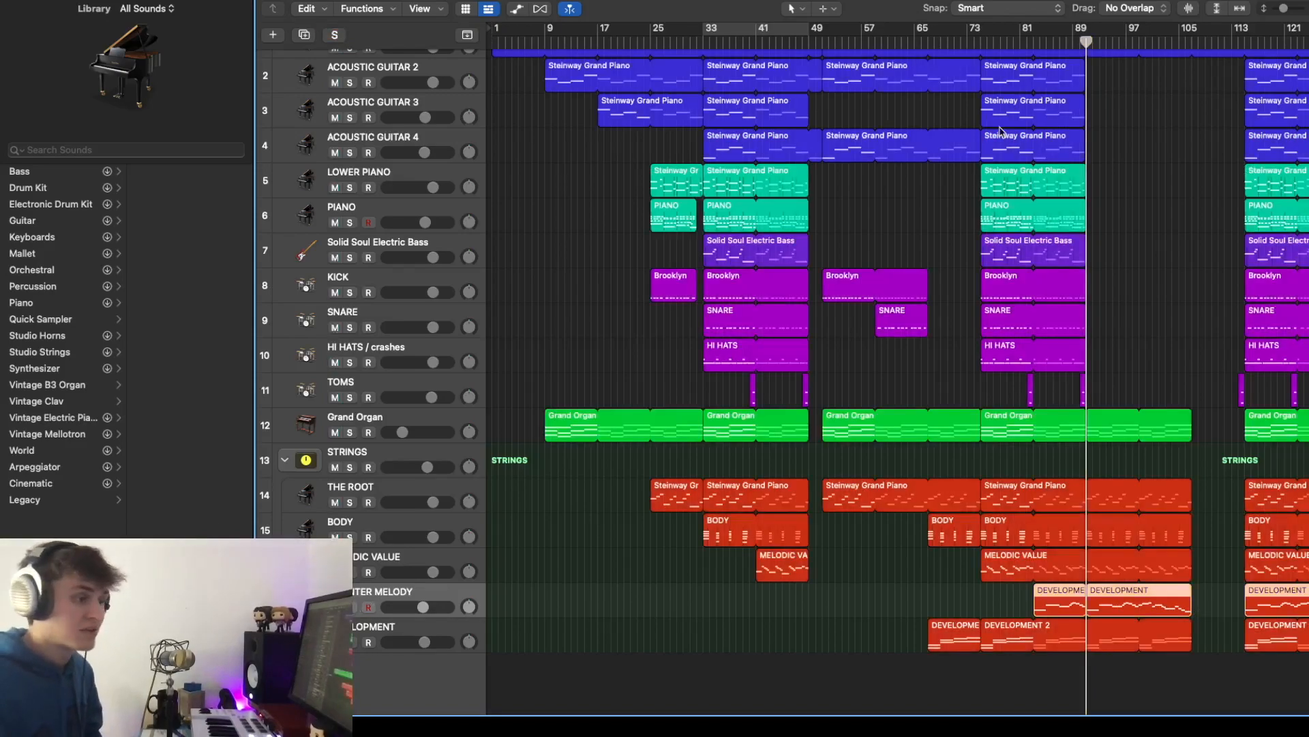
{"action": "left_click", "coordinate": [1245, 42]}
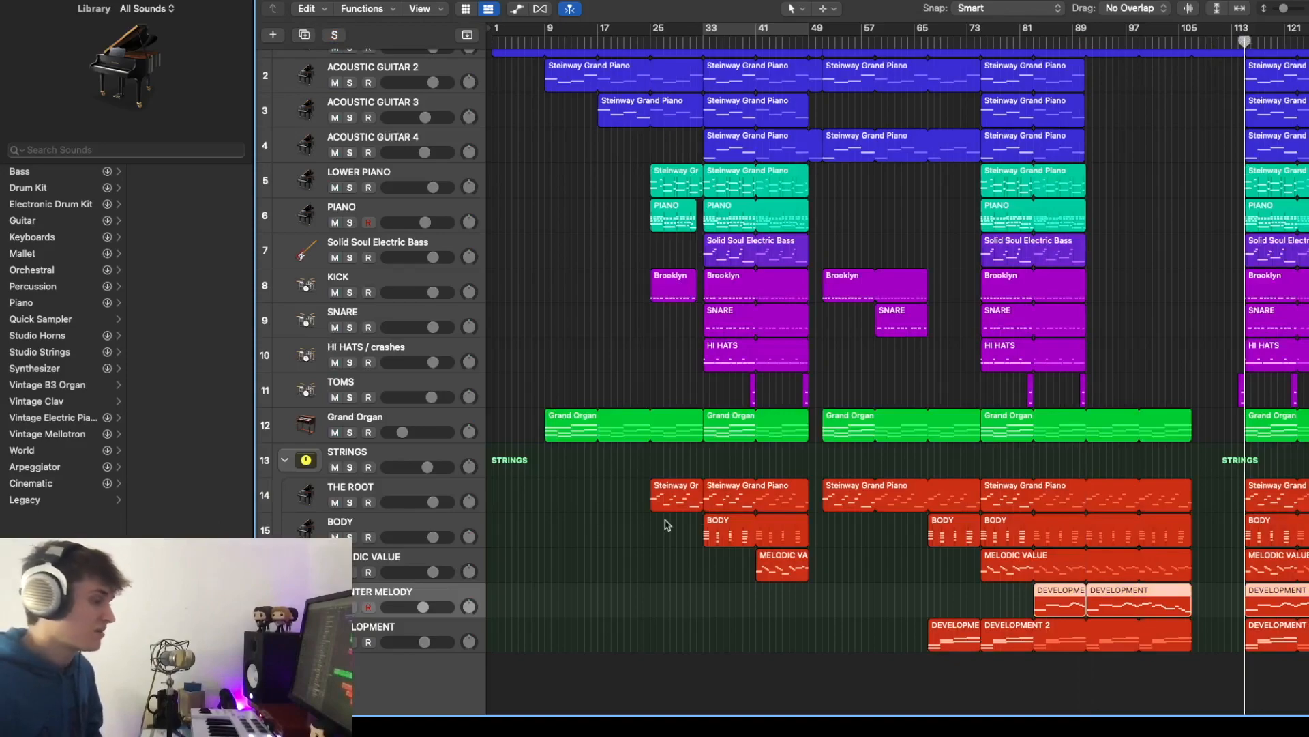
{"action": "left_click", "coordinate": [349, 467]}
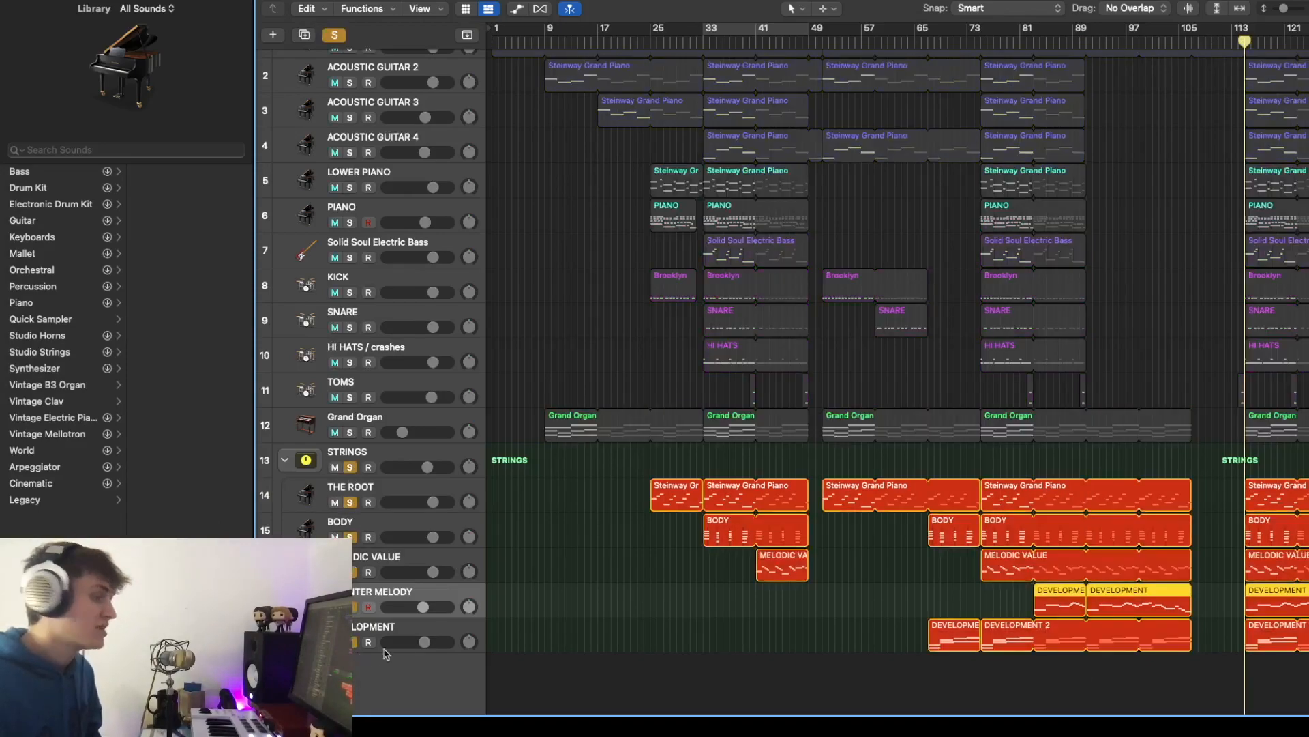
{"action": "left_click", "coordinate": [1093, 42]}
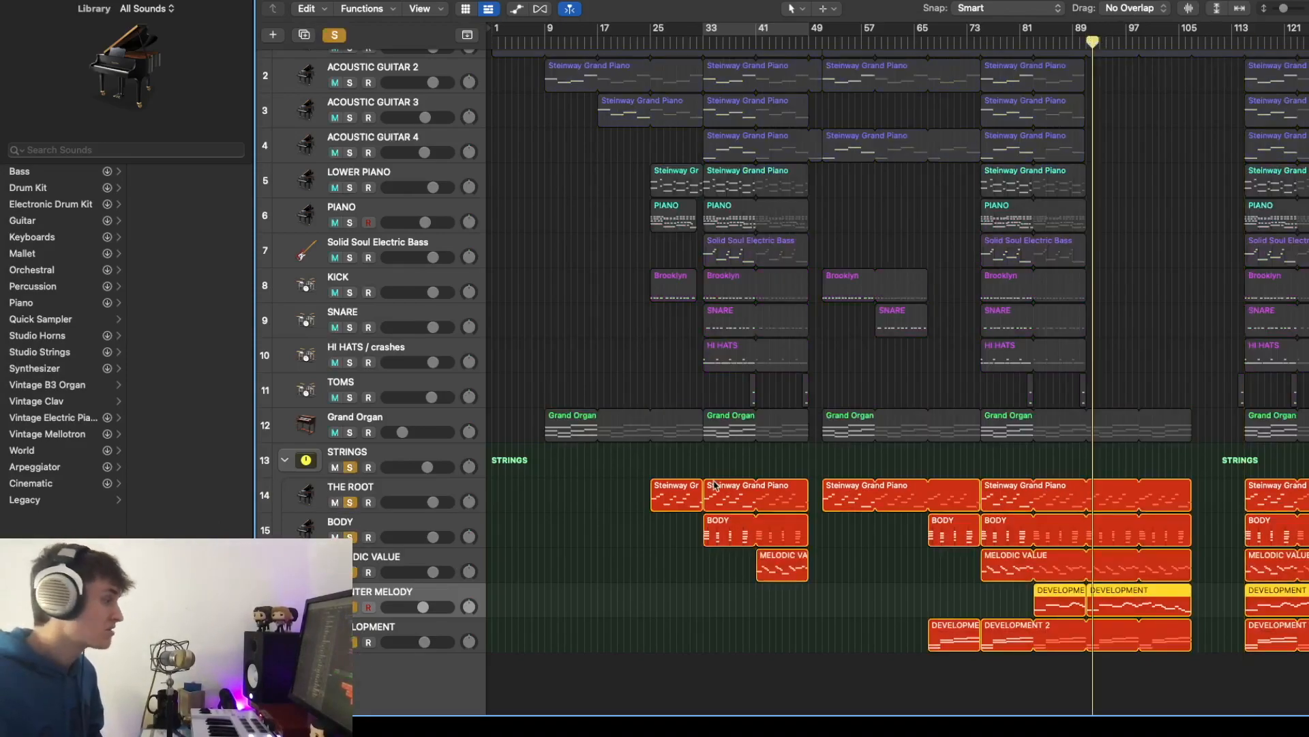
{"action": "left_click", "coordinate": [1085, 42]}
{"action": "key", "text": "space"}
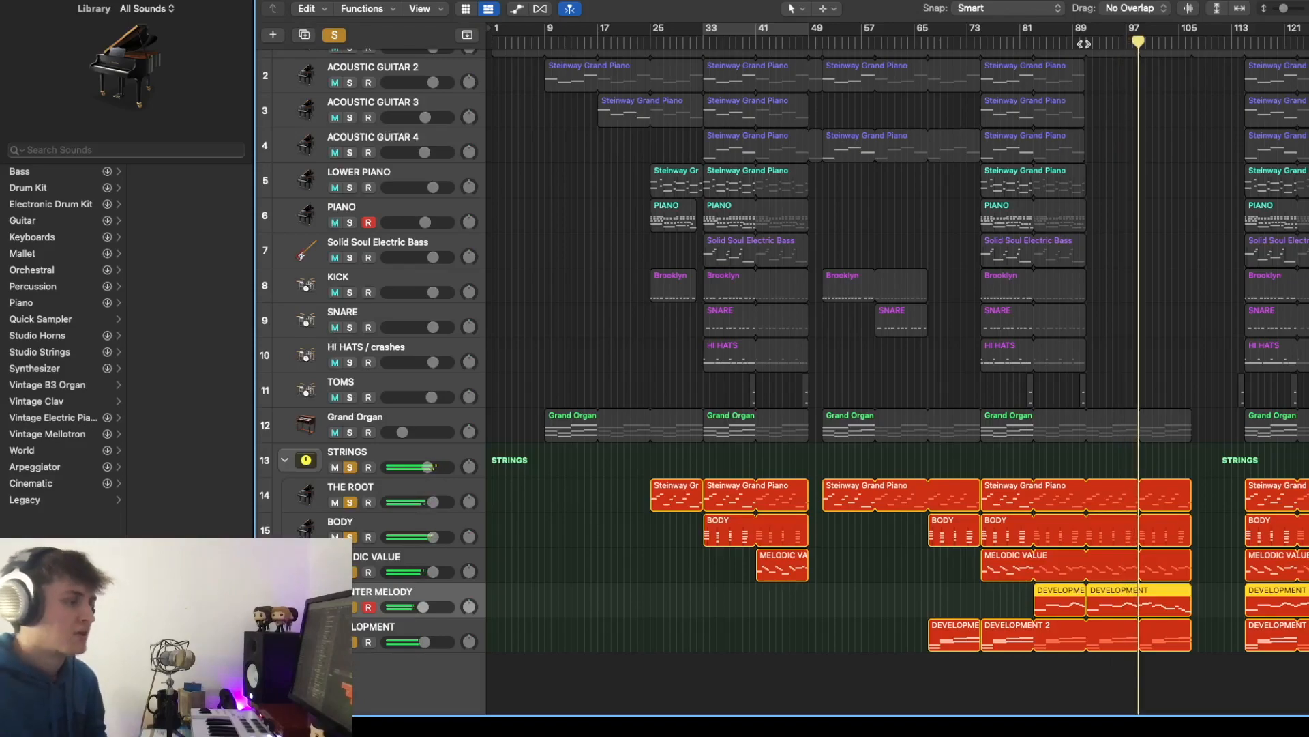
Turn off the solo on the STRINGS stack and its subtracks, and reduce the track heights so all 18 tracks fit in view
{"action": "left_click", "coordinate": [350, 468]}
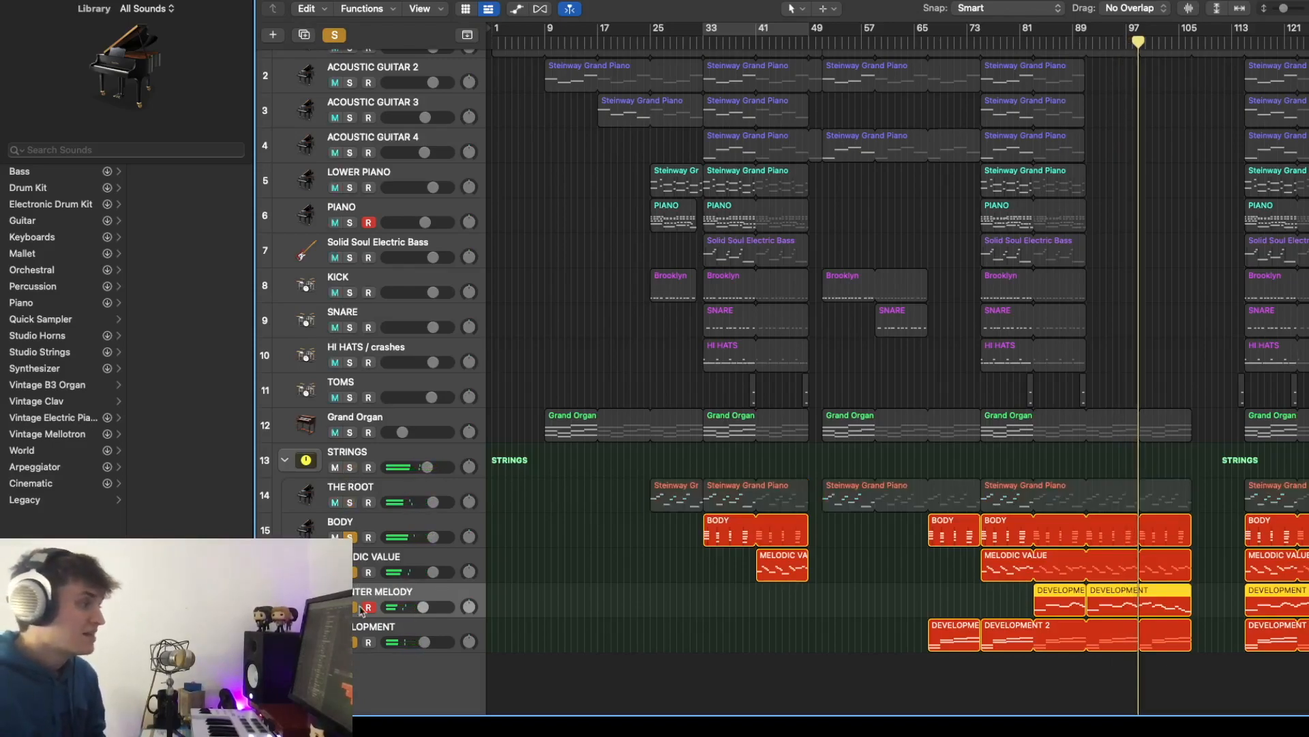
{"action": "left_click", "coordinate": [587, 289]}
{"action": "key", "text": "super+Up"}
{"action": "key", "text": "super+Up"}
{"action": "key", "text": "super+Up"}
{"action": "key", "text": "super+Up"}
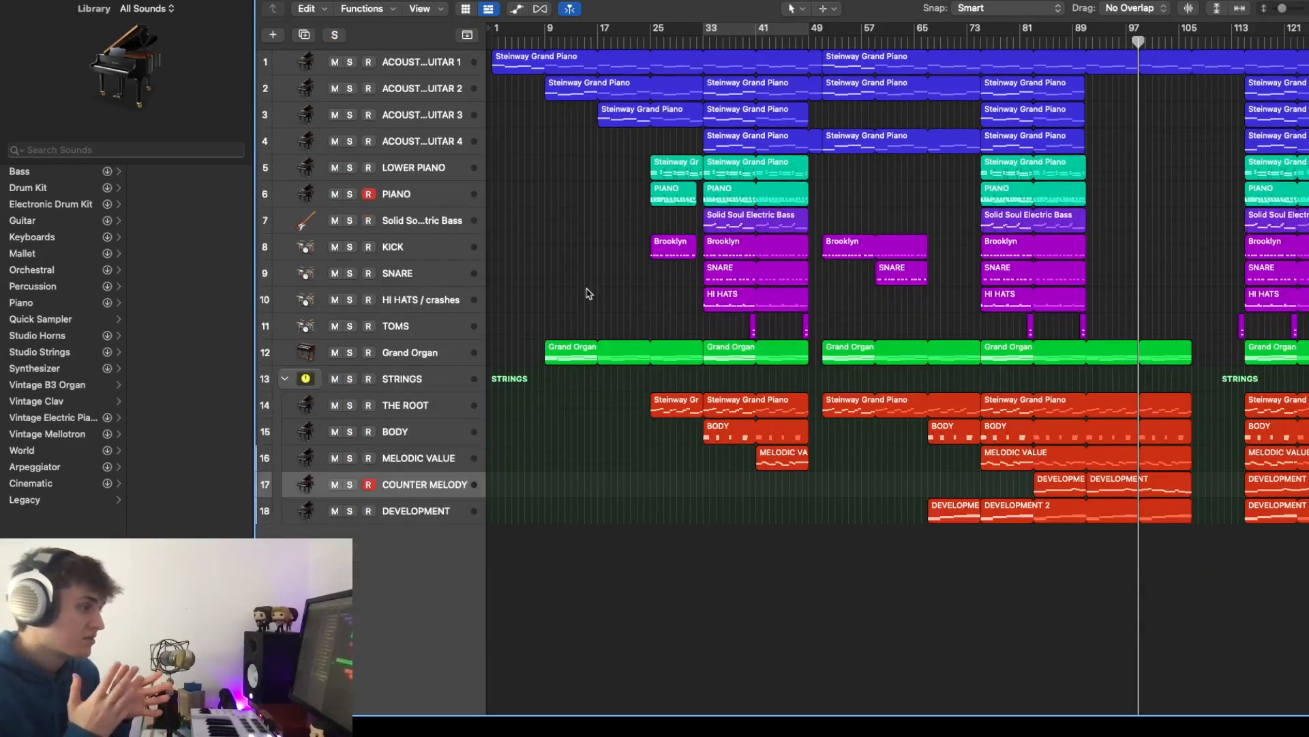
Select the STRINGS stack and examine the Chorus effect settings on its mixer channel strip, then return to the full arrangement
{"action": "left_click", "coordinate": [454, 383]}
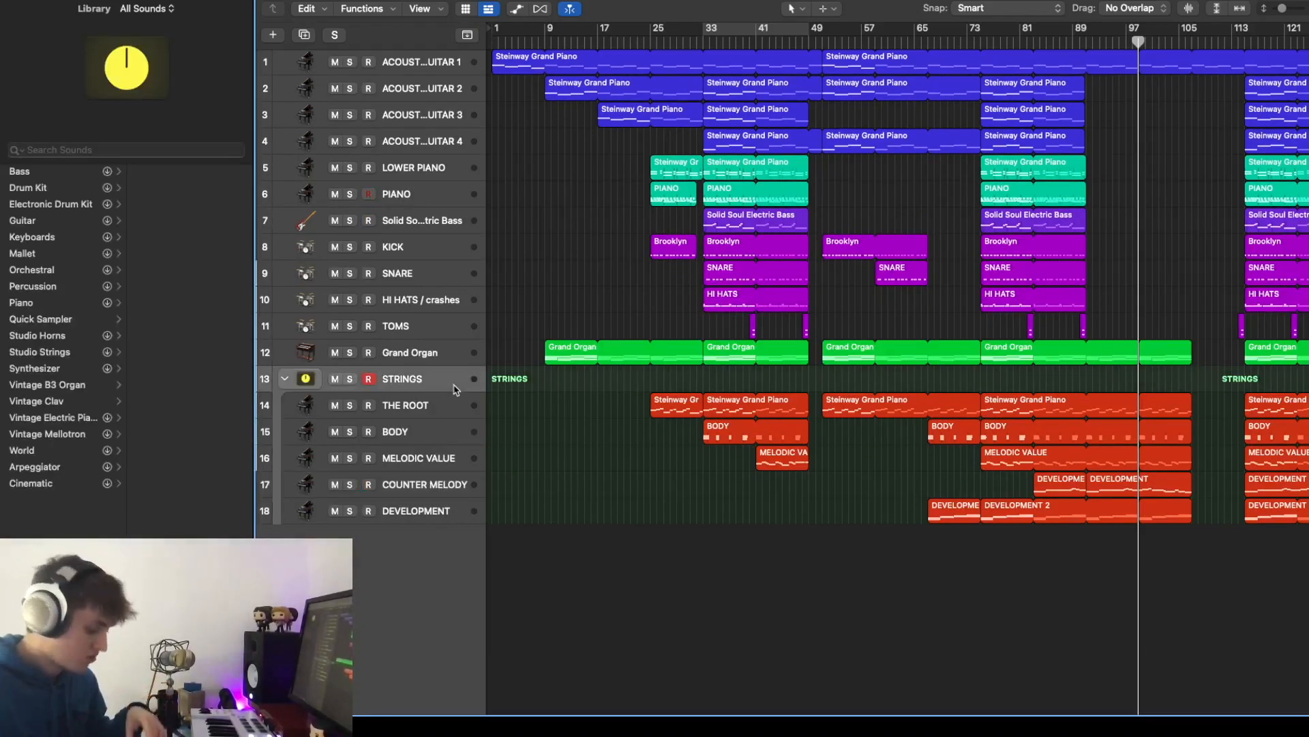
{"action": "key", "text": "x"}
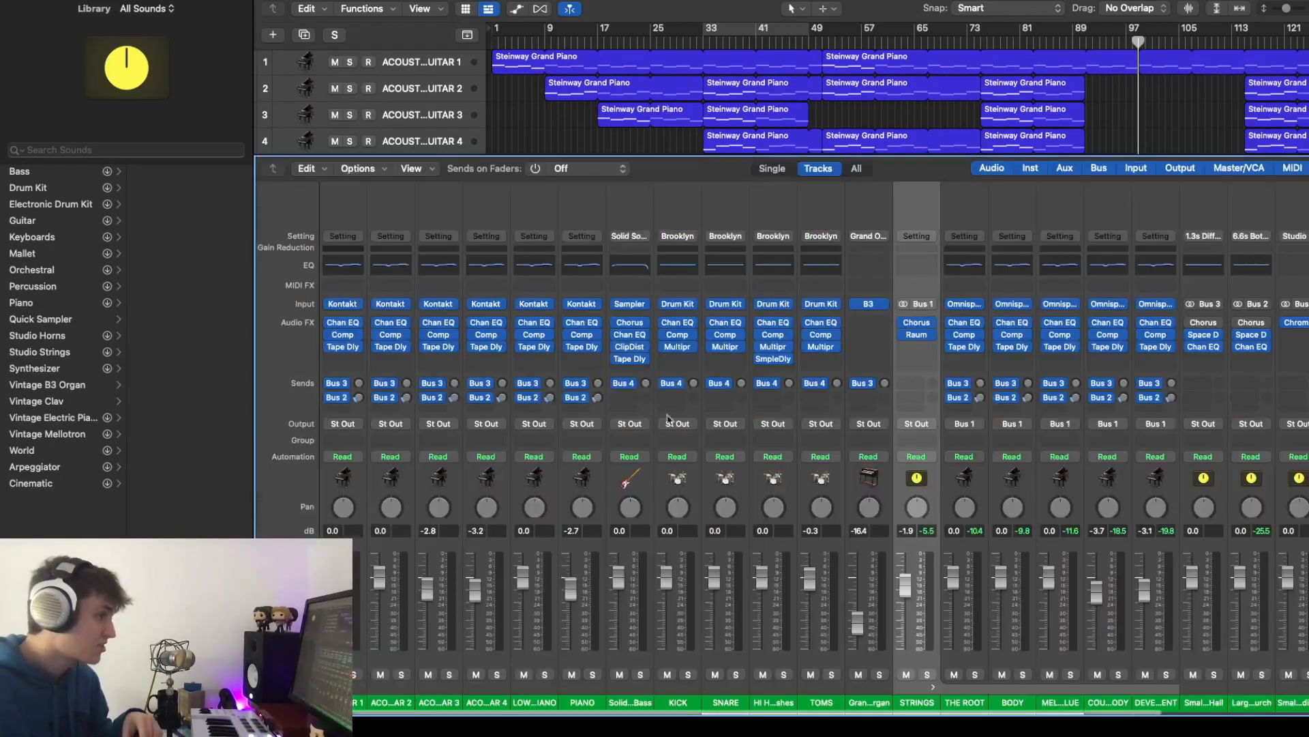
{"action": "left_click", "coordinate": [919, 324]}
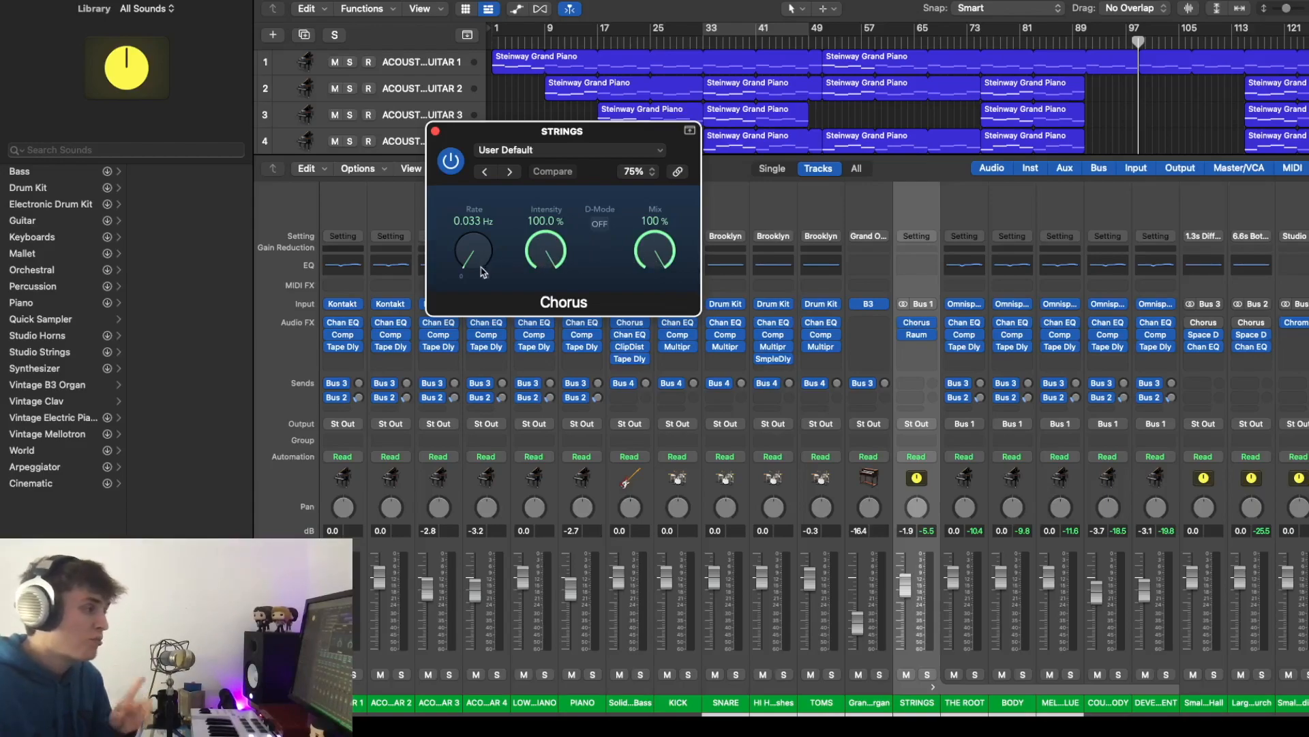
{"action": "left_click", "coordinate": [436, 131]}
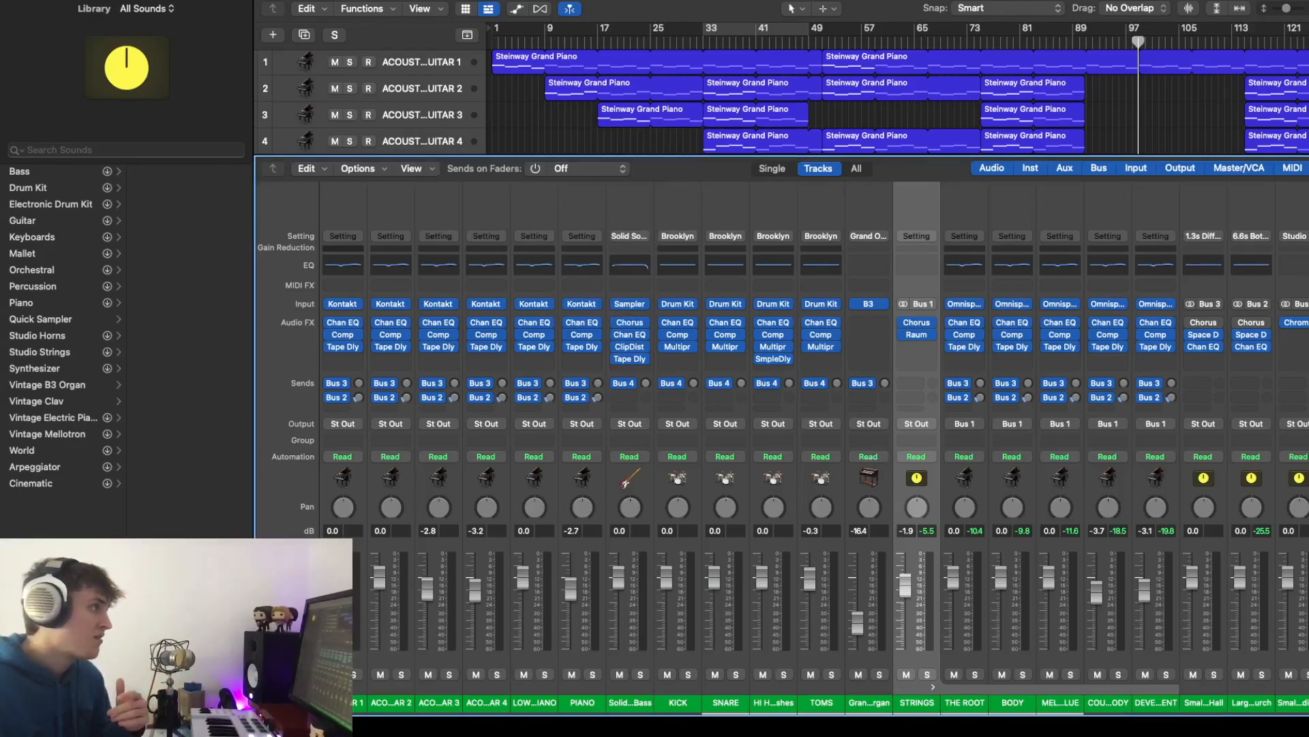
{"action": "key", "text": "x"}
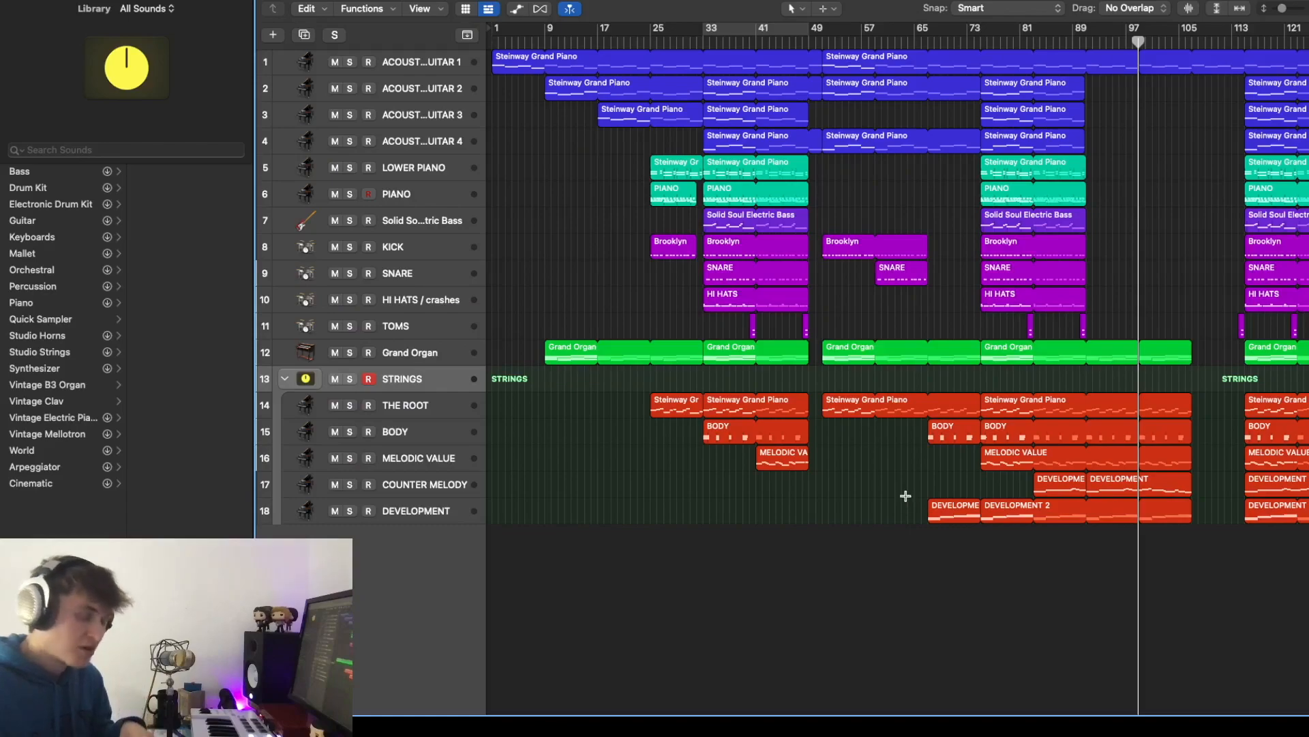
{"action": "key", "text": "super+Up"}
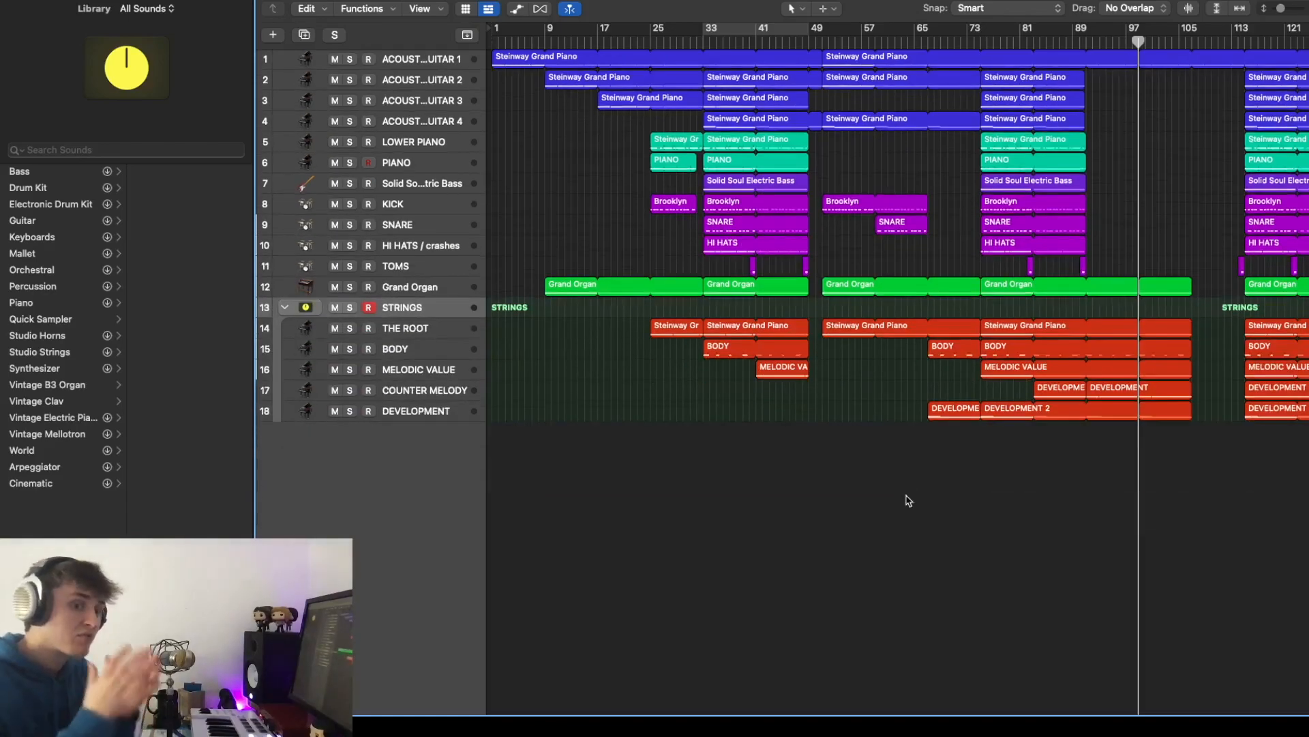